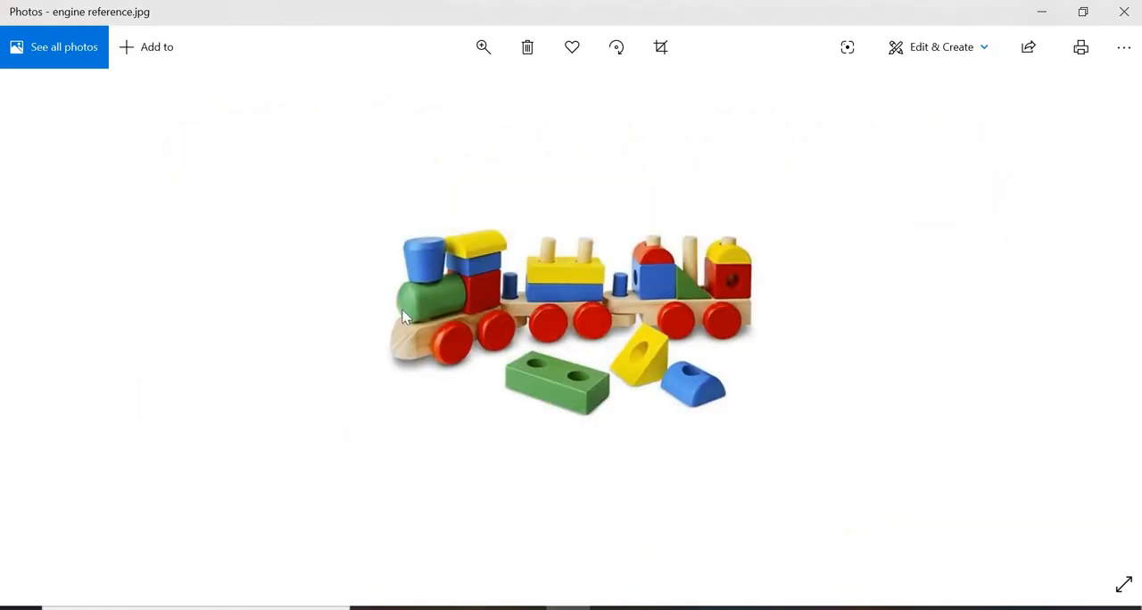
Step: Enlarge the toy train reference photo to examine the engine
{"action": "left_click", "coordinate": [482, 49]}
{"action": "left_click", "coordinate": [454, 98]}
{"action": "left_click_drag", "start_coordinate": [454, 92], "coordinate": [529, 93]}
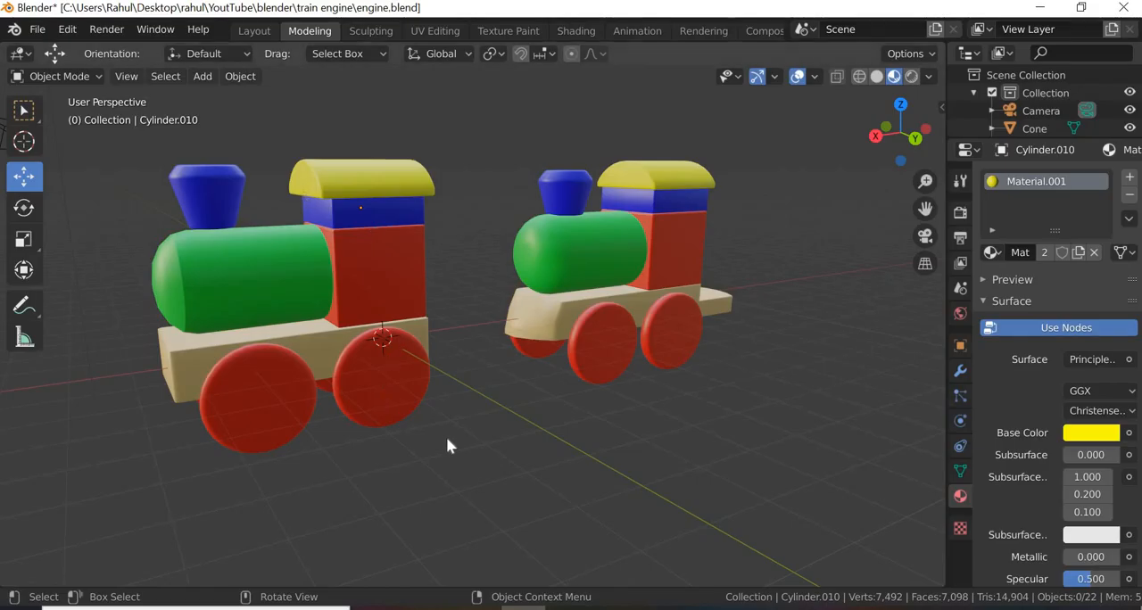
Step: Switch to Blender and compare the base blocks of both engine models with the reference photo
{"action": "key", "text": "KP_7"}
{"action": "middle_click_drag", "start_coordinate": [599, 428], "coordinate": [459, 298]}
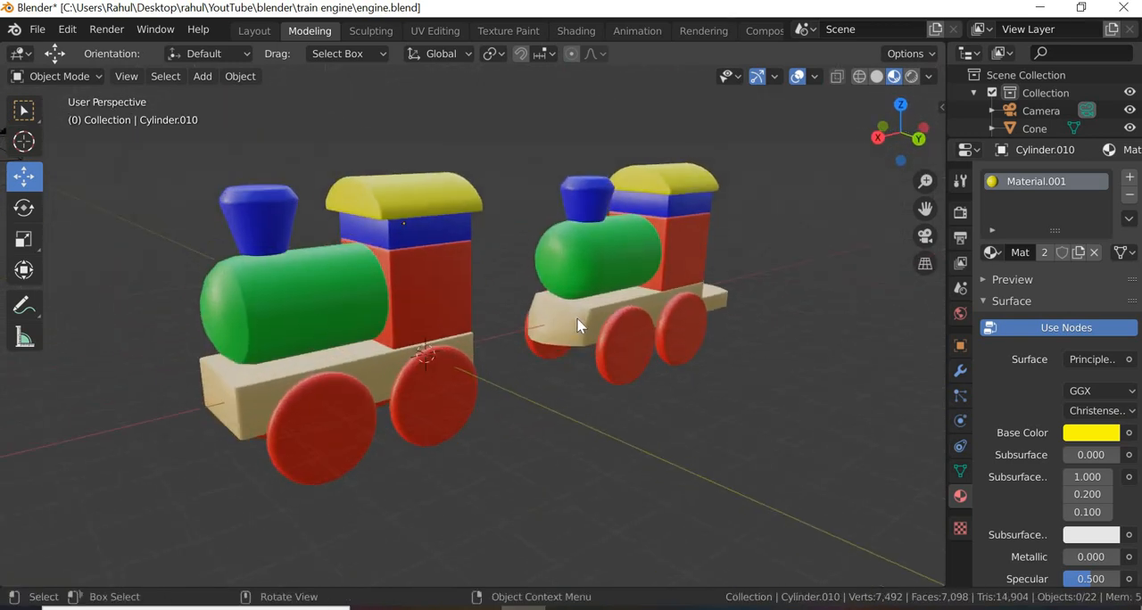
{"action": "left_click", "coordinate": [577, 320]}
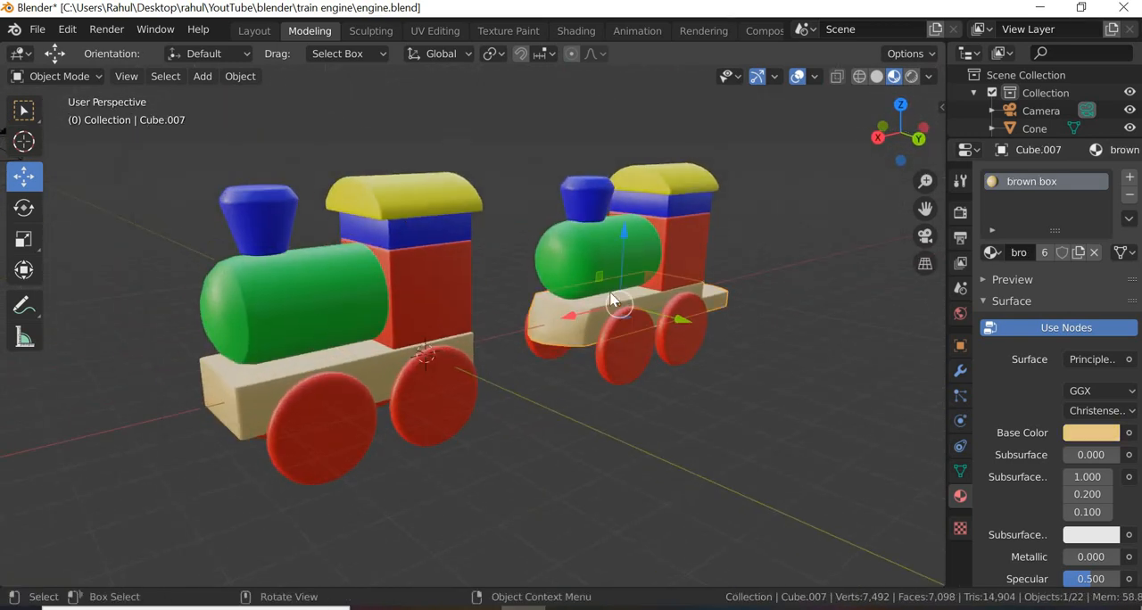
{"action": "left_click", "coordinate": [249, 383]}
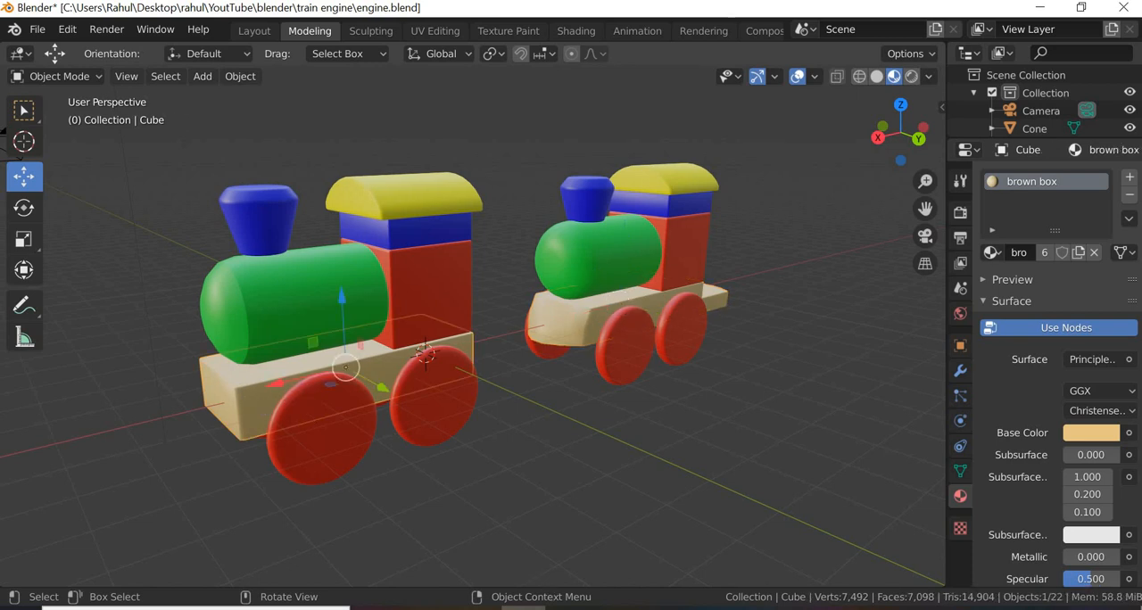
{"action": "key", "text": "alt+Tab"}
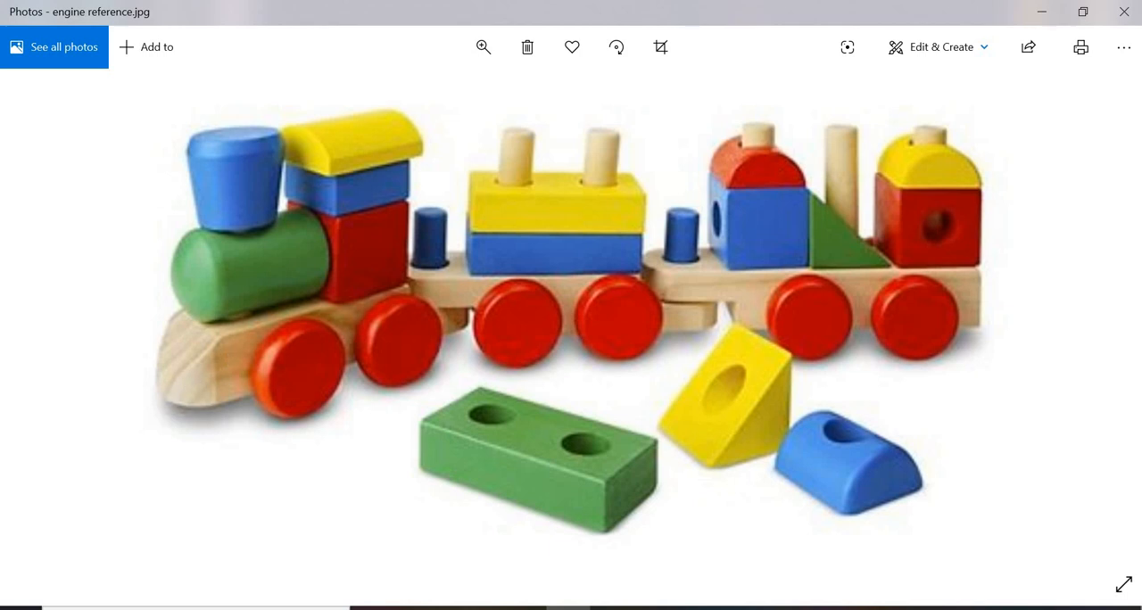
{"action": "key", "text": "alt+Tab"}
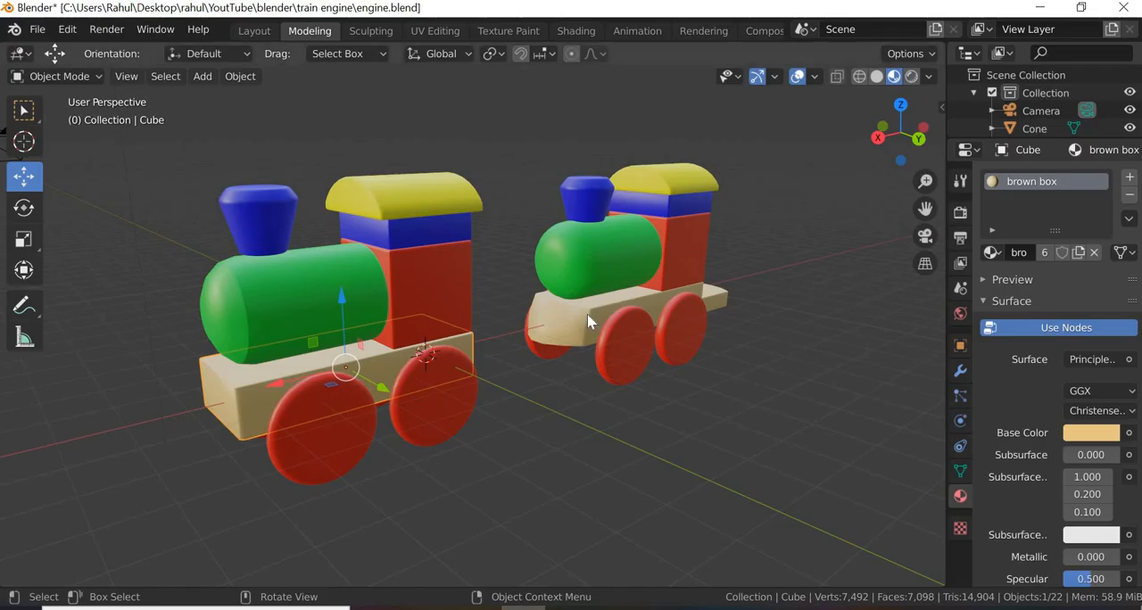
{"action": "left_click", "coordinate": [590, 316]}
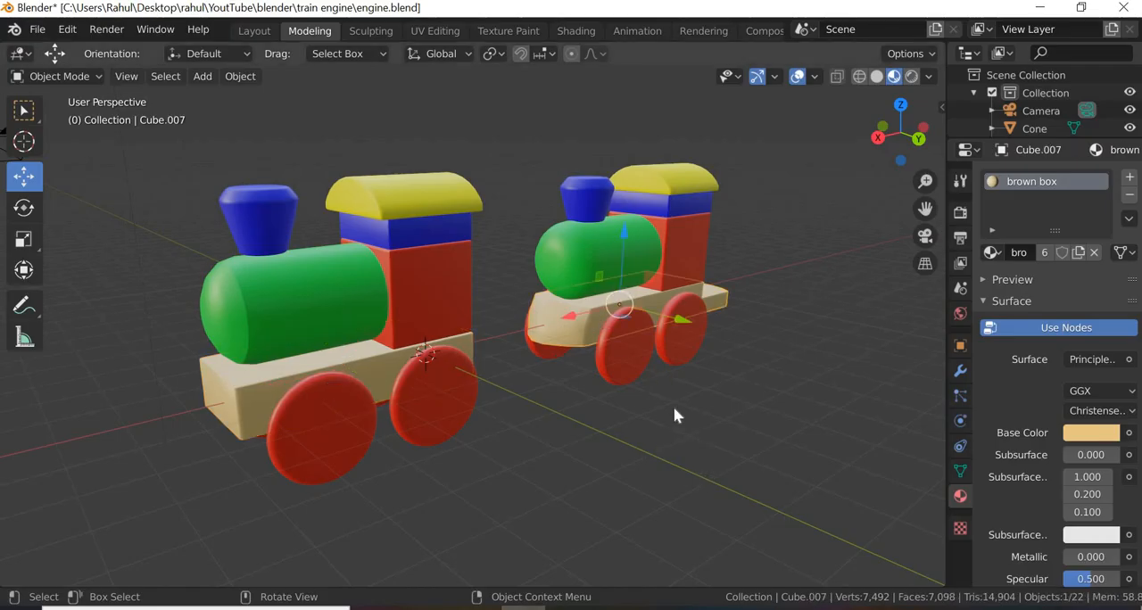
Step: Try to move the square-fronted engine's base block about 8.73 m along the X axis
{"action": "scroll", "coordinate": [656, 442], "scroll_direction": "down", "scroll_amount": 3}
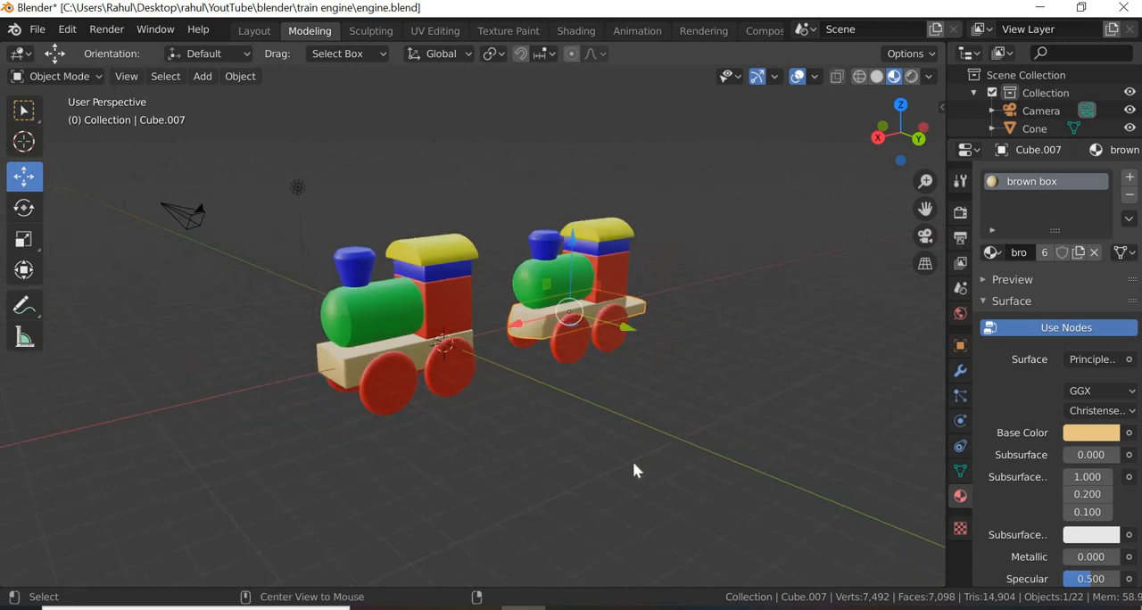
{"action": "middle_click_drag", "start_coordinate": [633, 462], "coordinate": [521, 453]}
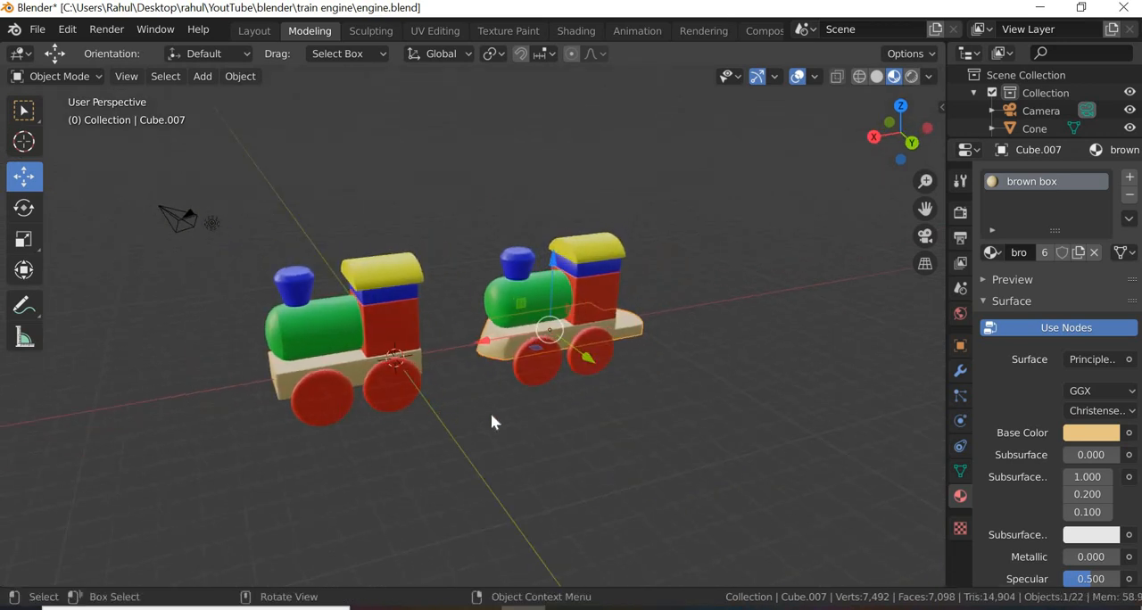
{"action": "scroll", "coordinate": [491, 419], "scroll_direction": "down", "scroll_amount": 2}
{"action": "middle_click_drag", "start_coordinate": [446, 434], "coordinate": [607, 432], "text": "shift"}
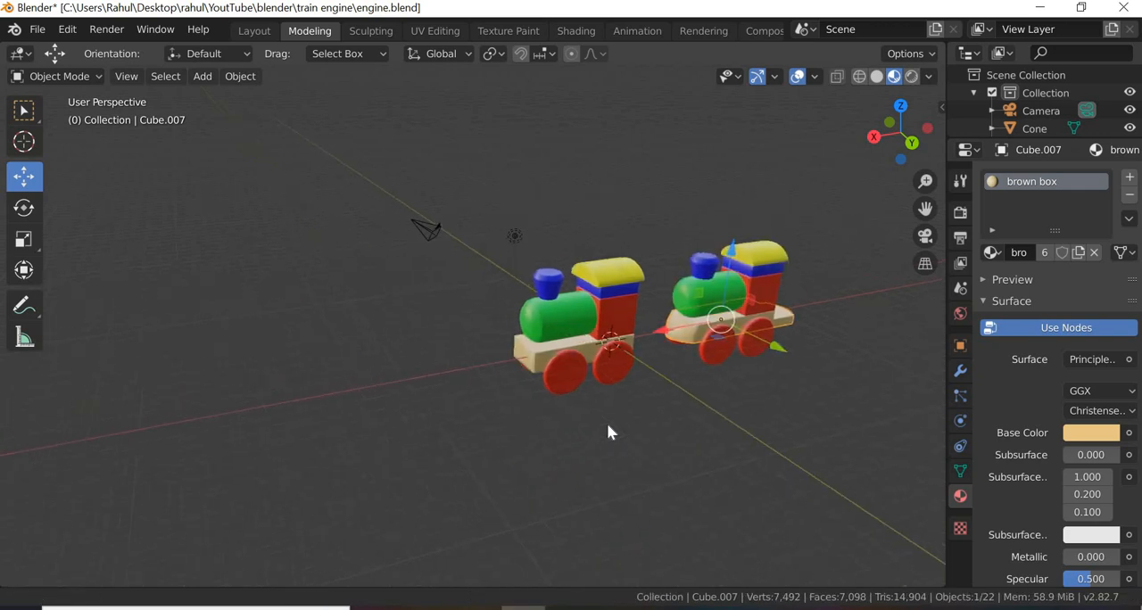
{"action": "scroll", "coordinate": [607, 428], "scroll_direction": "up", "scroll_amount": 4}
{"action": "left_click", "coordinate": [590, 367]}
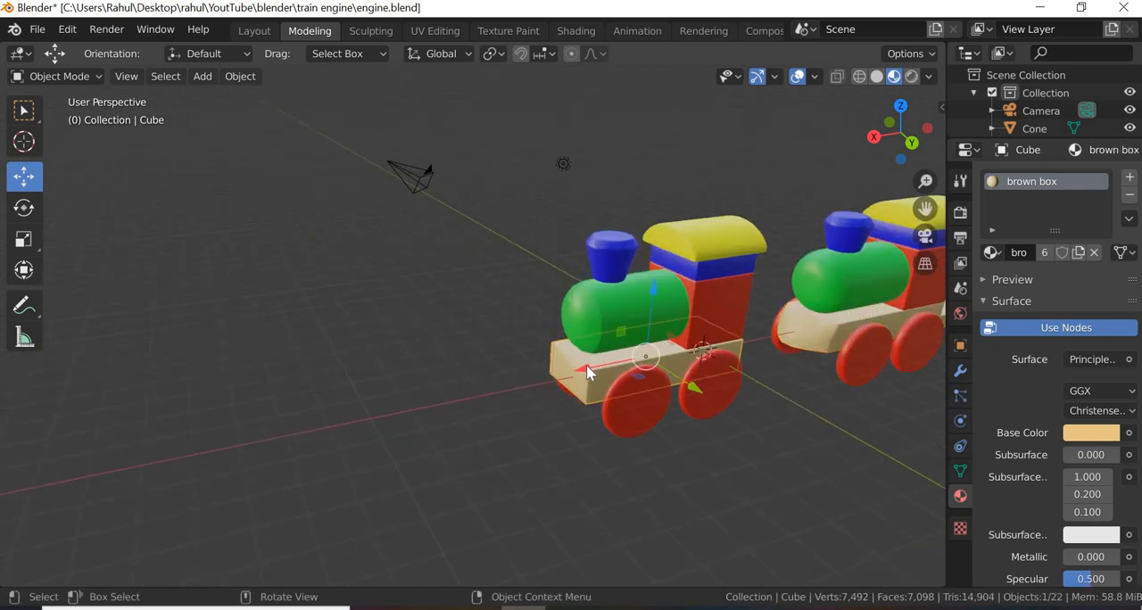
{"action": "key", "text": "g"}
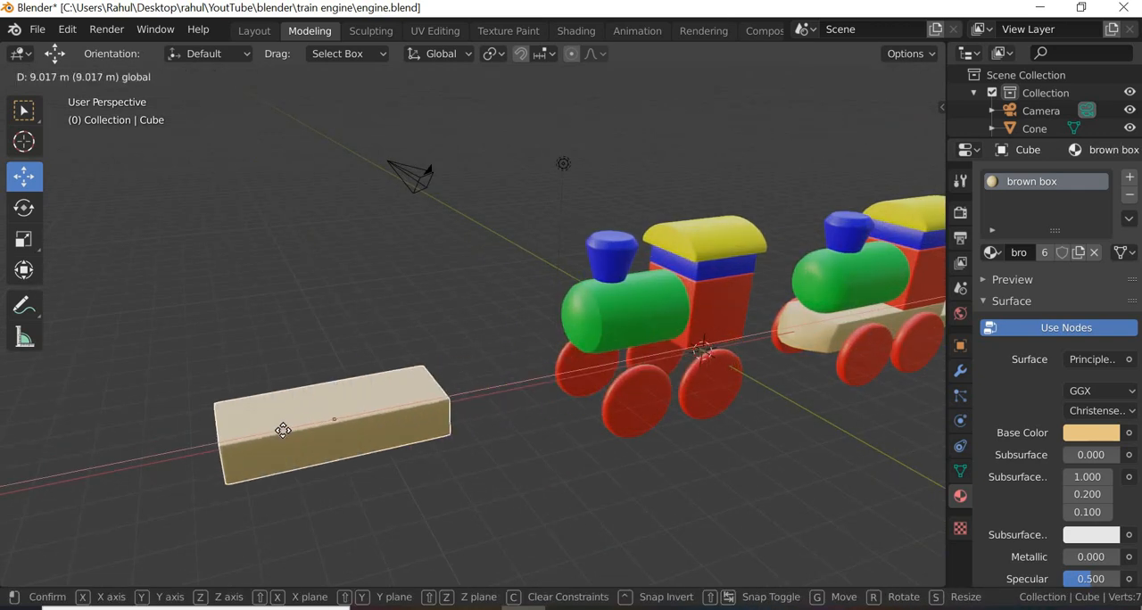
{"action": "left_click", "coordinate": [284, 432]}
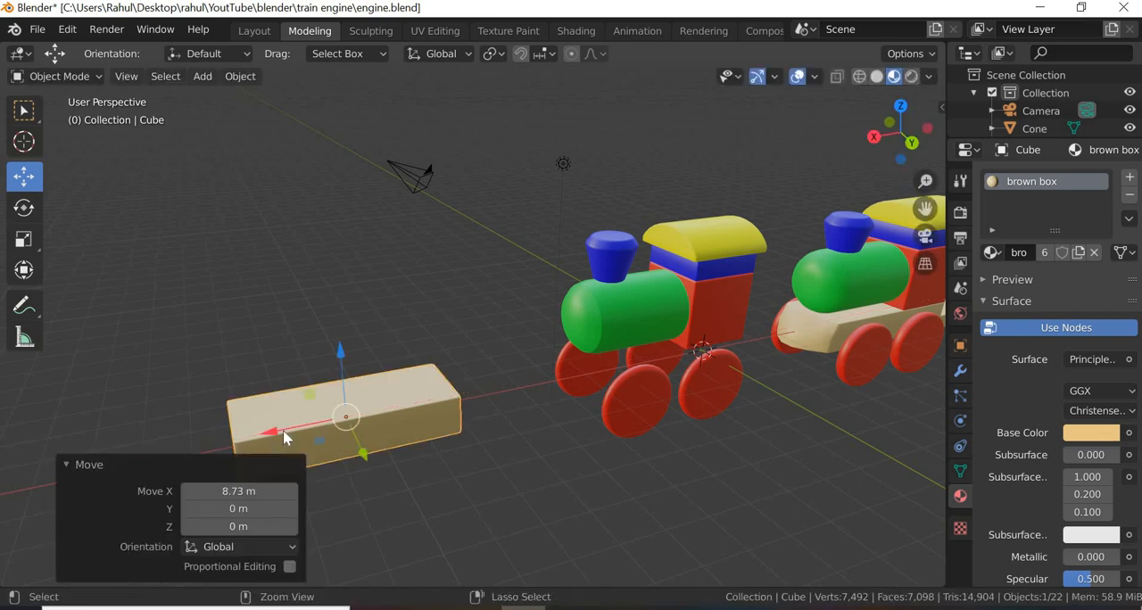
{"action": "key", "text": "ctrl+z"}
Step: Duplicate the square-fronted engine's base block and move the copy about 9.49 m along the X axis, clear of the engine
{"action": "key", "text": "shift+d"}
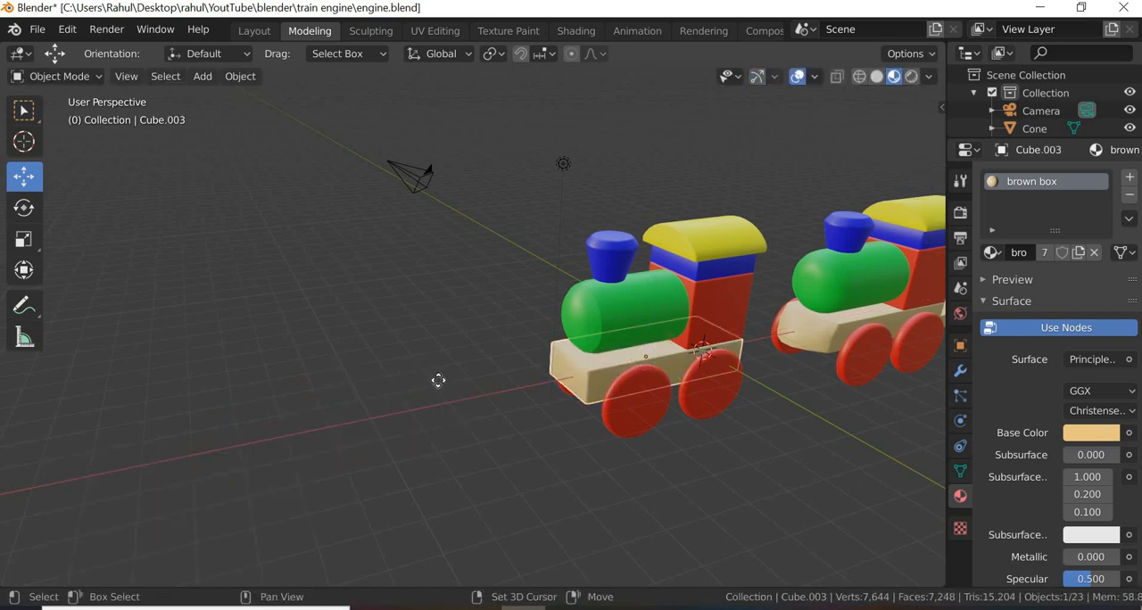
{"action": "right_click", "coordinate": [547, 379]}
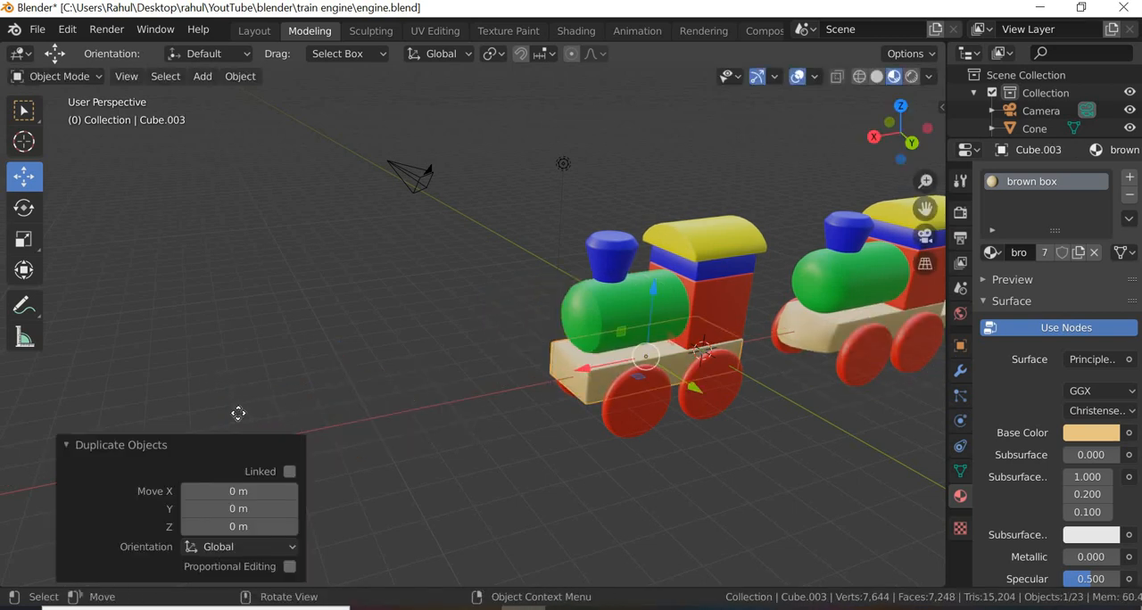
{"action": "key", "text": "g"}
{"action": "key", "text": "x"}
{"action": "left_click", "coordinate": [223, 480]}
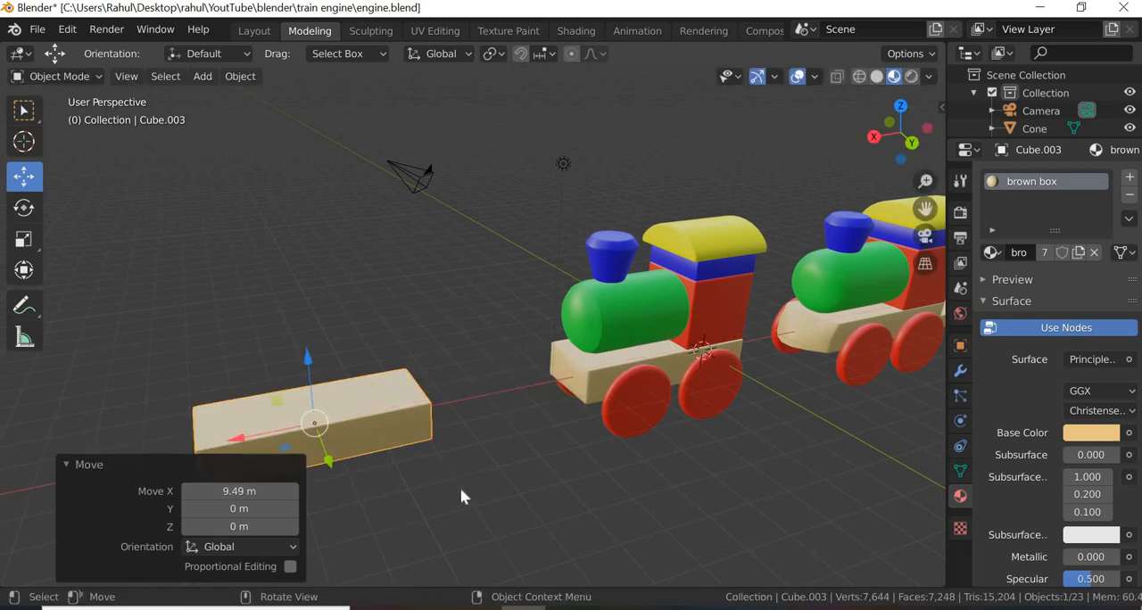
Step: Turn on the wireframe viewport display for the duplicated base block and inspect its bevelled edges
{"action": "middle_click_drag", "start_coordinate": [472, 452], "coordinate": [910, 415]}
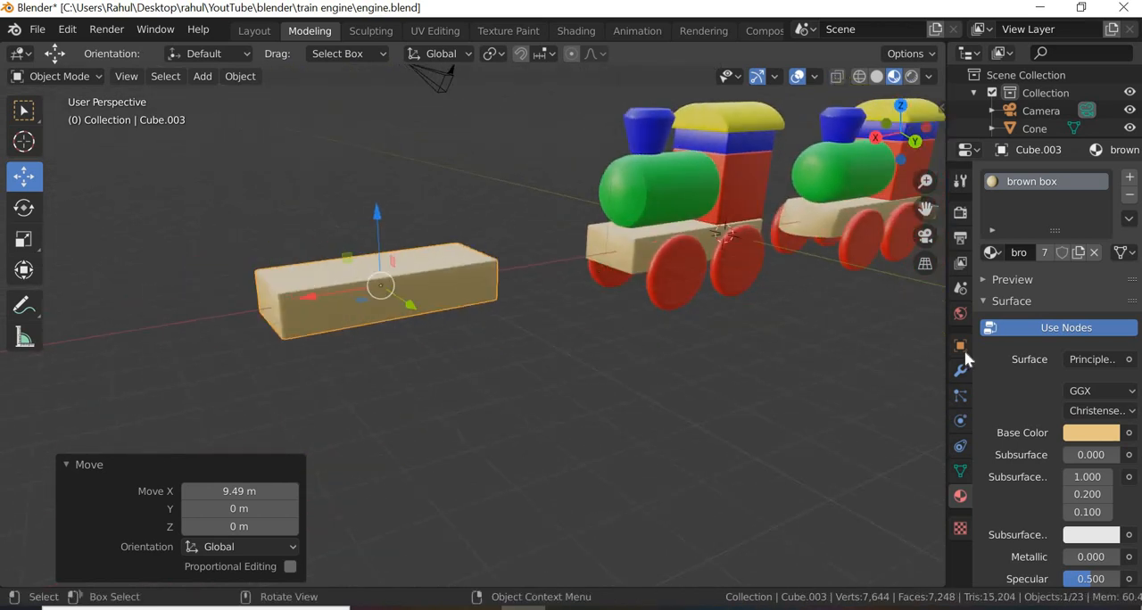
{"action": "left_click", "coordinate": [963, 350]}
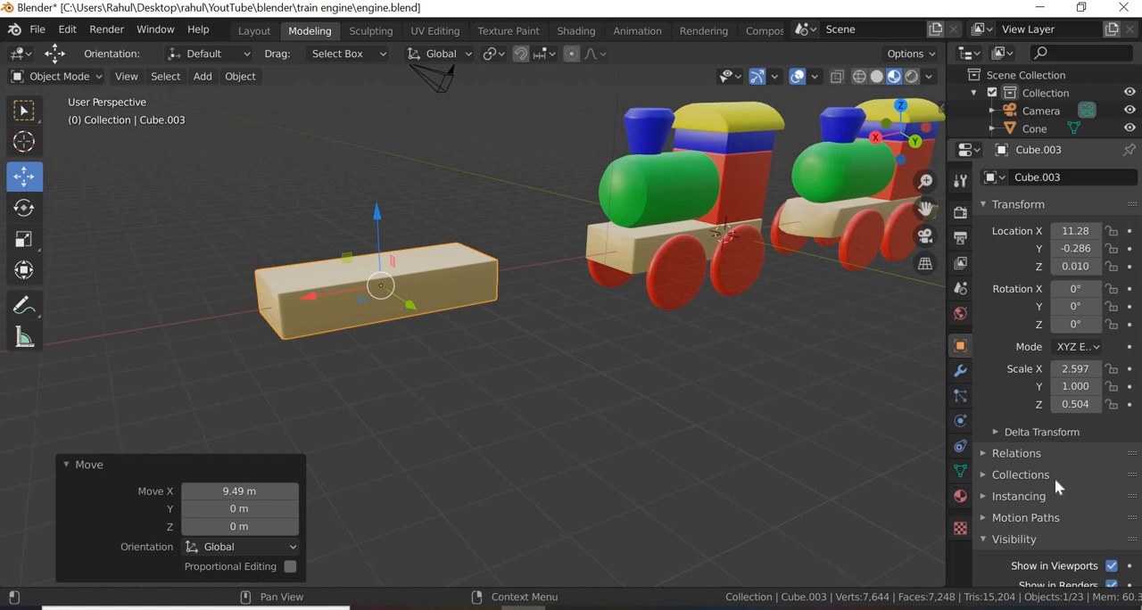
{"action": "scroll", "coordinate": [1056, 485], "scroll_direction": "down", "scroll_amount": 1}
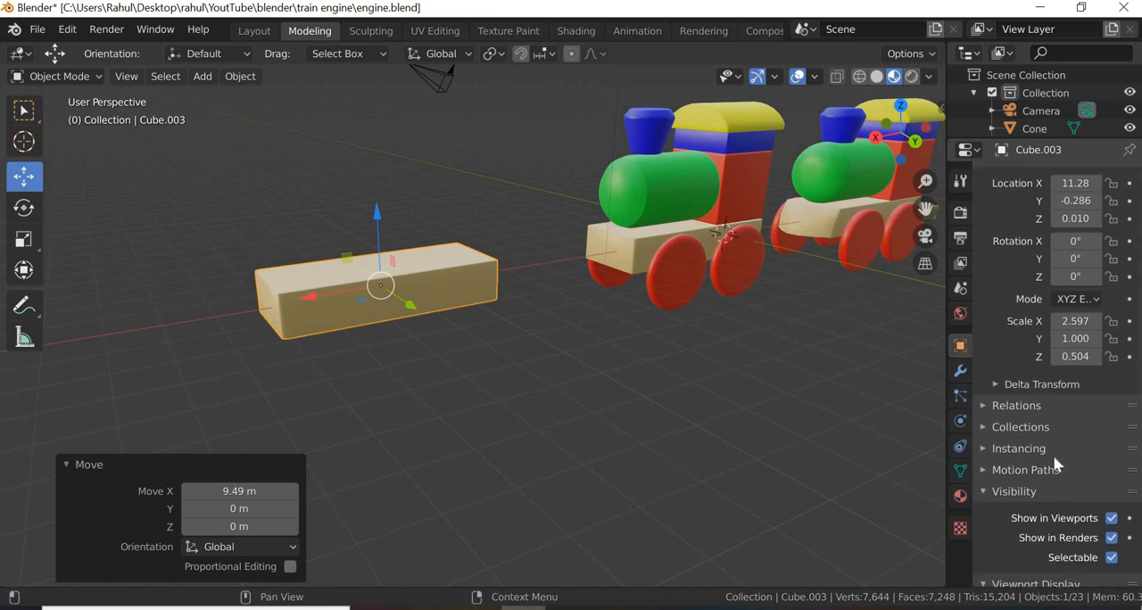
{"action": "scroll", "coordinate": [1056, 463], "scroll_direction": "down", "scroll_amount": 4}
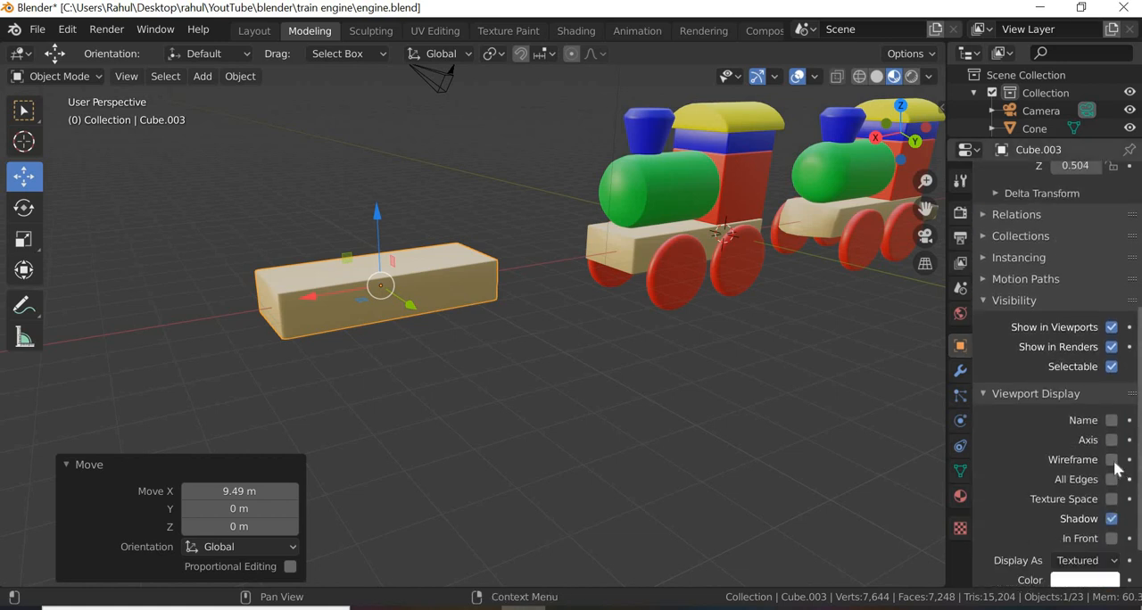
{"action": "left_click", "coordinate": [332, 348]}
{"action": "scroll", "coordinate": [332, 348], "scroll_direction": "up", "scroll_amount": 4}
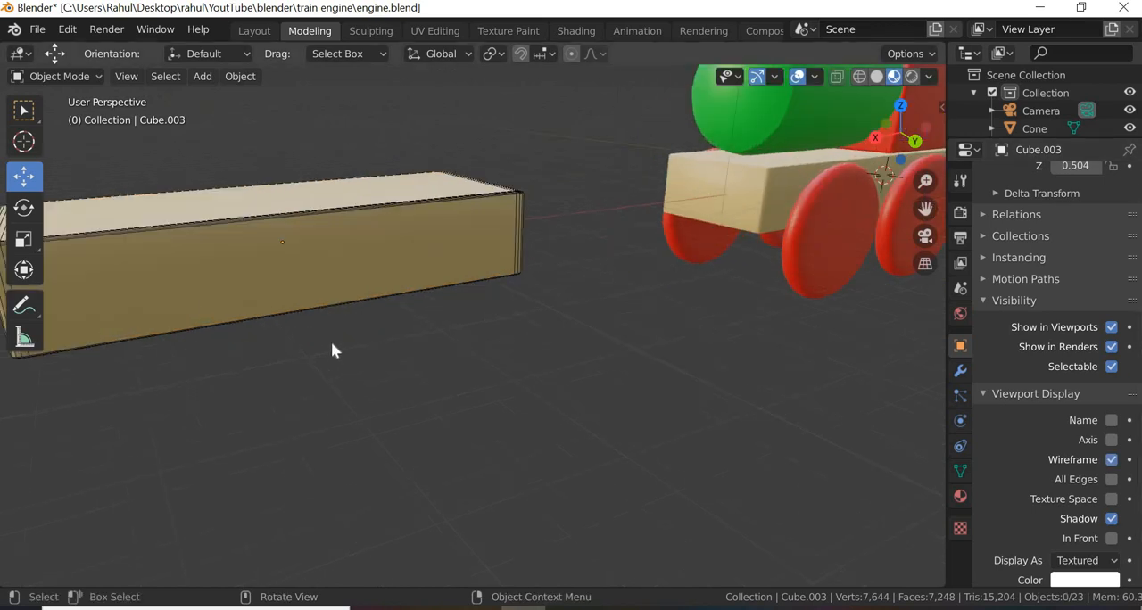
{"action": "scroll", "coordinate": [327, 355], "scroll_direction": "down", "scroll_amount": 3}
{"action": "middle_click_drag", "start_coordinate": [324, 358], "coordinate": [316, 353]}
{"action": "scroll", "coordinate": [316, 351], "scroll_direction": "up", "scroll_amount": 3}
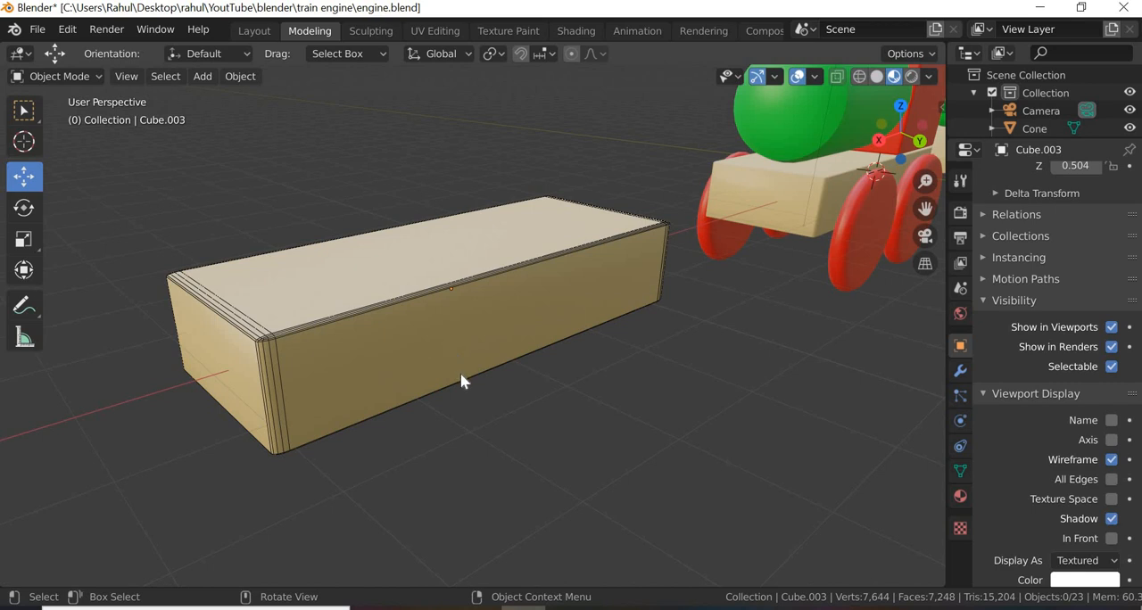
{"action": "scroll", "coordinate": [462, 375], "scroll_direction": "down", "scroll_amount": 4}
{"action": "middle_click_drag", "start_coordinate": [398, 420], "coordinate": [439, 403]}
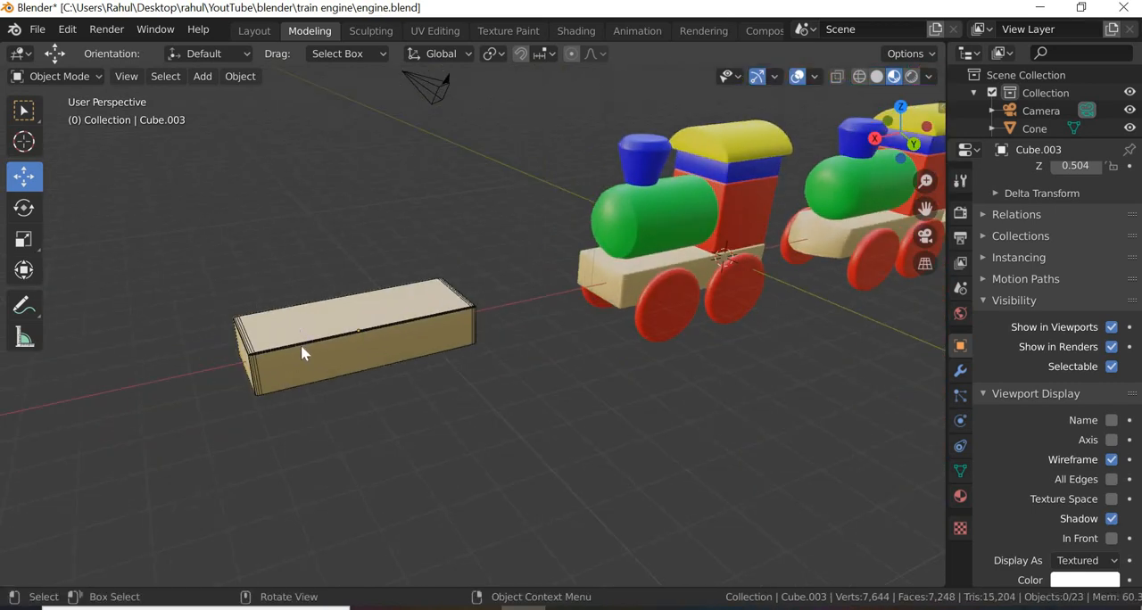
{"action": "scroll", "coordinate": [258, 350], "scroll_direction": "up", "scroll_amount": 3}
{"action": "scroll", "coordinate": [258, 350], "scroll_direction": "down", "scroll_amount": 3}
Step: Add a 2 m cube mesh and move it about 11.4 m along the X axis onto the duplicated block
{"action": "left_click", "coordinate": [240, 76]}
{"action": "left_click", "coordinate": [200, 79]}
{"action": "mouse_move", "coordinate": [225, 96]}
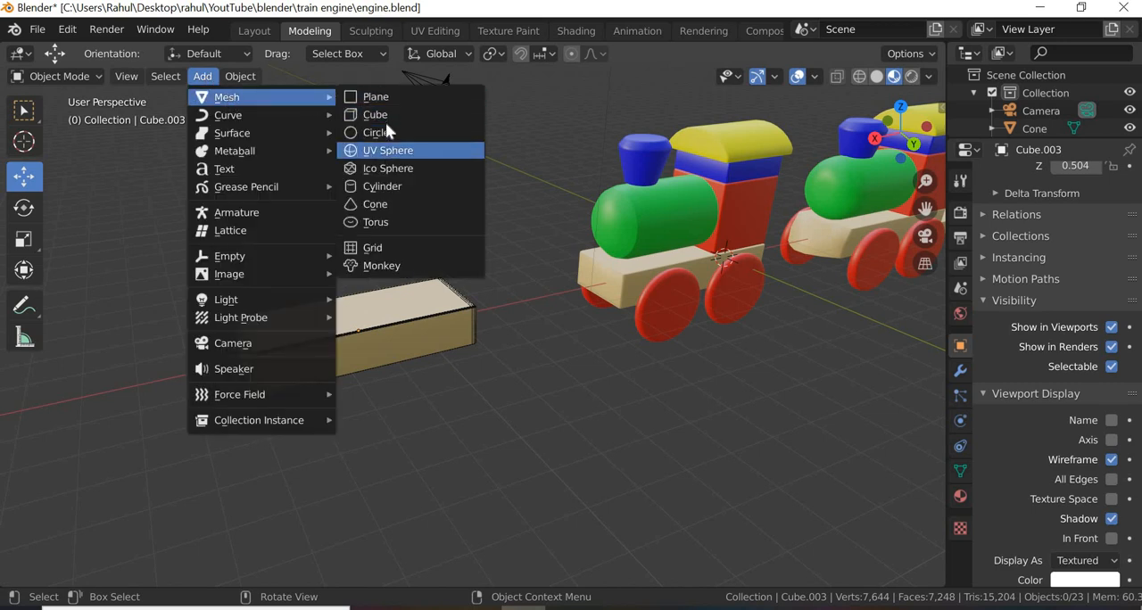
{"action": "left_click", "coordinate": [378, 115]}
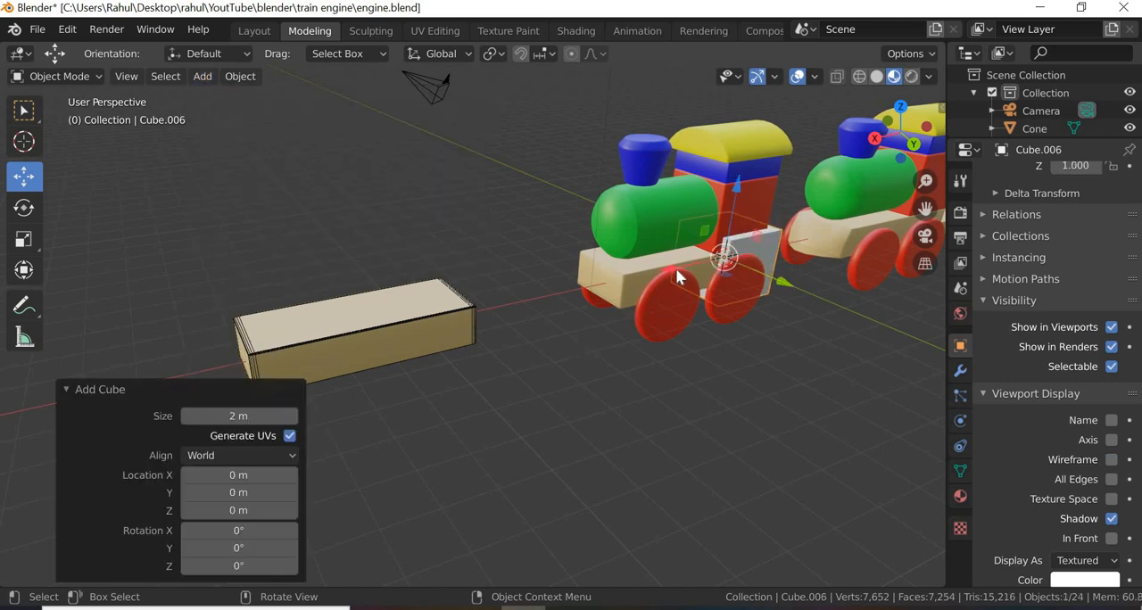
{"action": "key", "text": "g"}
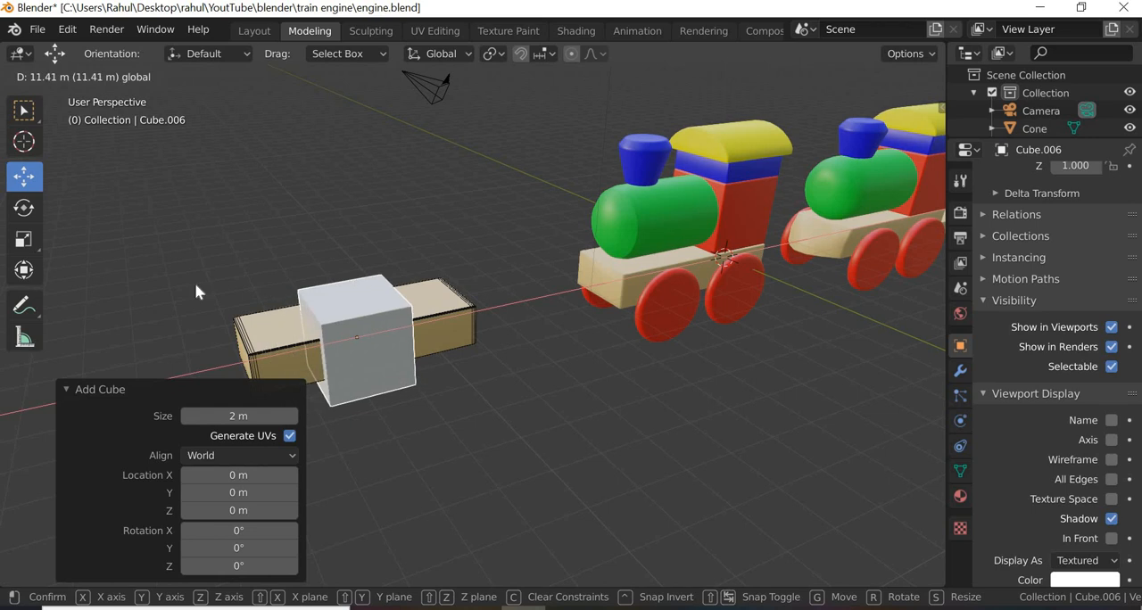
{"action": "left_click", "coordinate": [198, 292]}
Step: Scale the new cube to about 2.54 along X and 0.611 along Z to match the duplicated block
{"action": "left_click", "coordinate": [25, 239]}
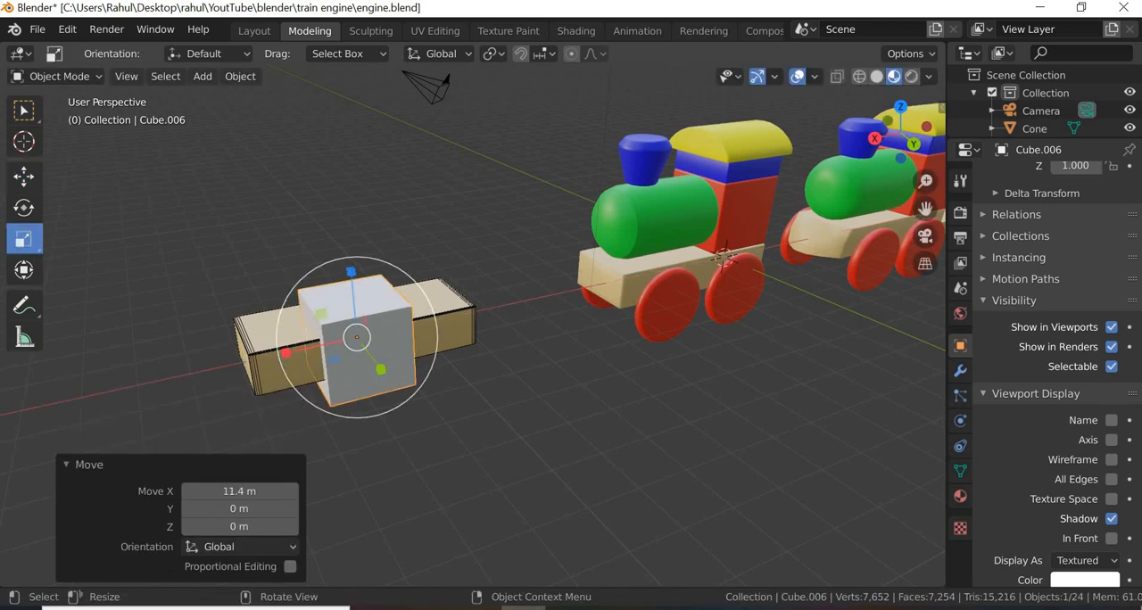
{"action": "left_click_drag", "start_coordinate": [286, 360], "coordinate": [170, 389]}
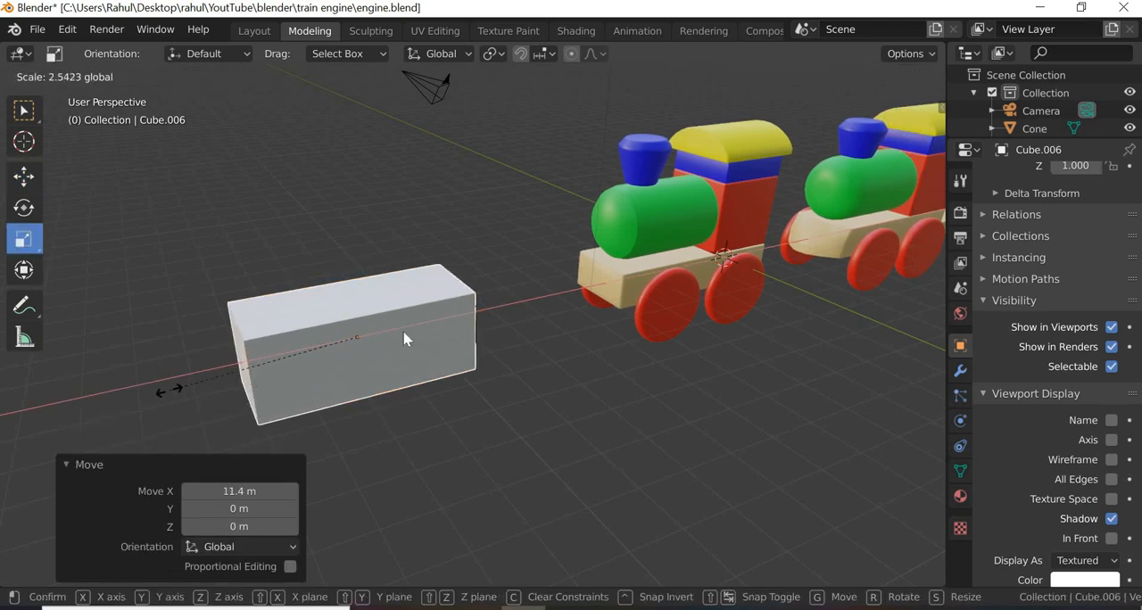
{"action": "left_click_drag", "start_coordinate": [351, 271], "coordinate": [351, 304]}
{"action": "key", "text": "w"}
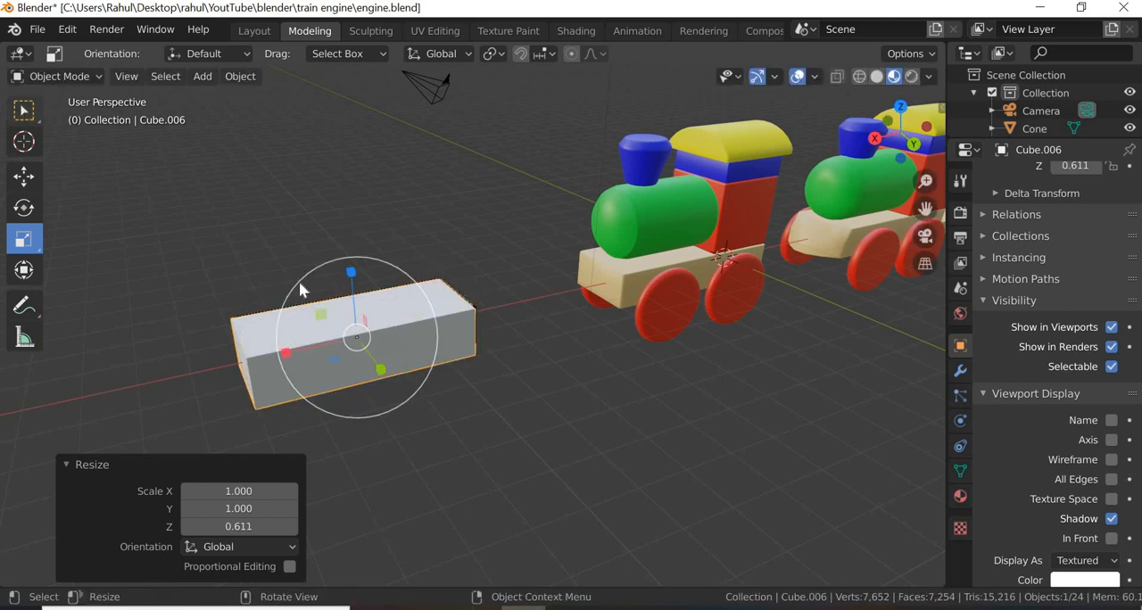
Step: Raise the new box above the beige duplicated block and delete the beige block
{"action": "left_click", "coordinate": [22, 183]}
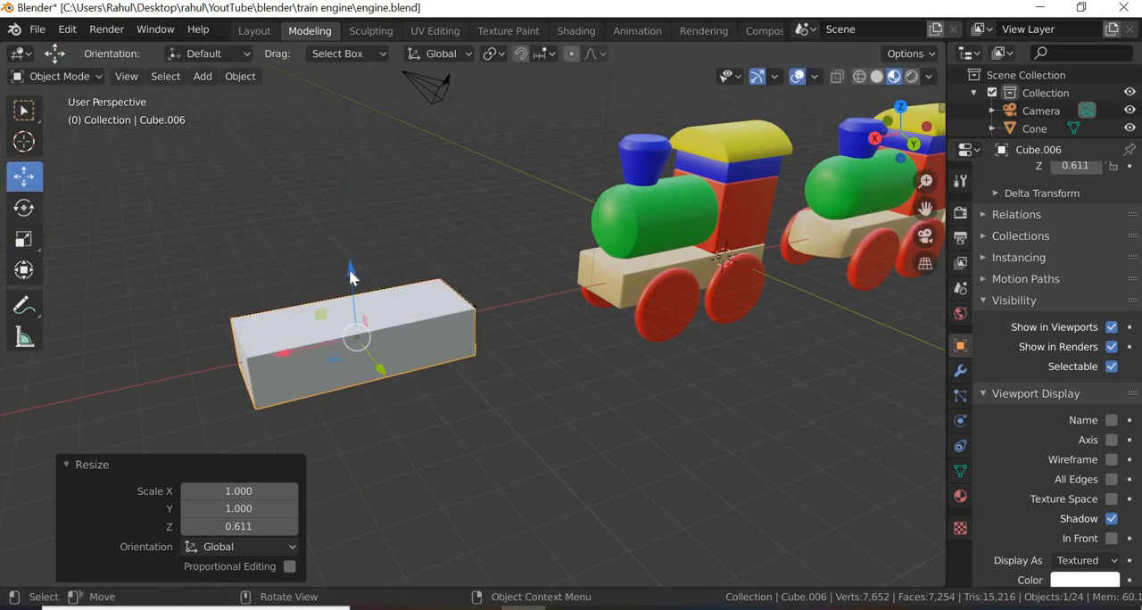
{"action": "left_click_drag", "start_coordinate": [350, 271], "coordinate": [325, 348]}
{"action": "left_click", "coordinate": [325, 349]}
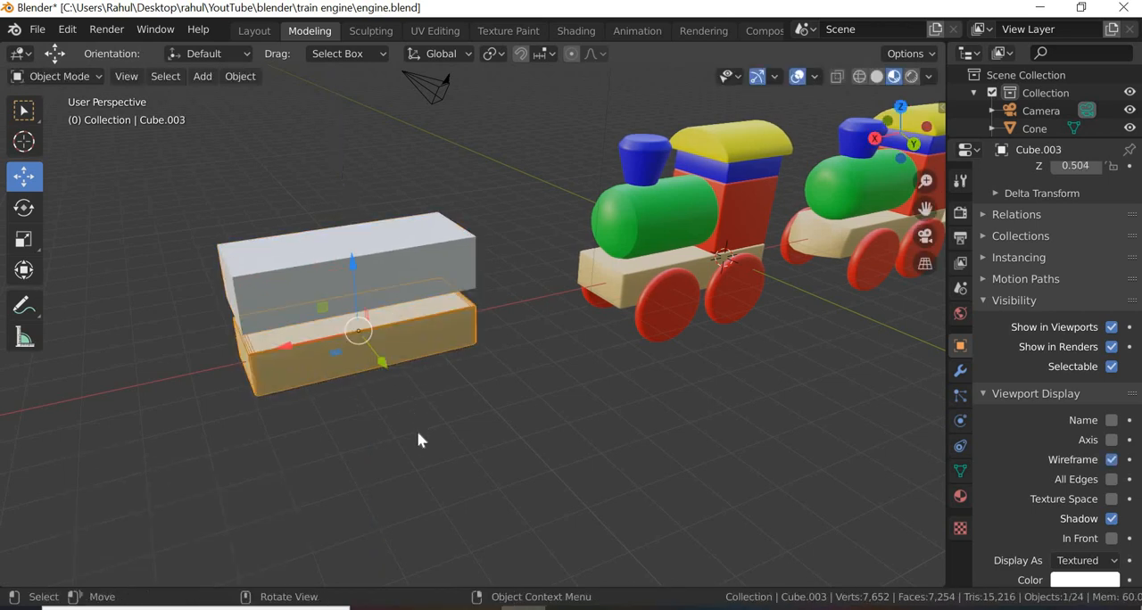
{"action": "key", "text": "Delete"}
Step: Lower the new white box about 1.4 m along the Z axis to the engines' base level
{"action": "left_click", "coordinate": [343, 272]}
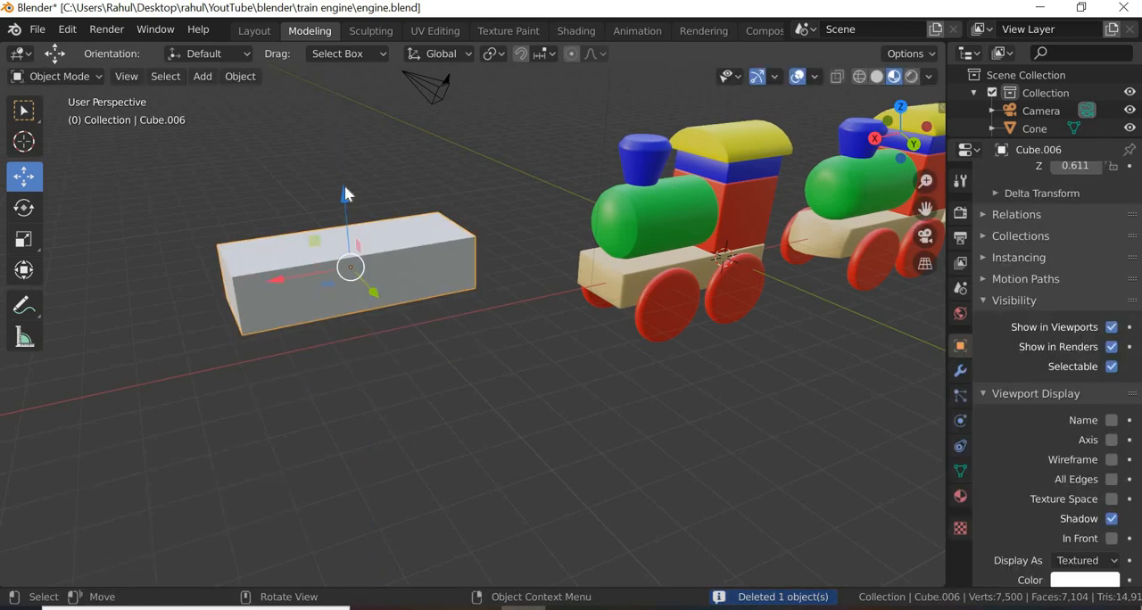
{"action": "left_click_drag", "start_coordinate": [349, 237], "coordinate": [846, 290]}
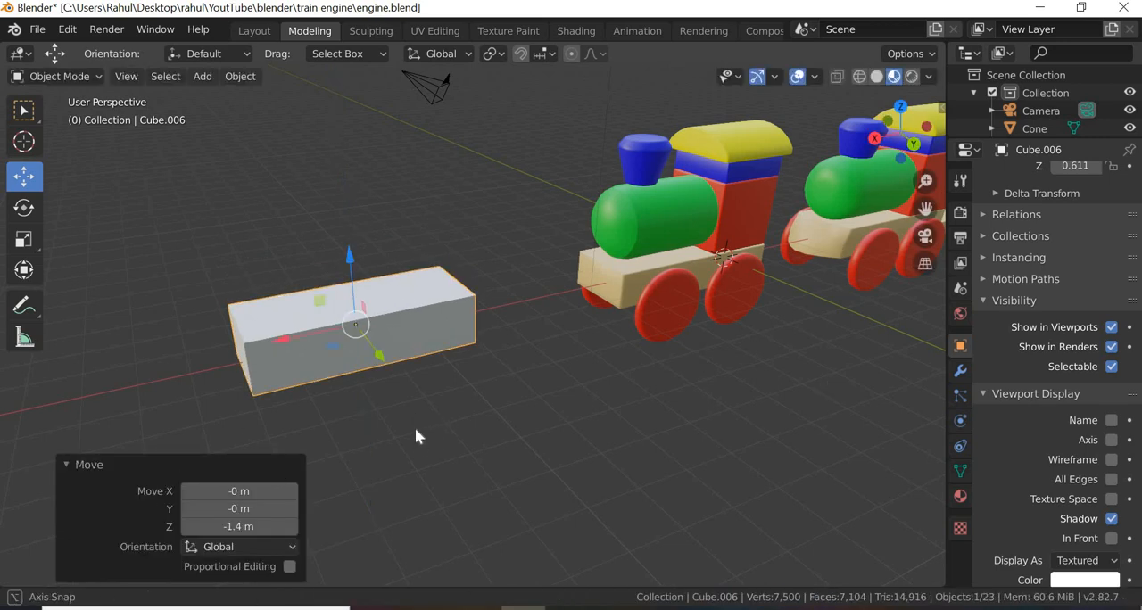
{"action": "middle_click_drag", "start_coordinate": [416, 434], "coordinate": [509, 404]}
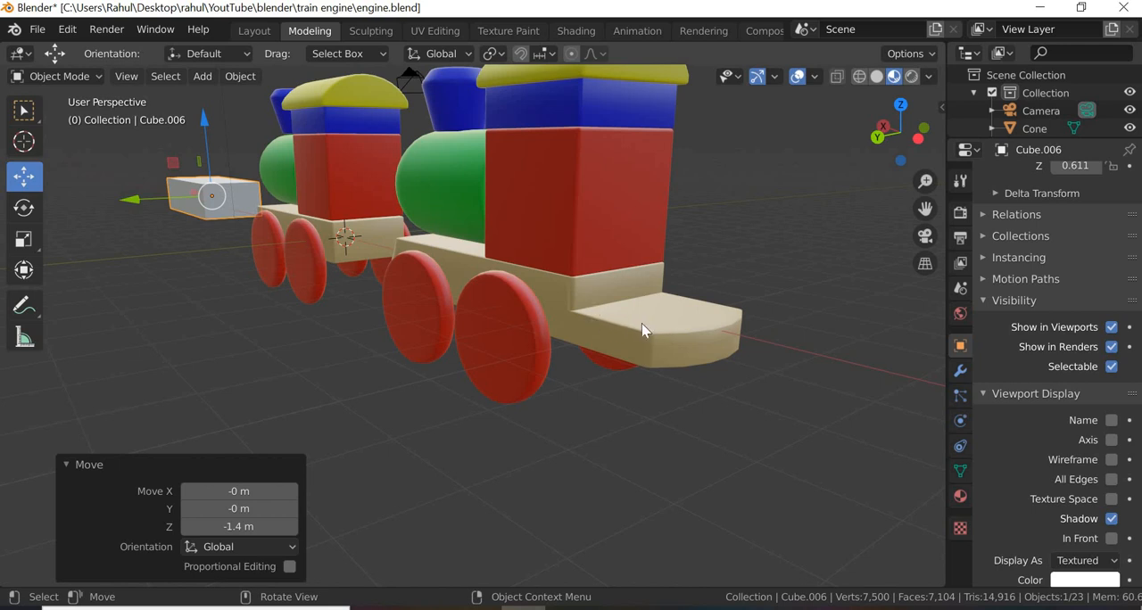
{"action": "middle_click_drag", "start_coordinate": [539, 449], "coordinate": [773, 275]}
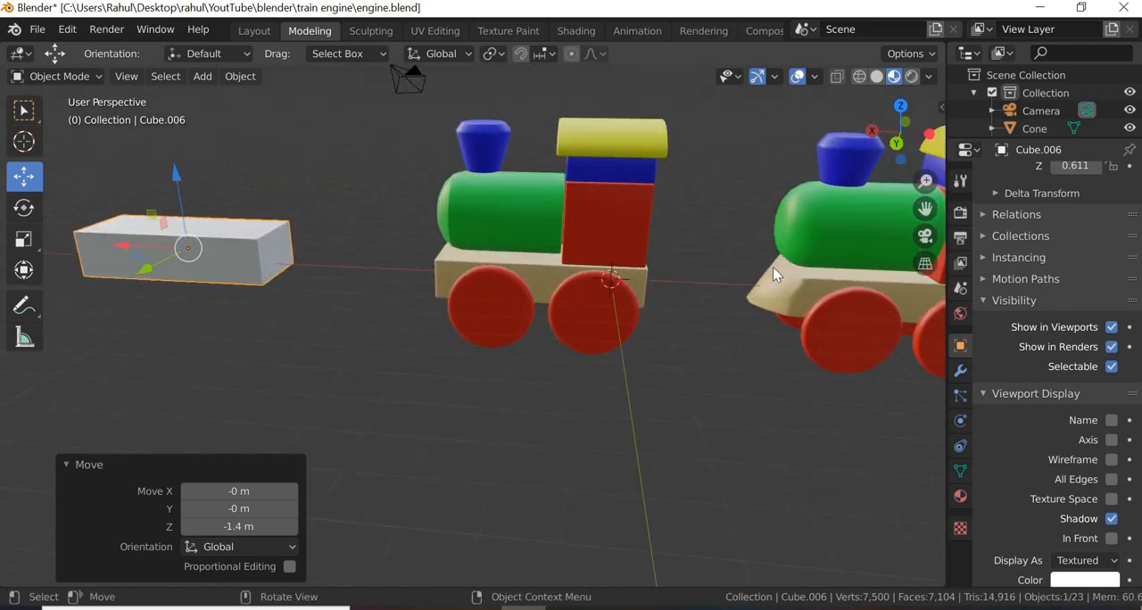
Step: Select the finished engine's beige base block and turn on its wireframe display in the viewport
{"action": "left_click", "coordinate": [773, 294]}
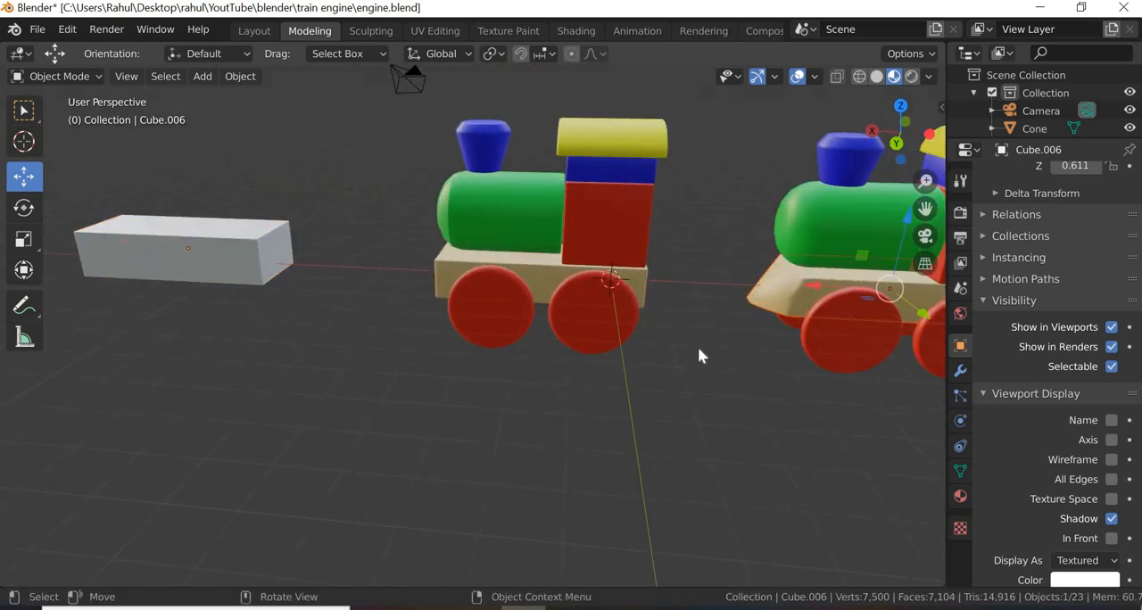
{"action": "middle_click_drag", "start_coordinate": [208, 389], "coordinate": [420, 401]}
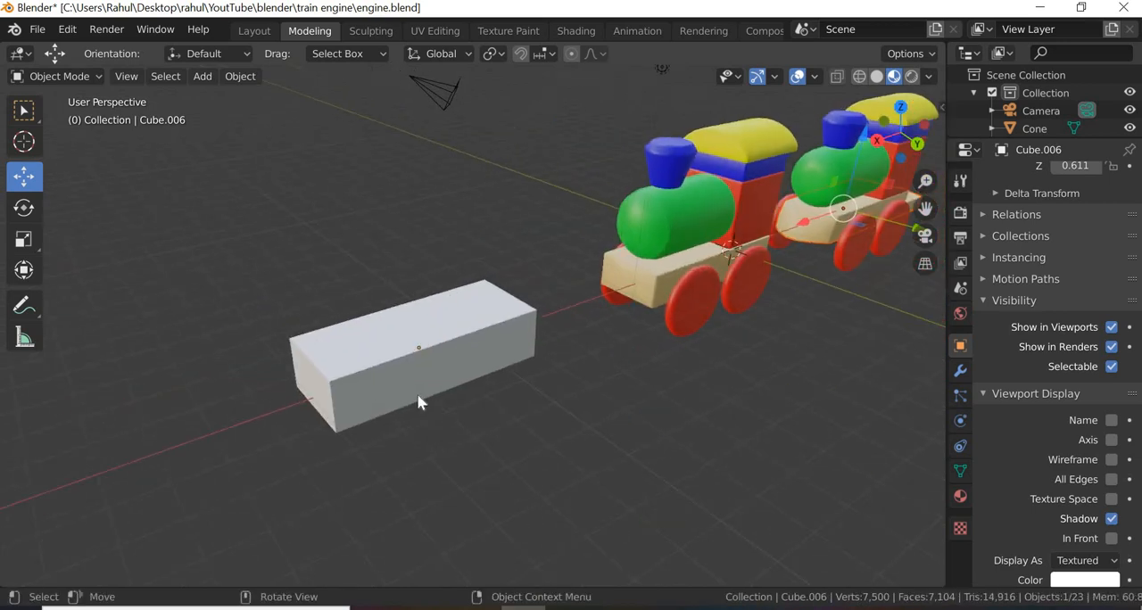
{"action": "left_click", "coordinate": [420, 400]}
{"action": "middle_click_drag", "start_coordinate": [738, 366], "coordinate": [725, 344]}
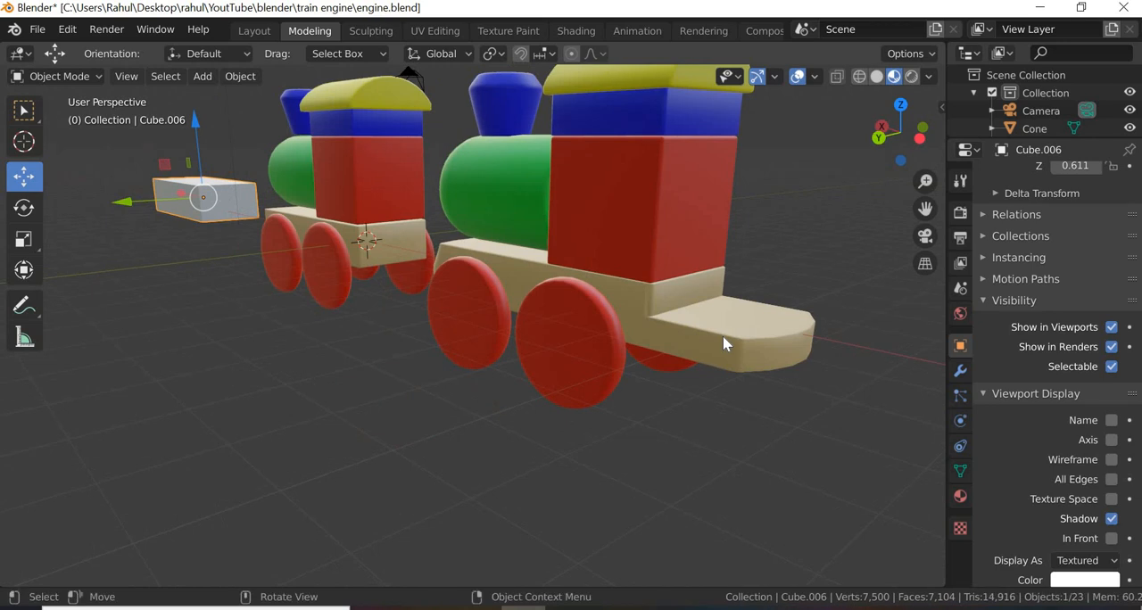
{"action": "left_click", "coordinate": [726, 339]}
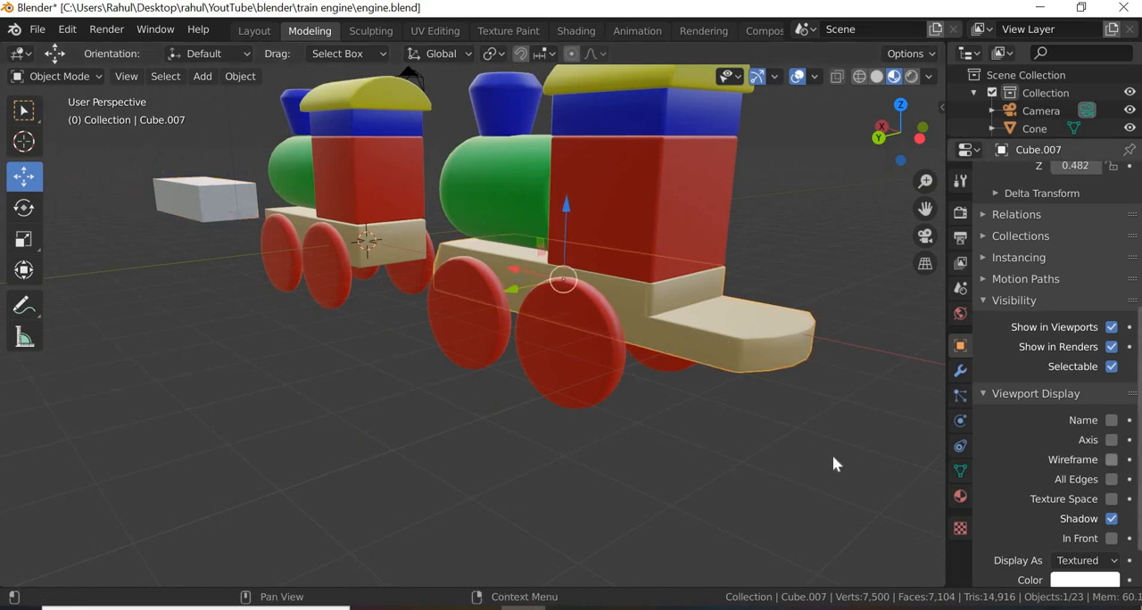
{"action": "left_click", "coordinate": [1111, 460]}
Step: Move the finished base block about -5.01 m along the Y axis, clear of its engine
{"action": "middle_click_drag", "start_coordinate": [772, 460], "coordinate": [348, 418]}
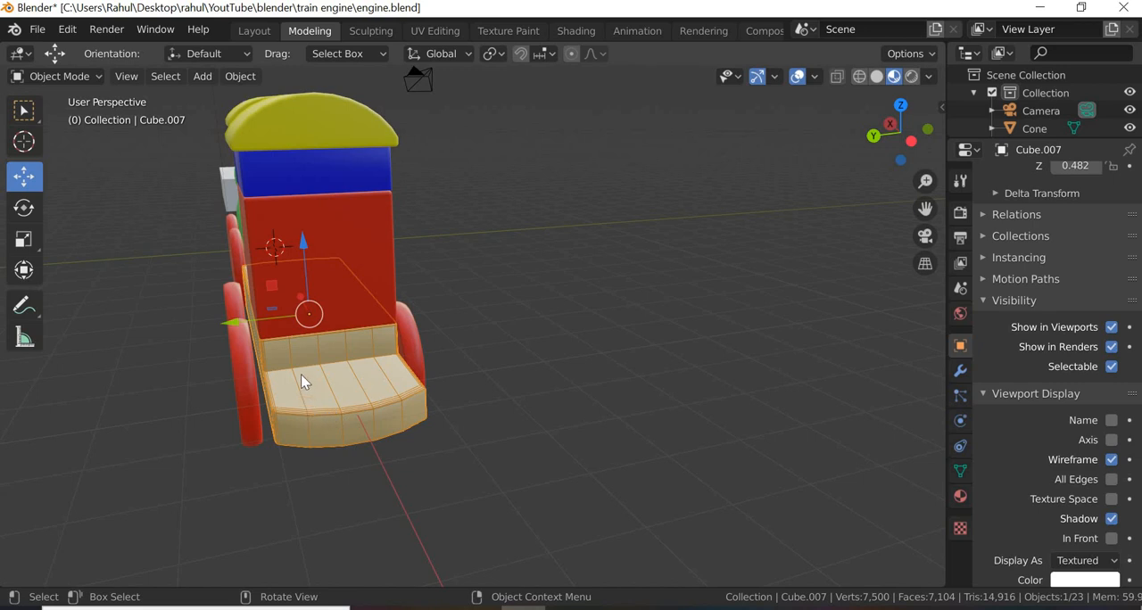
{"action": "left_click_drag", "start_coordinate": [255, 316], "coordinate": [672, 496]}
{"action": "middle_click_drag", "start_coordinate": [671, 490], "coordinate": [608, 504]}
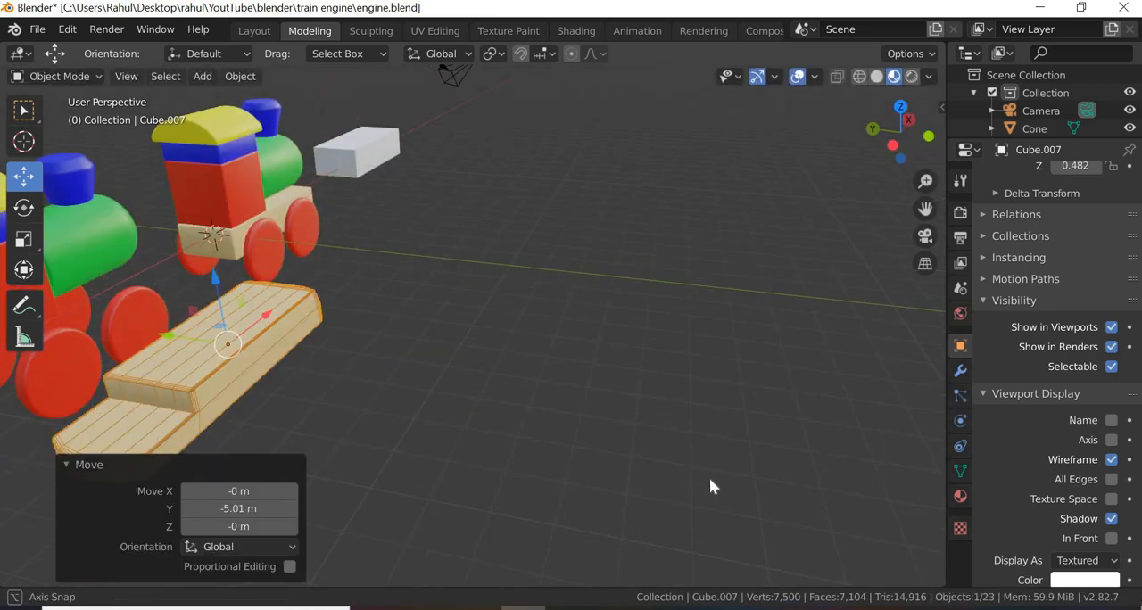
Step: Examine the wireframe topology of the finished base block, from its tapered front to its rounded, stepped rear end
{"action": "middle_click_drag", "start_coordinate": [711, 486], "coordinate": [522, 446]}
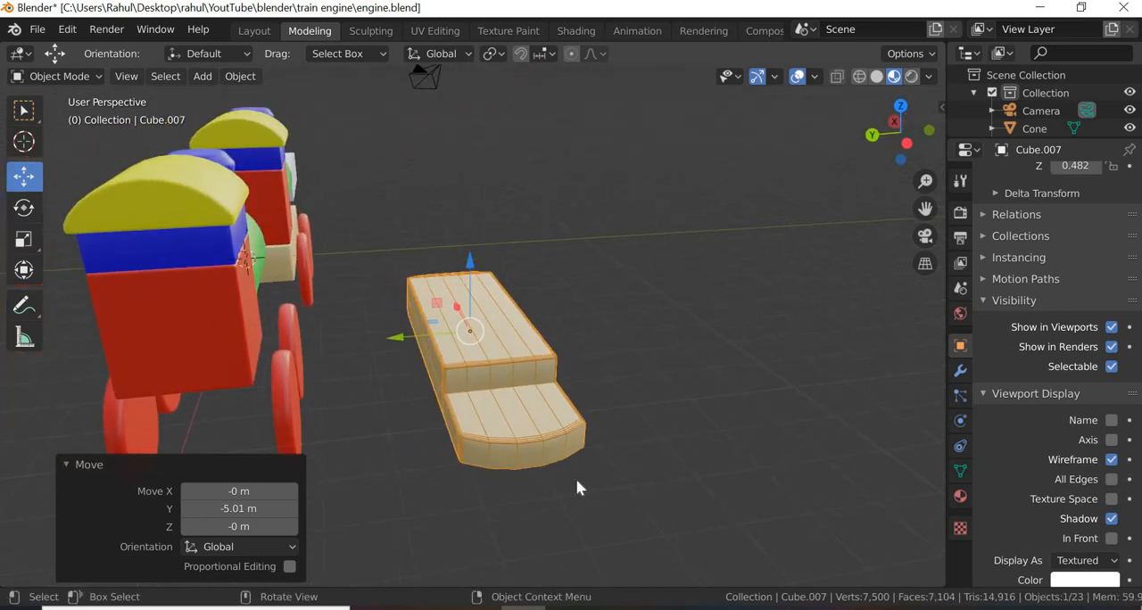
{"action": "middle_click_drag", "start_coordinate": [523, 488], "coordinate": [745, 528]}
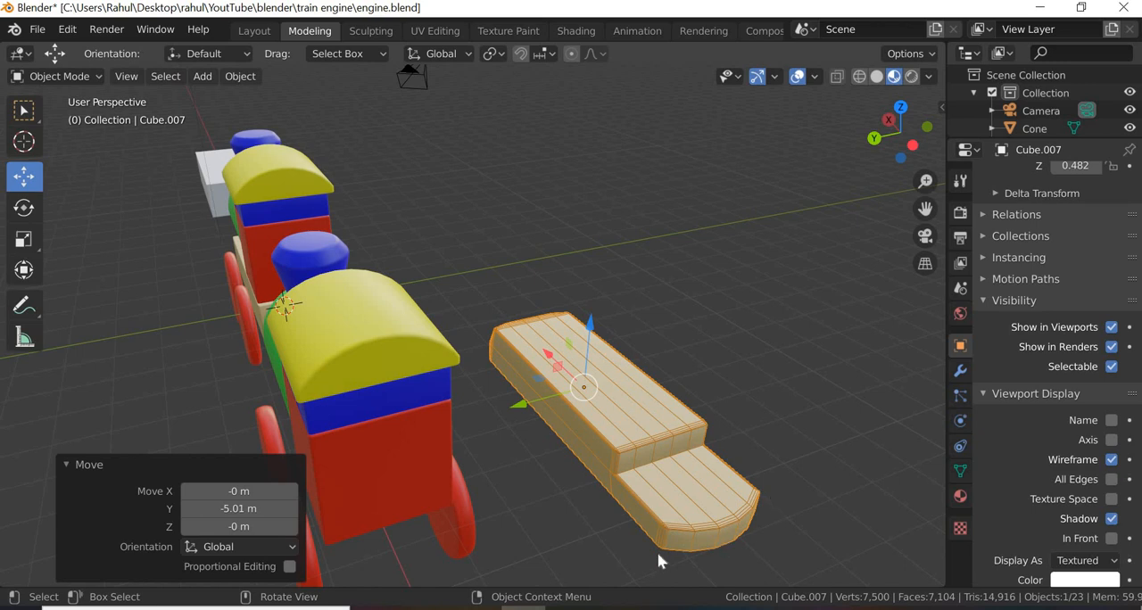
{"action": "middle_click_drag", "start_coordinate": [650, 491], "coordinate": [732, 381]}
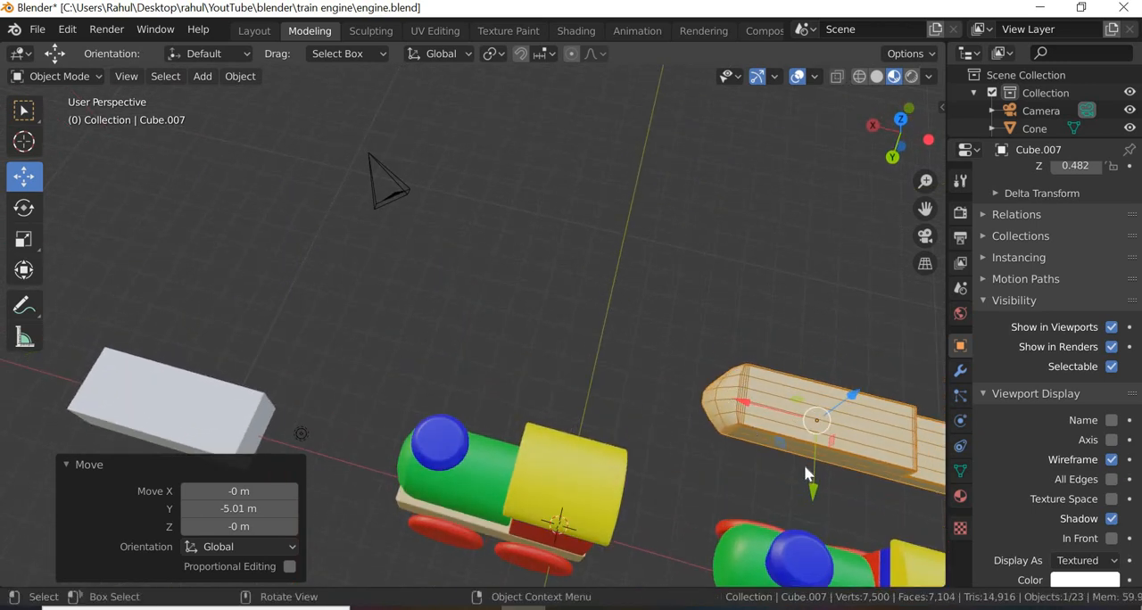
{"action": "scroll", "coordinate": [805, 467], "scroll_direction": "up", "scroll_amount": 4}
{"action": "scroll", "coordinate": [857, 492], "scroll_direction": "down", "scroll_amount": 1}
{"action": "middle_click_drag", "start_coordinate": [852, 491], "coordinate": [519, 402], "text": "shift"}
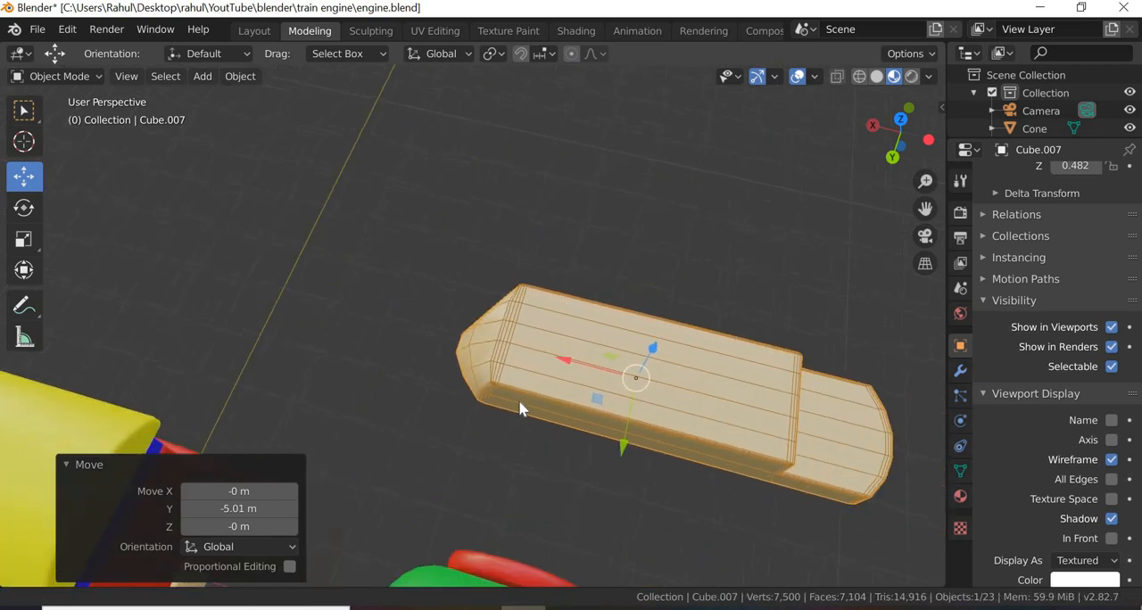
{"action": "scroll", "coordinate": [523, 403], "scroll_direction": "up", "scroll_amount": 2}
{"action": "middle_click_drag", "start_coordinate": [575, 464], "coordinate": [614, 382]}
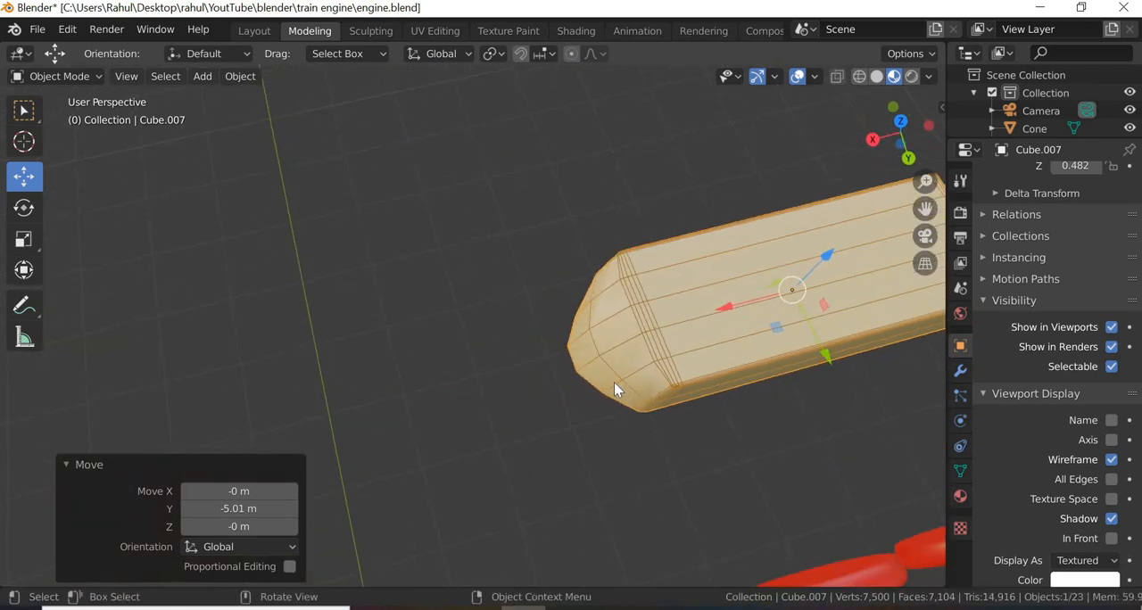
{"action": "scroll", "coordinate": [614, 382], "scroll_direction": "up", "scroll_amount": 3}
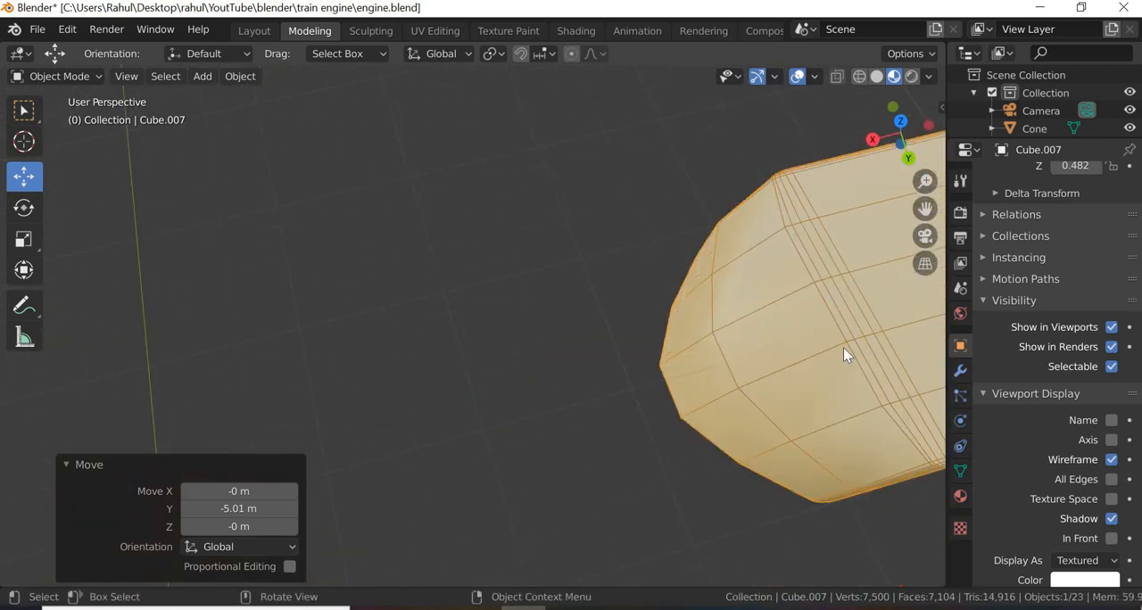
{"action": "middle_click_drag", "start_coordinate": [725, 410], "coordinate": [461, 367]}
{"action": "scroll", "coordinate": [482, 323], "scroll_direction": "up", "scroll_amount": 5}
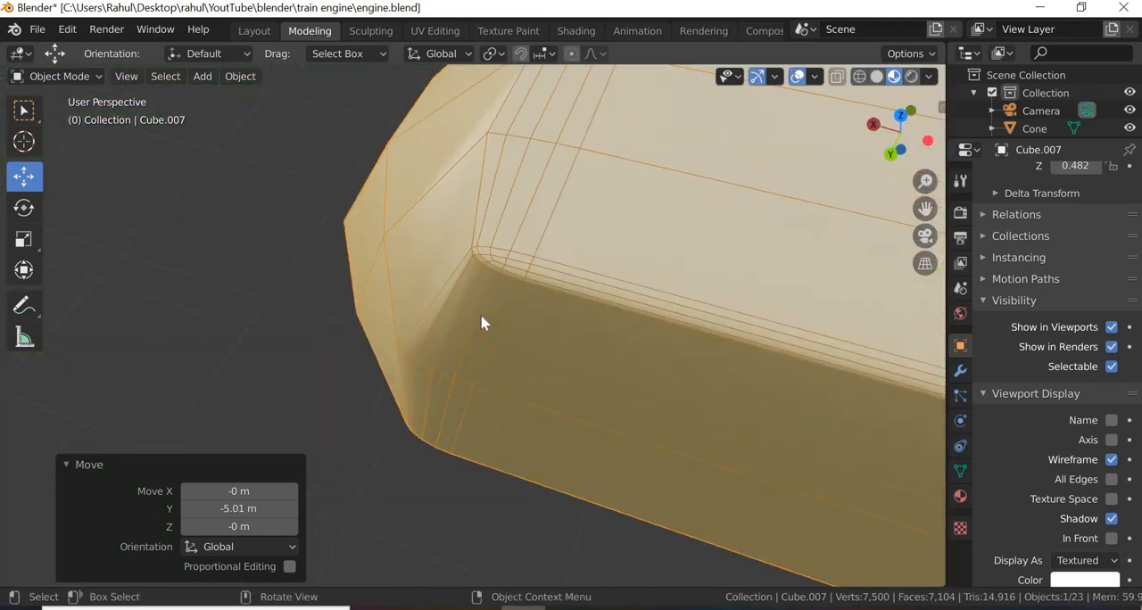
{"action": "scroll", "coordinate": [491, 339], "scroll_direction": "down", "scroll_amount": 4}
{"action": "scroll", "coordinate": [760, 507], "scroll_direction": "down", "scroll_amount": 5}
{"action": "middle_click_drag", "start_coordinate": [747, 518], "coordinate": [494, 266]}
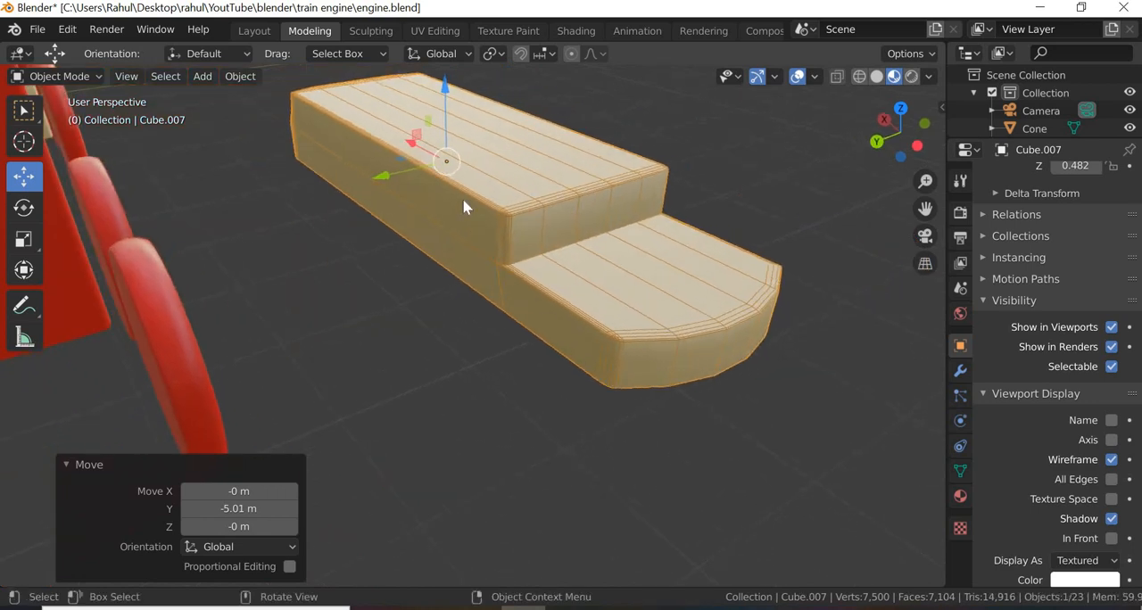
{"action": "scroll", "coordinate": [462, 198], "scroll_direction": "up", "scroll_amount": 3}
{"action": "scroll", "coordinate": [671, 327], "scroll_direction": "down", "scroll_amount": 5}
{"action": "middle_click_drag", "start_coordinate": [696, 454], "coordinate": [286, 339]}
{"action": "scroll", "coordinate": [269, 443], "scroll_direction": "down", "scroll_amount": 5}
Step: Select the new white box, show the viewport in wireframe shading and enter Edit Mode on the box
{"action": "left_click", "coordinate": [287, 339]}
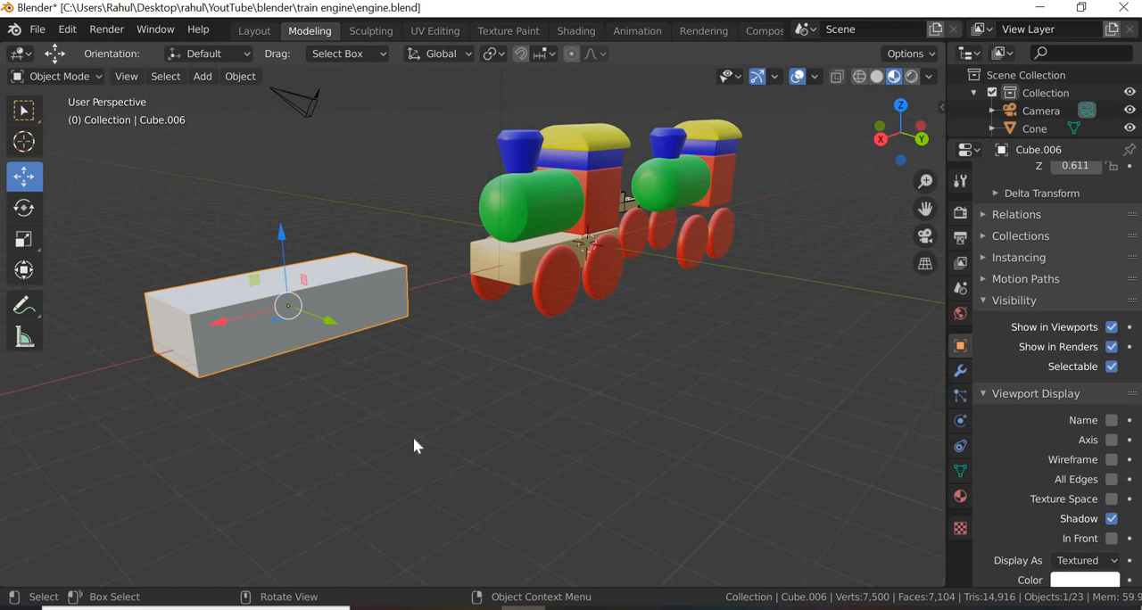
{"action": "left_click", "coordinate": [860, 77]}
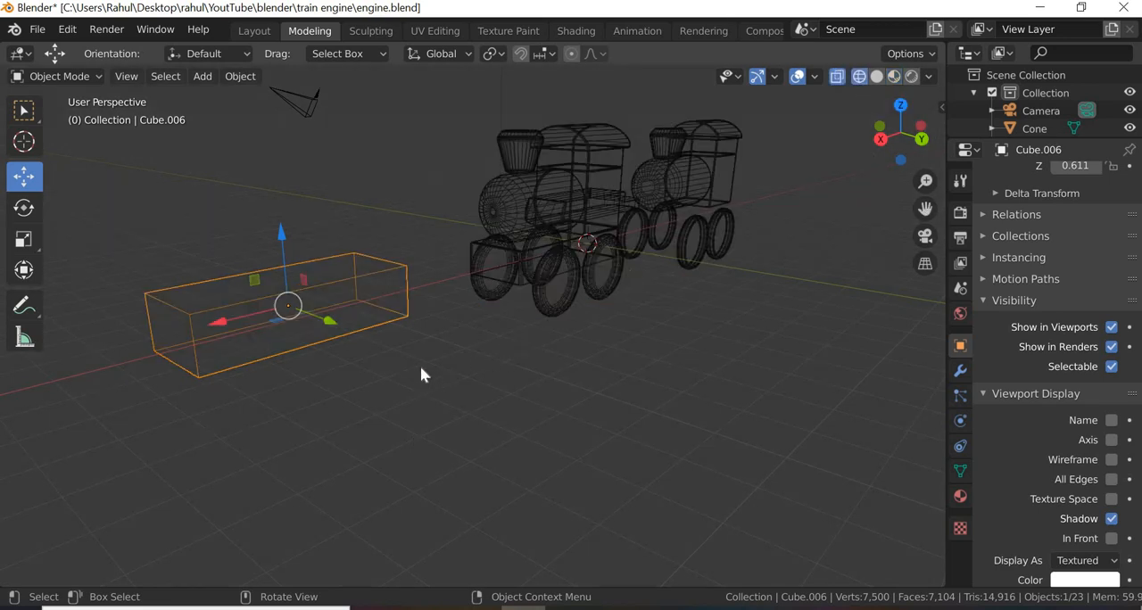
{"action": "middle_click_drag", "start_coordinate": [422, 375], "coordinate": [320, 199]}
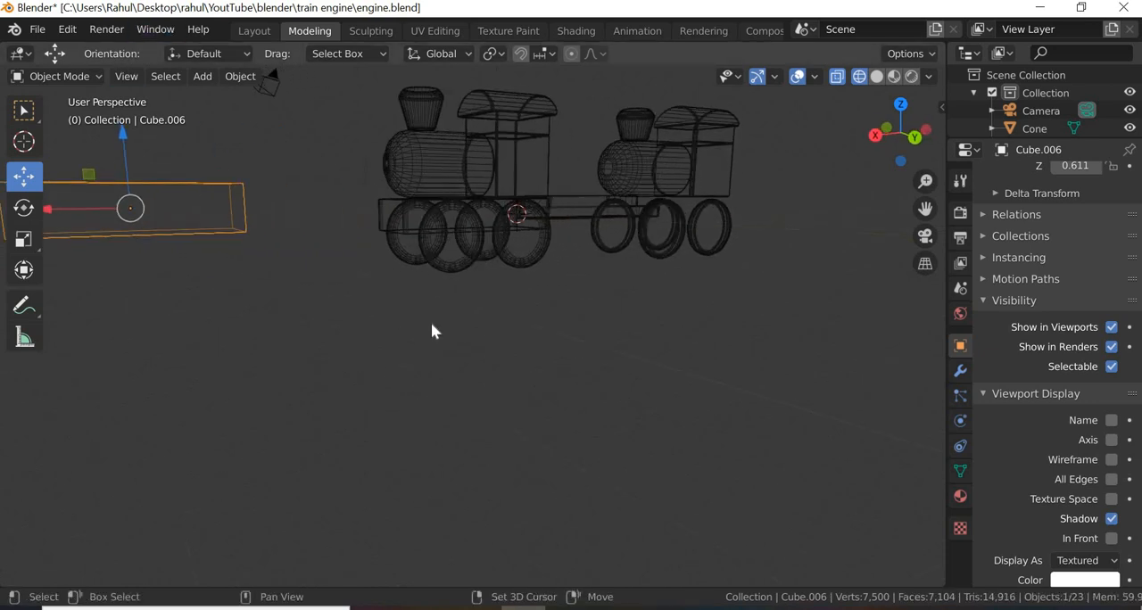
{"action": "middle_click_drag", "start_coordinate": [433, 330], "coordinate": [678, 250]}
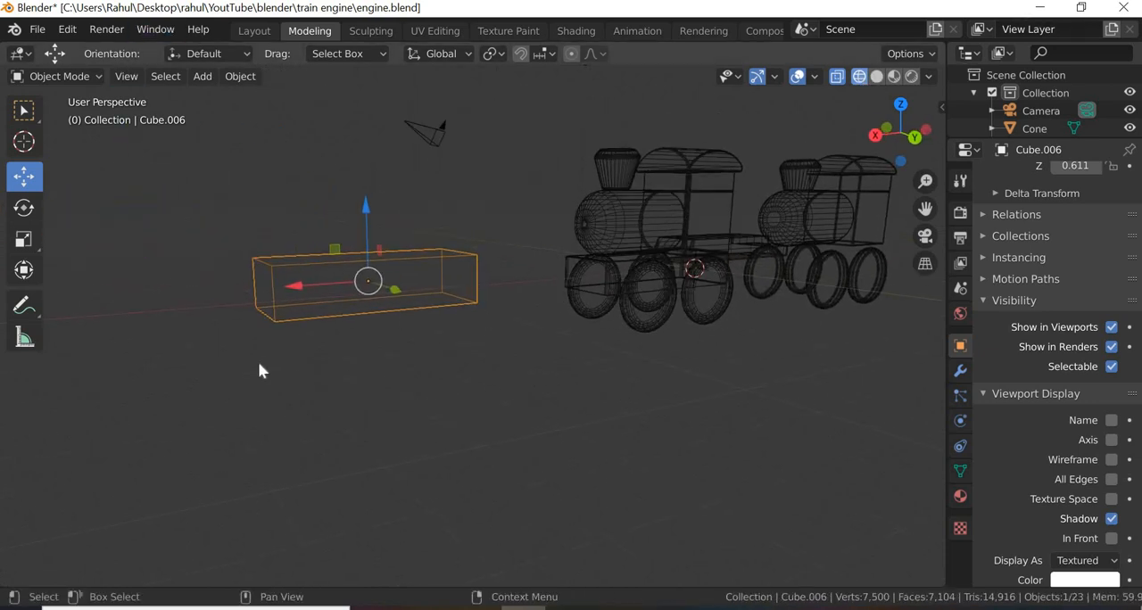
{"action": "left_click", "coordinate": [91, 71]}
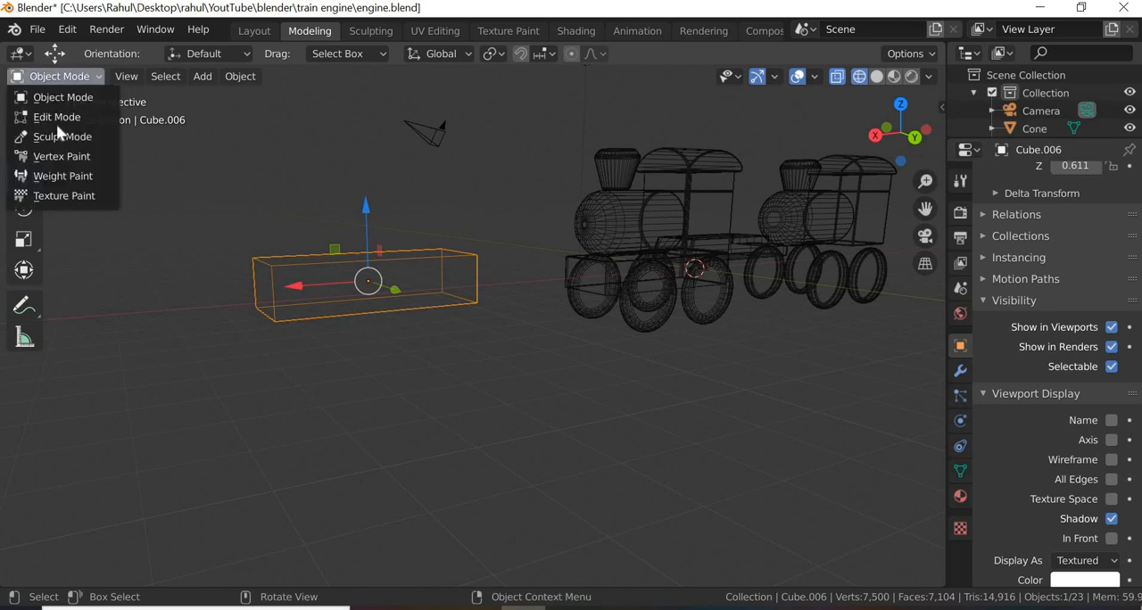
{"action": "left_click", "coordinate": [56, 128]}
Step: Subdivide the box's four vertical edges to split it into an upper and a lower half
{"action": "scroll", "coordinate": [418, 390], "scroll_direction": "up", "scroll_amount": 2}
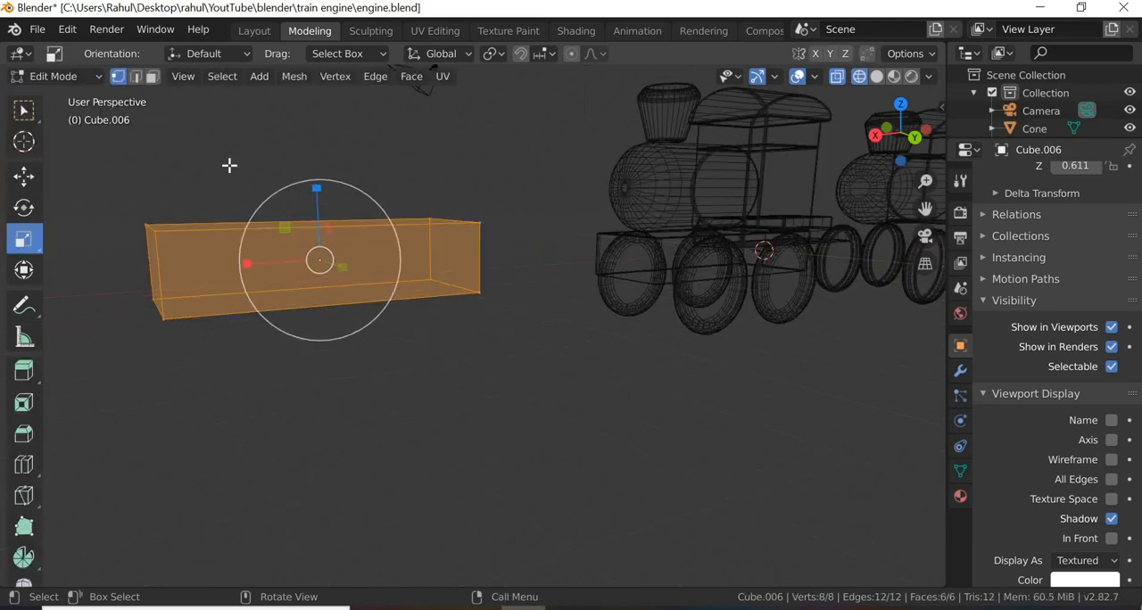
{"action": "key", "text": "alt+a"}
{"action": "key", "text": "2"}
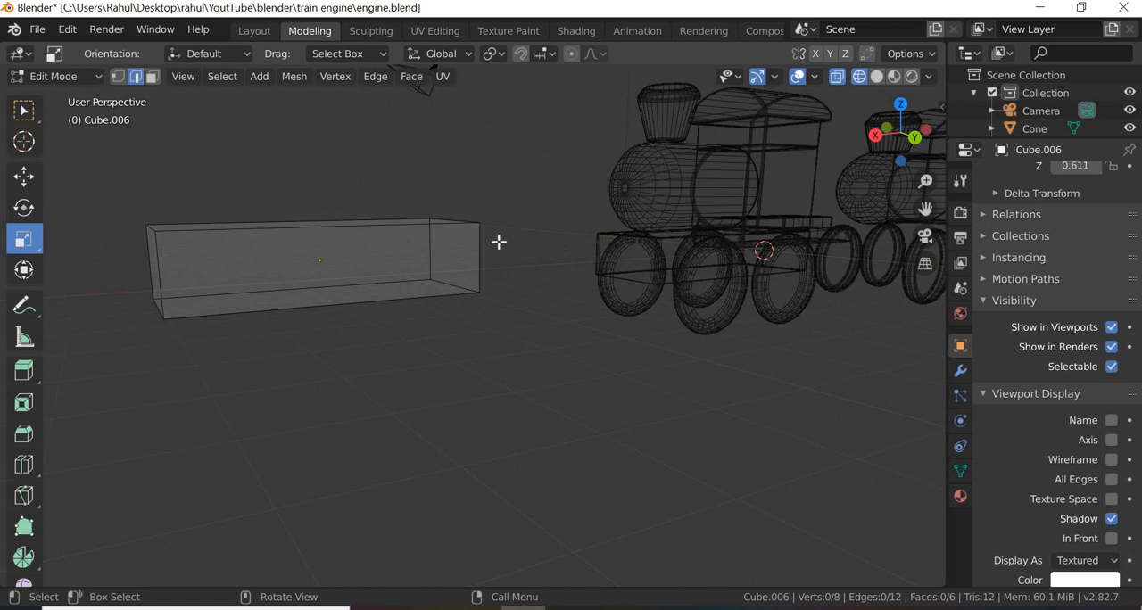
{"action": "left_click", "coordinate": [153, 278], "text": "ctrl+alt"}
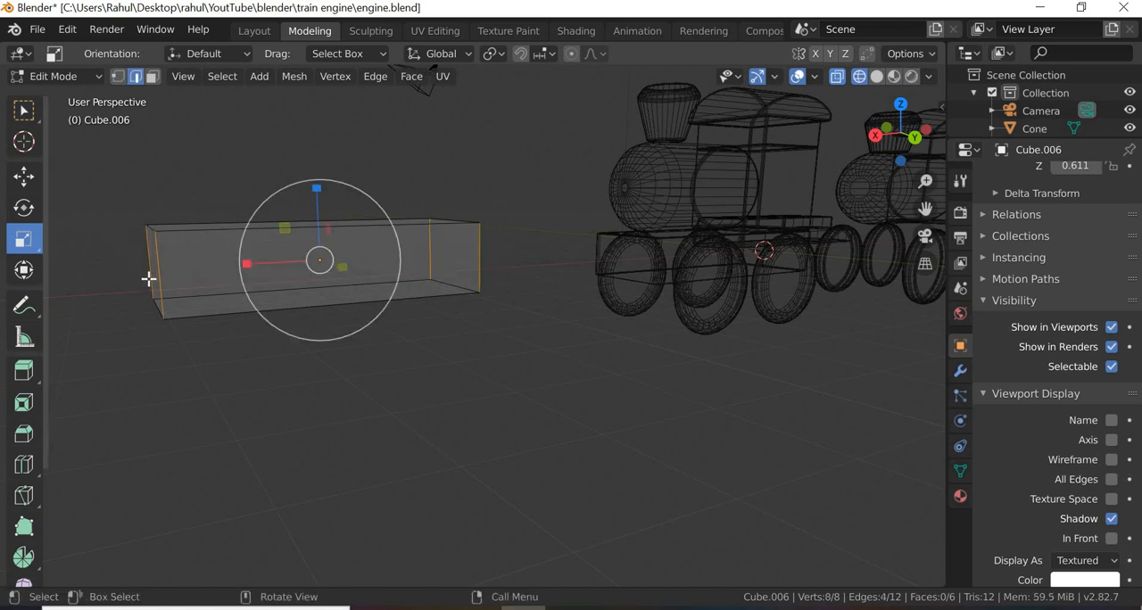
{"action": "right_click", "coordinate": [149, 222]}
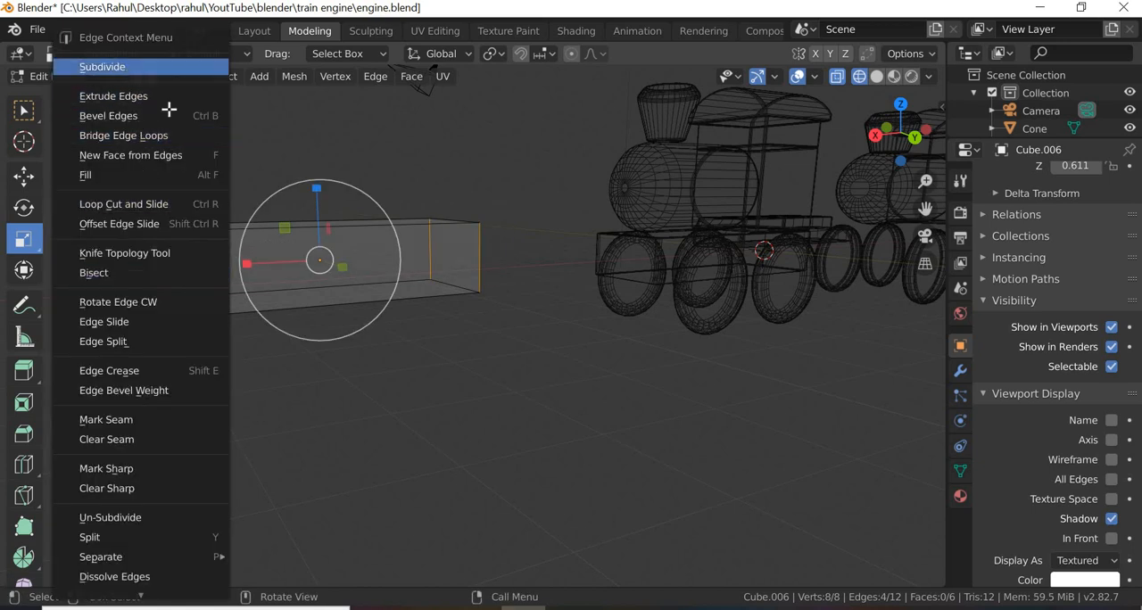
{"action": "left_click", "coordinate": [102, 68]}
{"action": "left_click", "coordinate": [450, 385]}
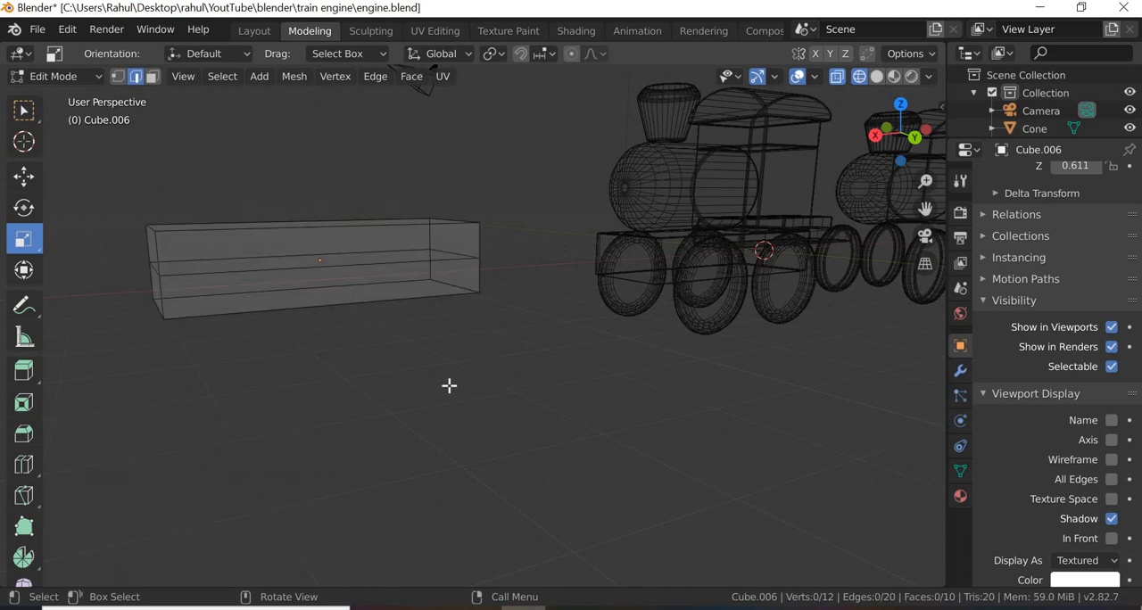
Step: Return the viewport to material preview shading and extrude the lower face on the box's engine-facing end about 1.46 m
{"action": "middle_click_drag", "start_coordinate": [449, 385], "coordinate": [610, 310]}
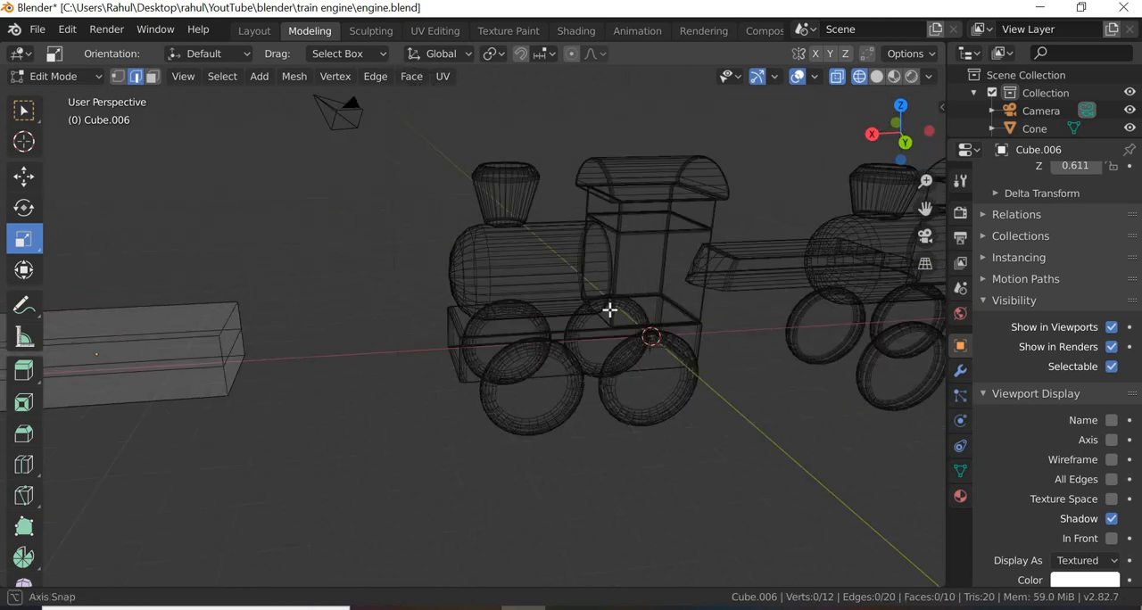
{"action": "left_click", "coordinate": [896, 78]}
{"action": "scroll", "coordinate": [323, 361], "scroll_direction": "down", "scroll_amount": 3}
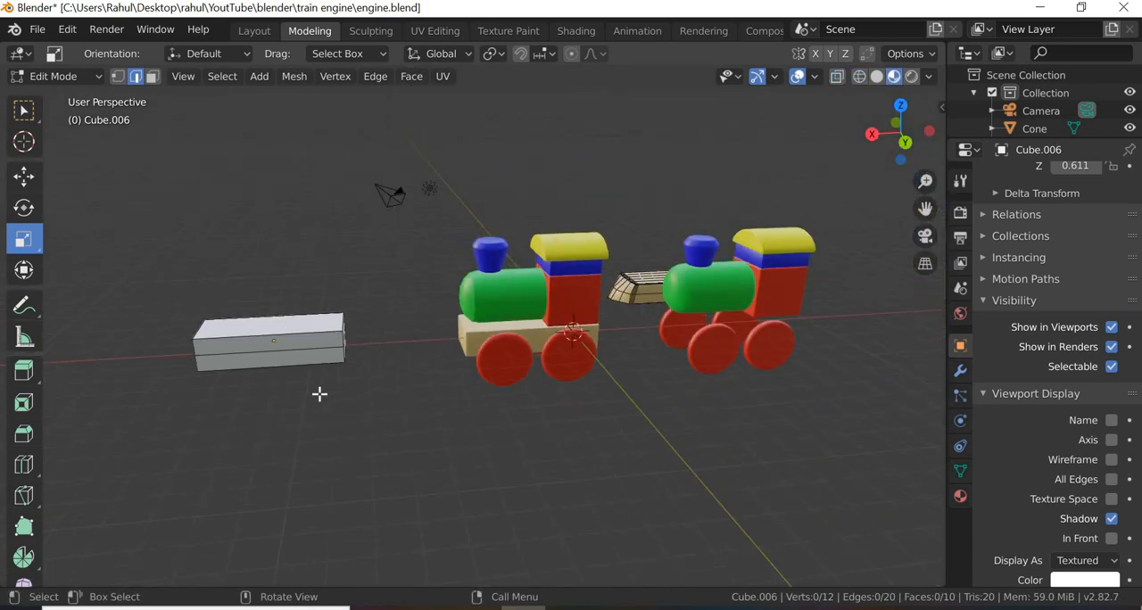
{"action": "middle_click_drag", "start_coordinate": [296, 397], "coordinate": [530, 431]}
{"action": "scroll", "coordinate": [295, 397], "scroll_direction": "up", "scroll_amount": 3}
{"action": "scroll", "coordinate": [412, 342], "scroll_direction": "up", "scroll_amount": 2}
{"action": "left_click", "coordinate": [412, 343]}
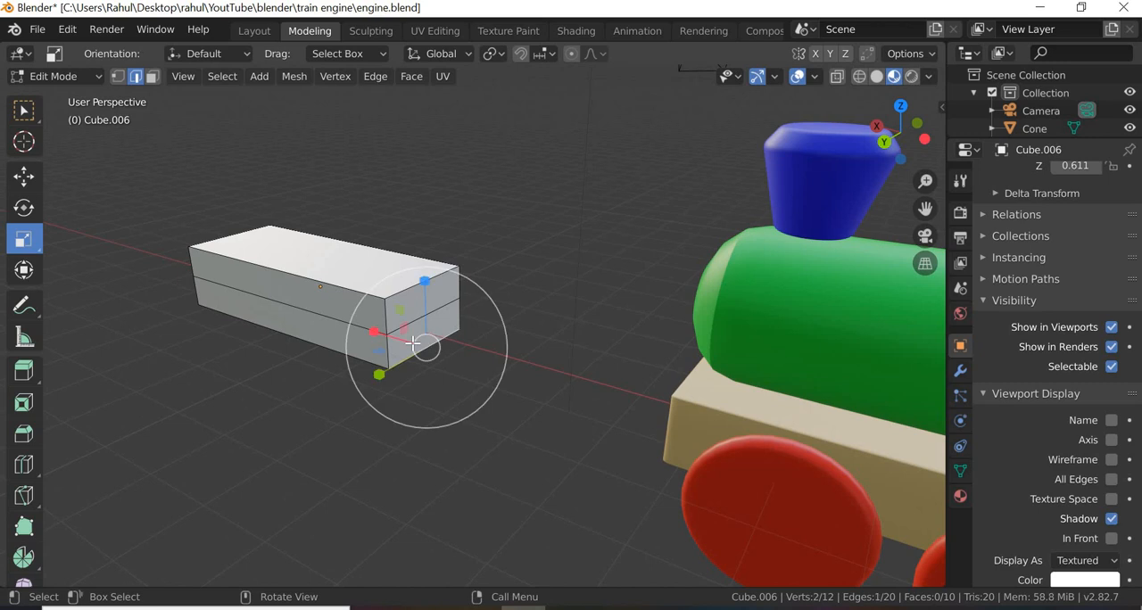
{"action": "left_click", "coordinate": [152, 76]}
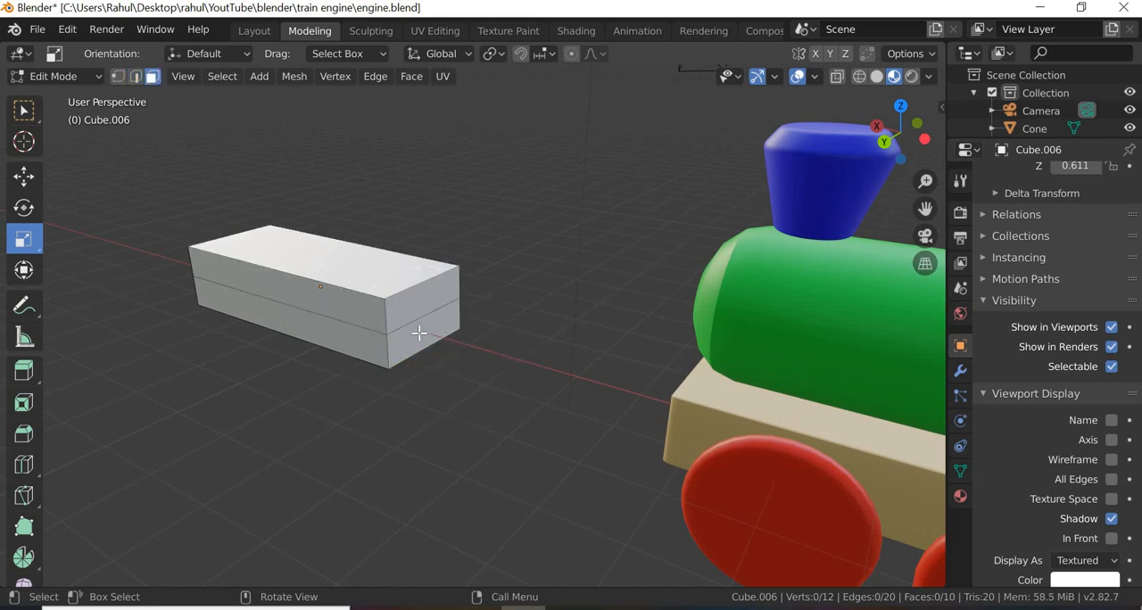
{"action": "left_click", "coordinate": [390, 355]}
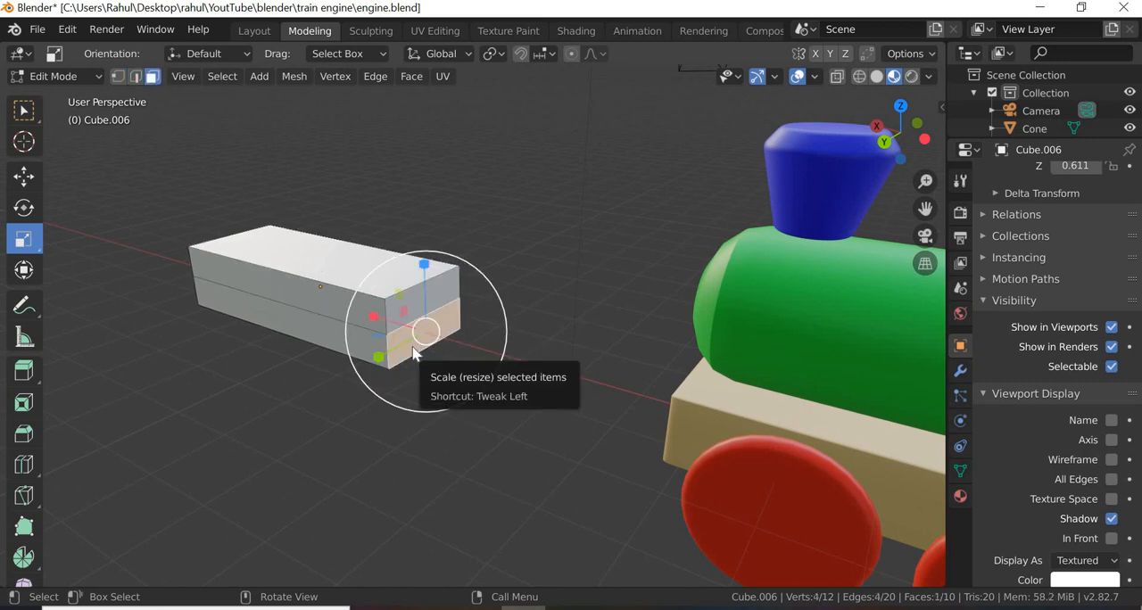
{"action": "right_click", "coordinate": [440, 356]}
{"action": "left_click", "coordinate": [366, 272]}
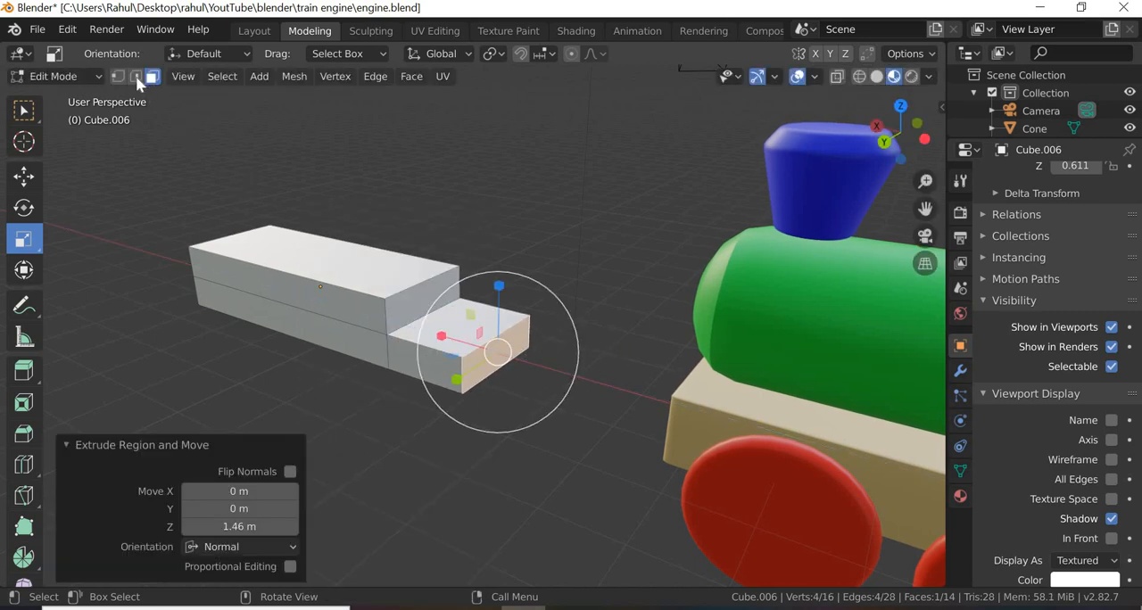
Step: Bevel the two vertical outer edges of the extruded lower section using Percent width at 38.889% to round its end
{"action": "key", "text": "2"}
{"action": "key", "text": "alt+a"}
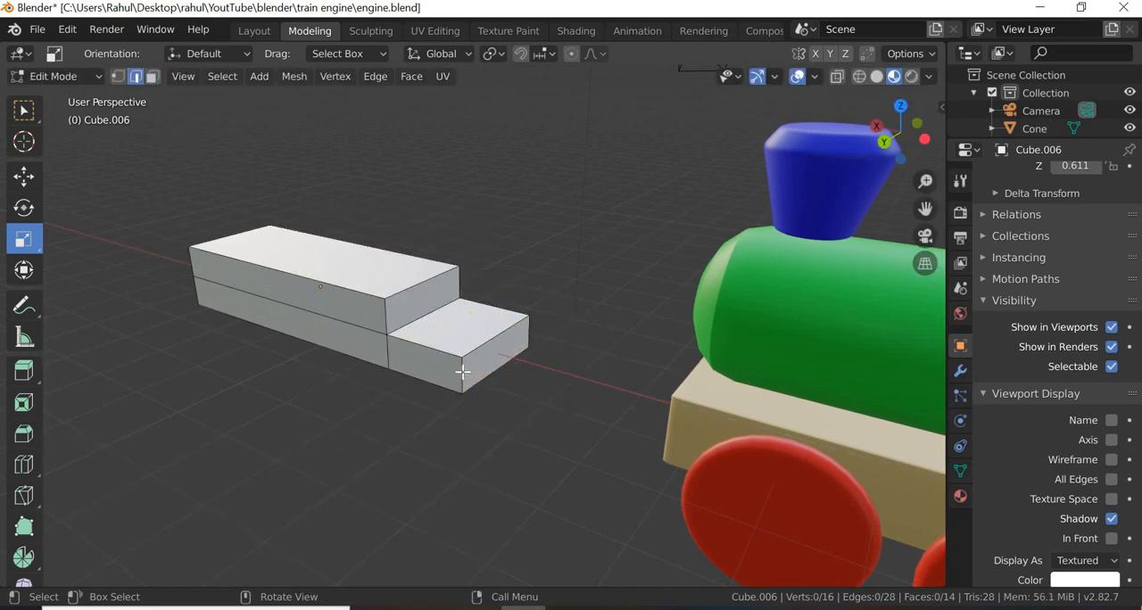
{"action": "left_click", "coordinate": [520, 499]}
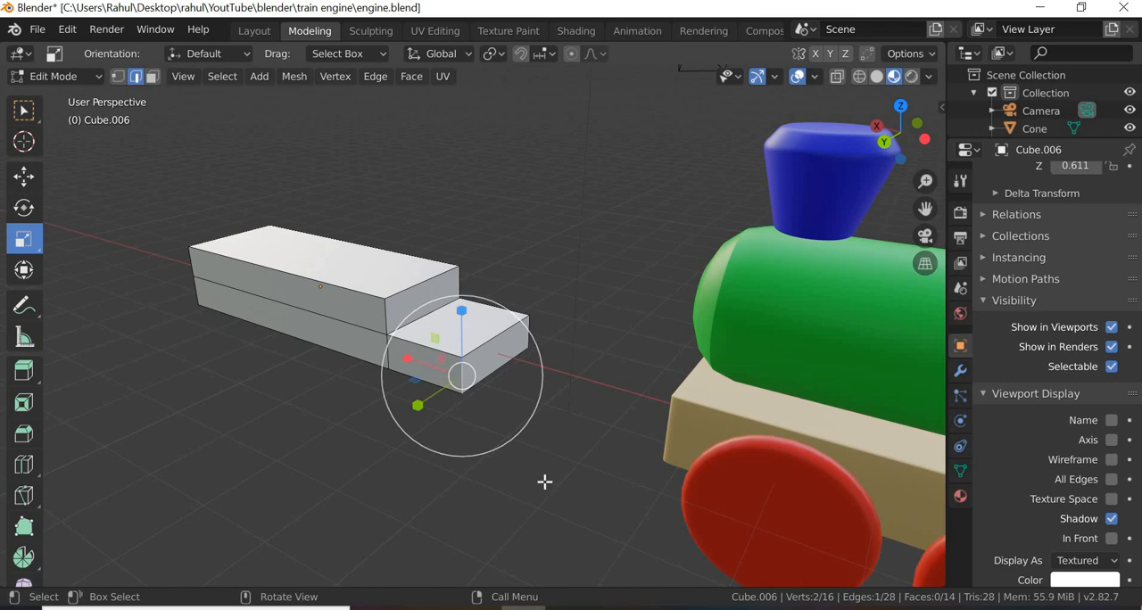
{"action": "left_click", "coordinate": [529, 333], "text": "shift"}
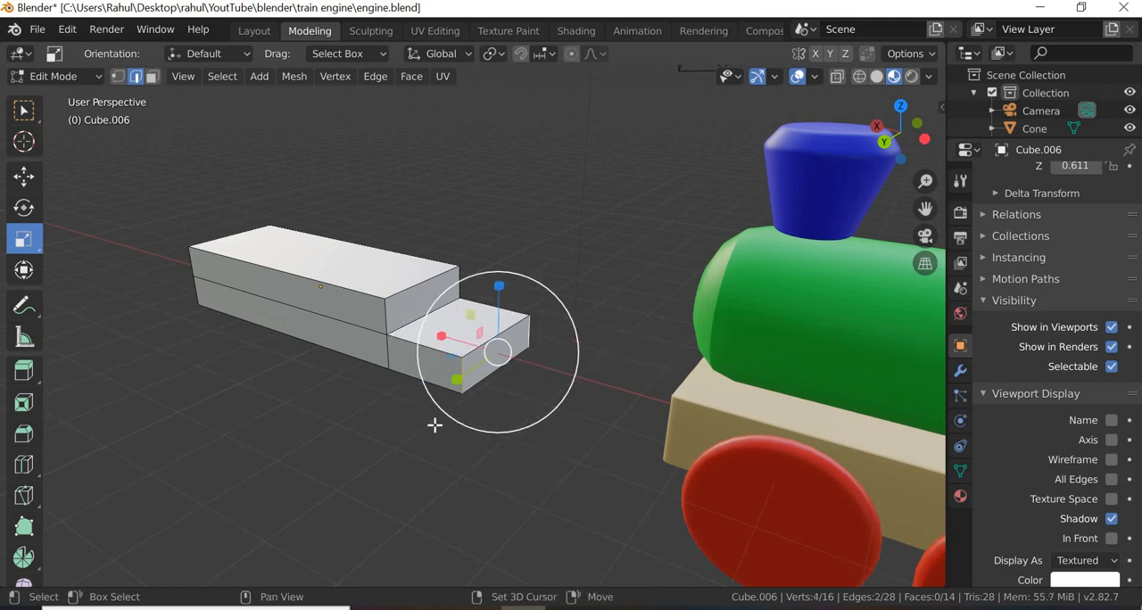
{"action": "right_click", "coordinate": [462, 384]}
{"action": "left_click", "coordinate": [419, 116]}
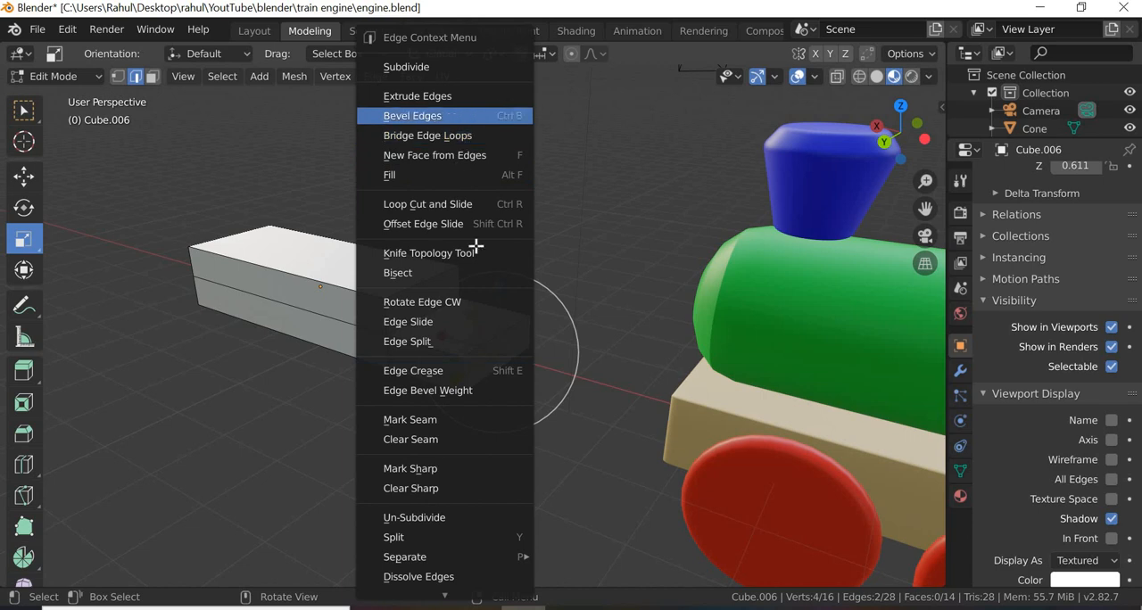
{"action": "left_click", "coordinate": [282, 344]}
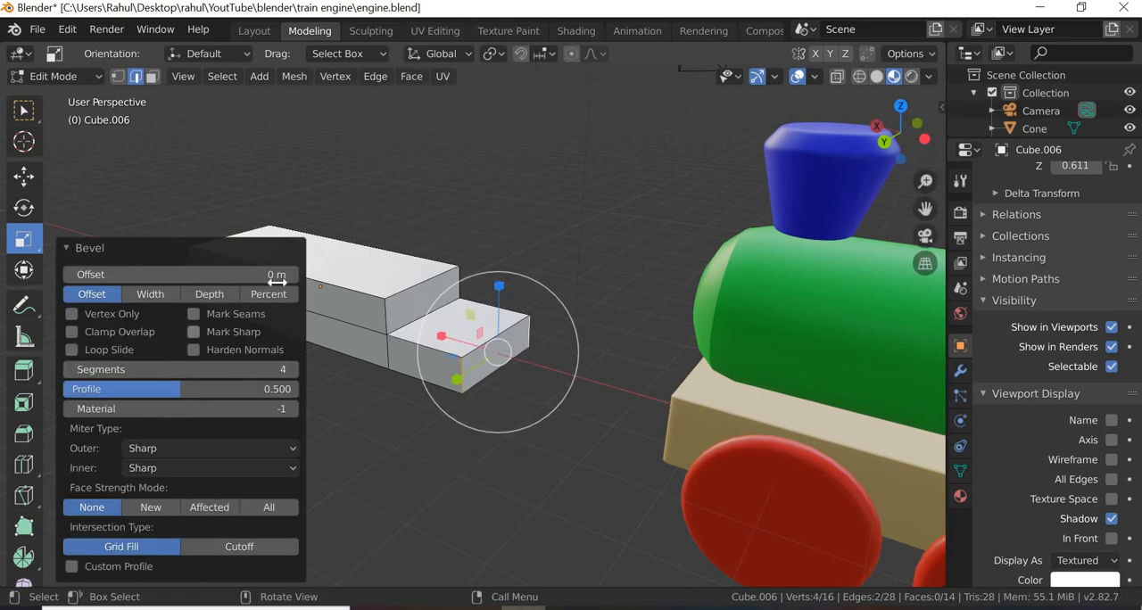
{"action": "left_click", "coordinate": [269, 295]}
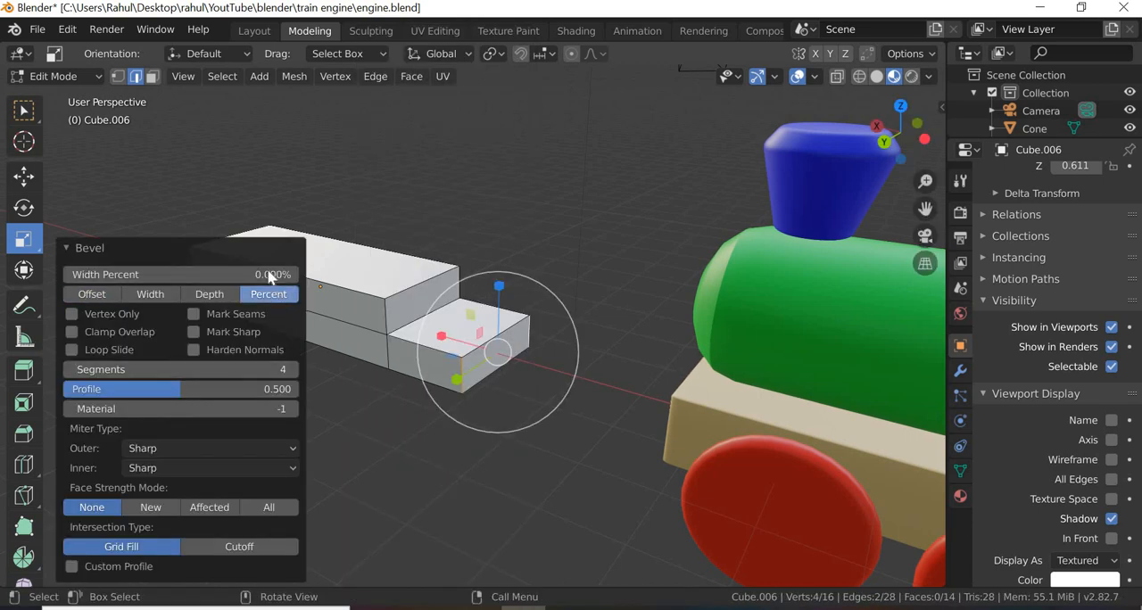
{"action": "left_click_drag", "start_coordinate": [270, 274], "coordinate": [494, 274]}
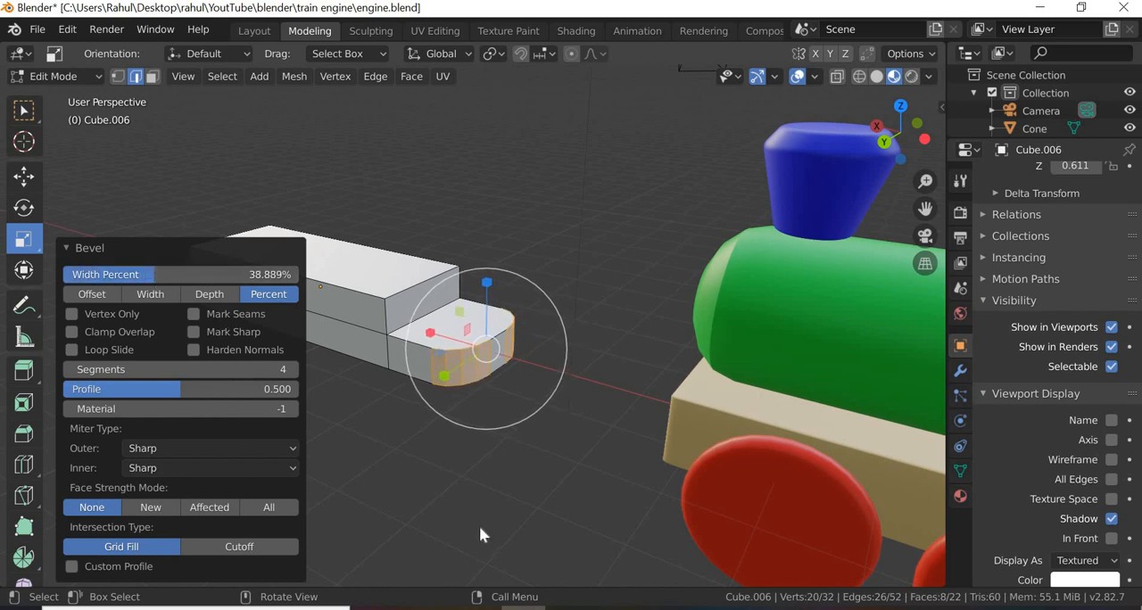
{"action": "left_click", "coordinate": [503, 450]}
Step: Show the viewport in wireframe shading for editing the box's flat end opposite the rounded section
{"action": "middle_click_drag", "start_coordinate": [527, 492], "coordinate": [525, 447]}
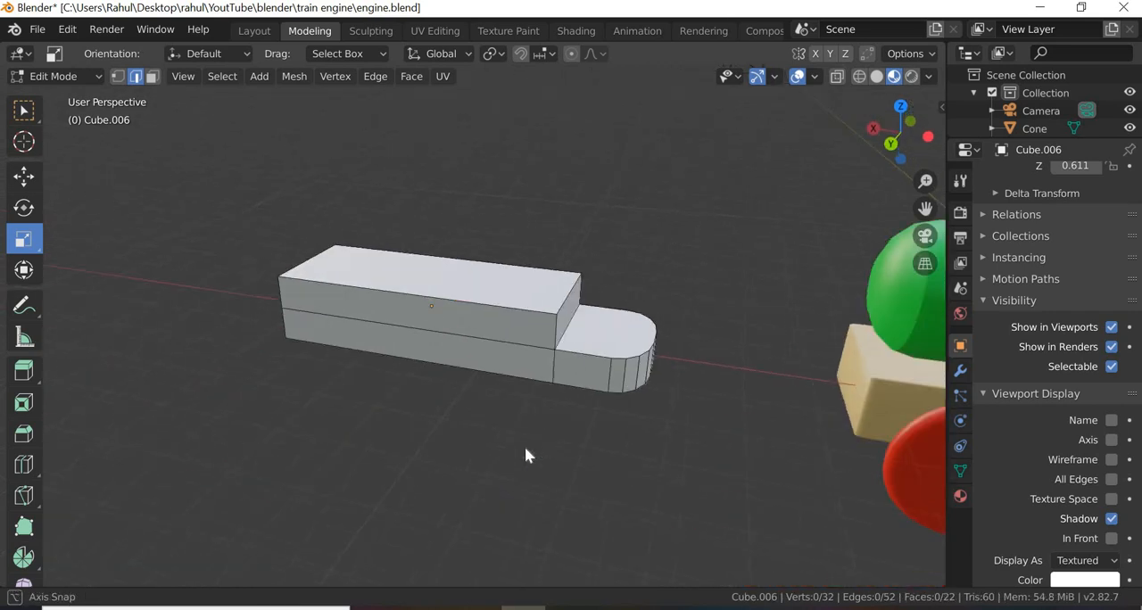
{"action": "scroll", "coordinate": [712, 453], "scroll_direction": "down", "scroll_amount": 5}
{"action": "middle_click_drag", "start_coordinate": [756, 442], "coordinate": [792, 536]}
{"action": "middle_click_drag", "start_coordinate": [438, 455], "coordinate": [472, 339]}
{"action": "scroll", "coordinate": [607, 464], "scroll_direction": "up", "scroll_amount": 3}
{"action": "scroll", "coordinate": [472, 339], "scroll_direction": "up", "scroll_amount": 2}
{"action": "middle_click_drag", "start_coordinate": [431, 372], "coordinate": [454, 255]}
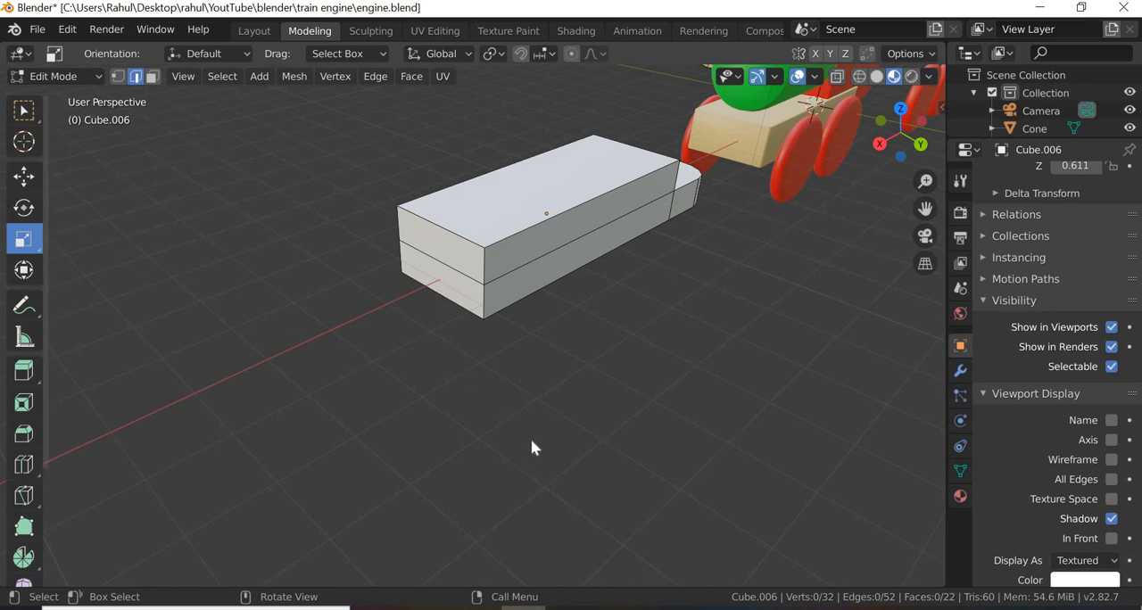
{"action": "middle_click_drag", "start_coordinate": [530, 448], "coordinate": [573, 453]}
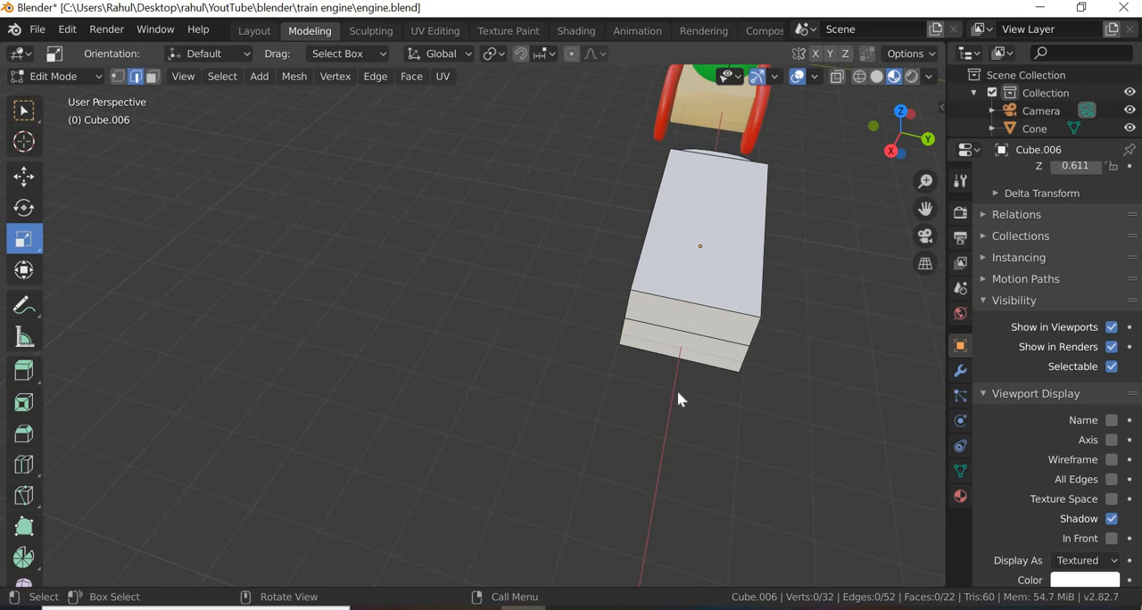
{"action": "mouse_move", "coordinate": [708, 483]}
{"action": "middle_mouse_down"}
{"action": "mouse_move", "coordinate": [691, 485]}
{"action": "mouse_move", "coordinate": [716, 482]}
{"action": "mouse_move", "coordinate": [702, 473]}
{"action": "middle_mouse_up"}
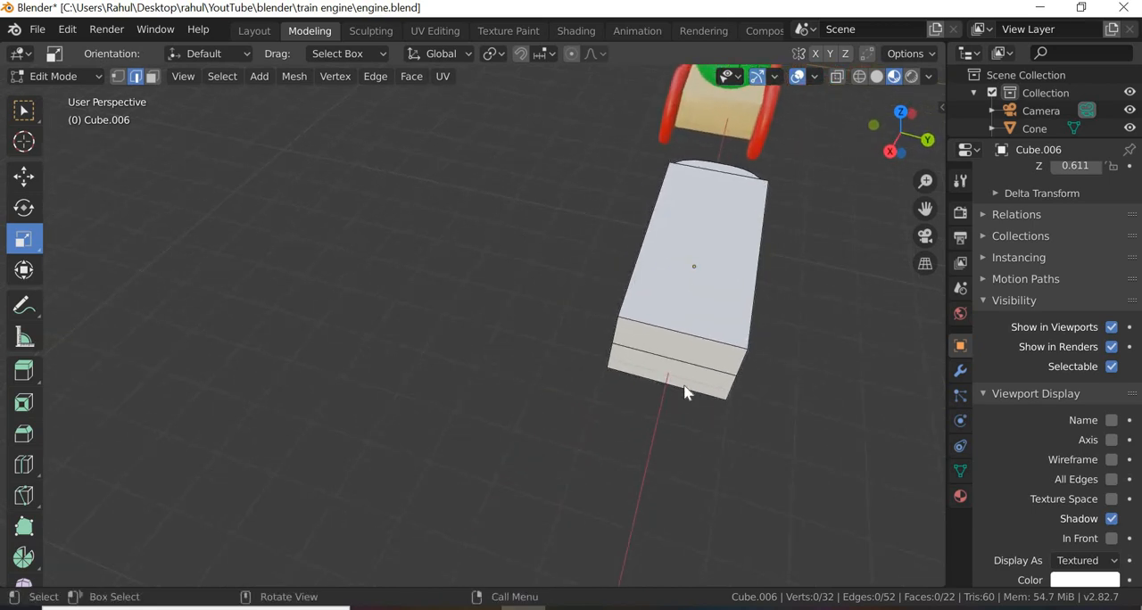
{"action": "left_click", "coordinate": [860, 77]}
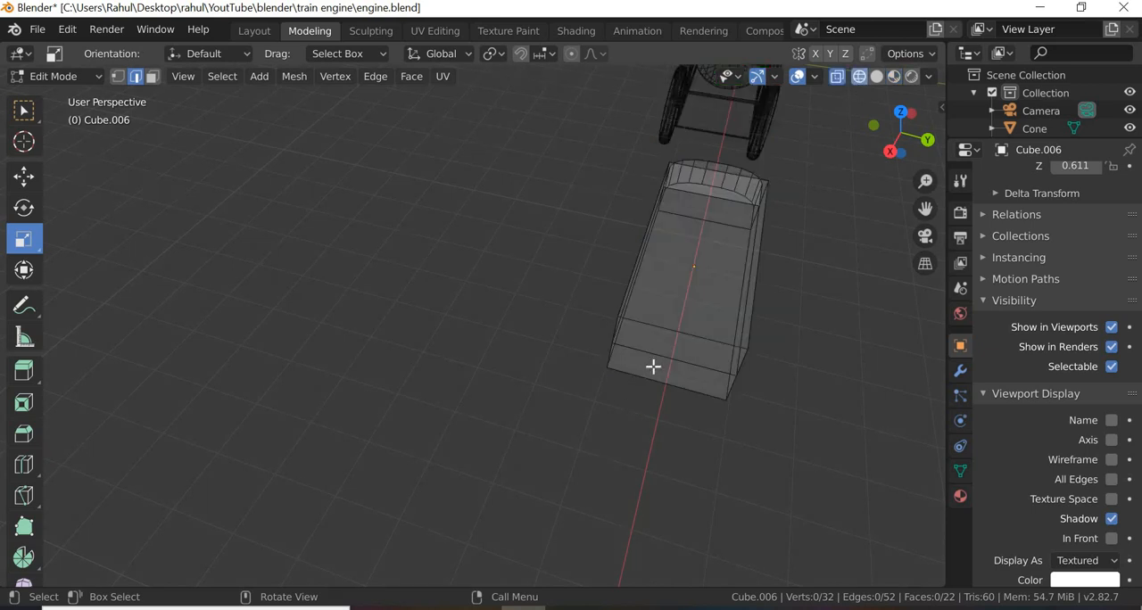
Step: Subdivide the three horizontal edges on the box's flat end with 4 cuts
{"action": "left_click_drag", "start_coordinate": [708, 313], "coordinate": [667, 410]}
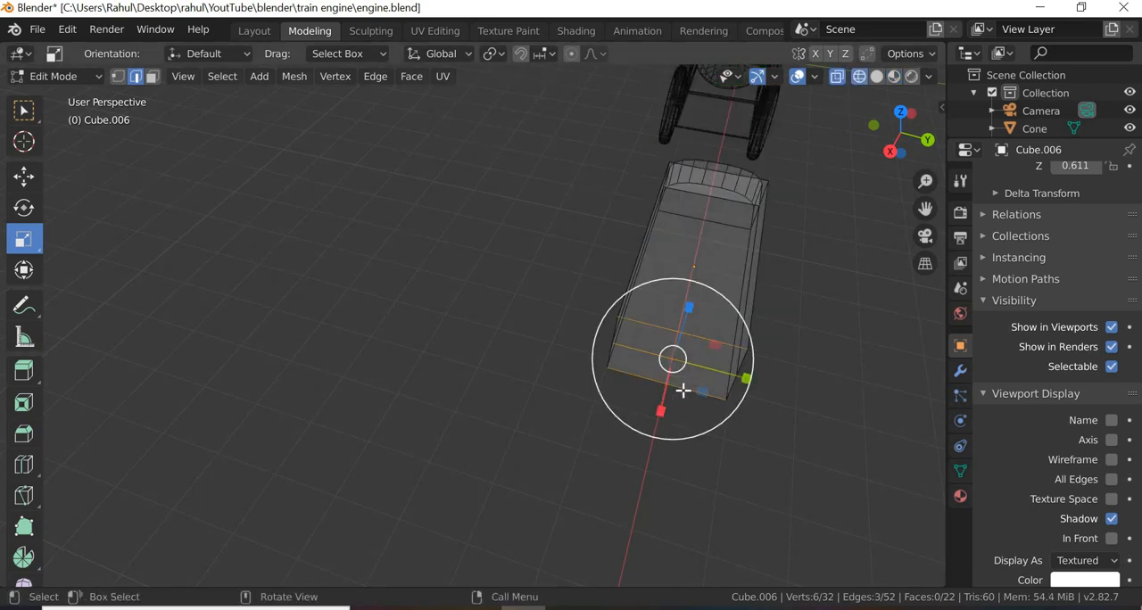
{"action": "right_click", "coordinate": [683, 389]}
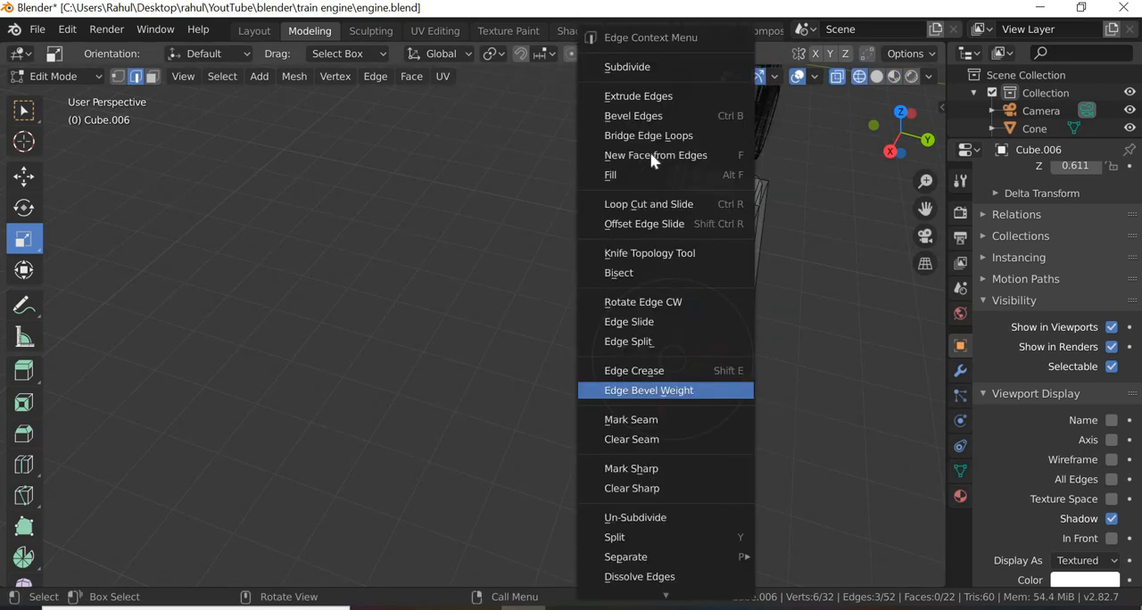
{"action": "left_click", "coordinate": [629, 67]}
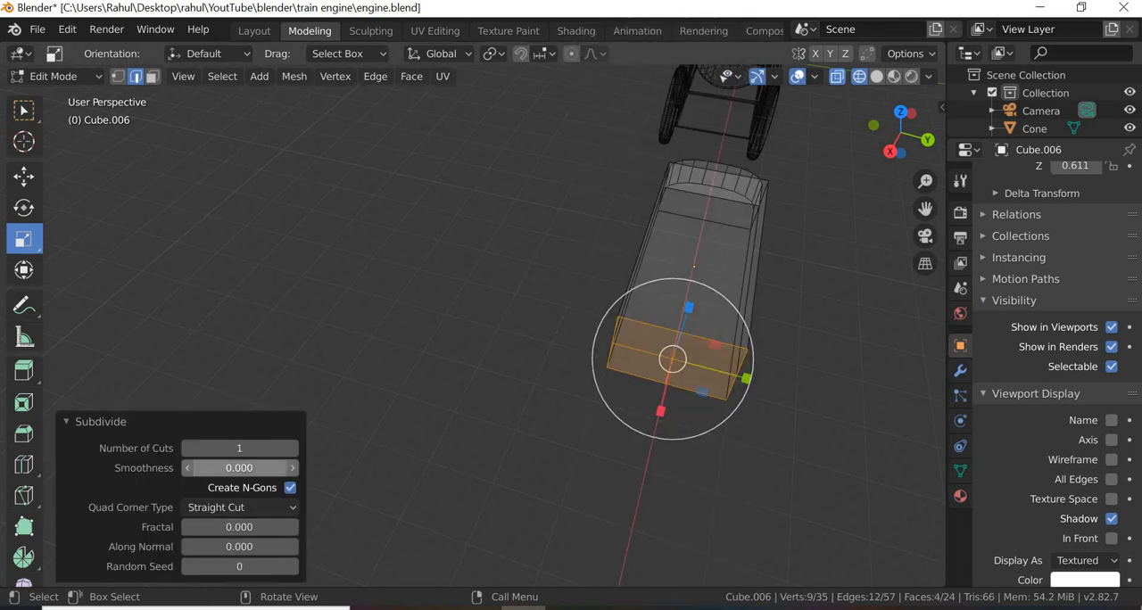
{"action": "left_click", "coordinate": [292, 448]}
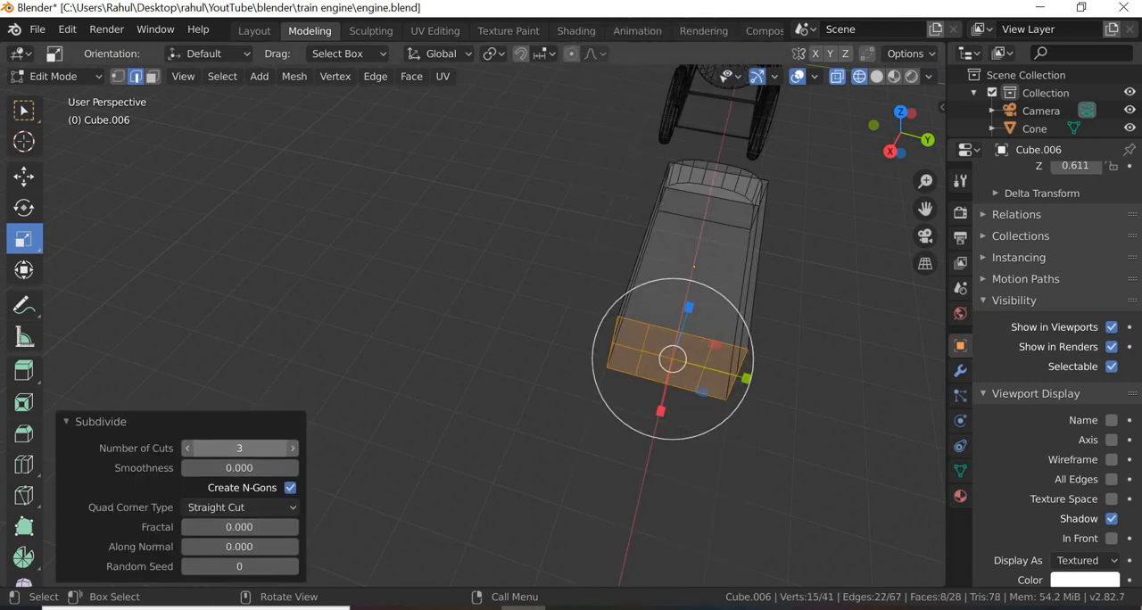
{"action": "left_click", "coordinate": [292, 448]}
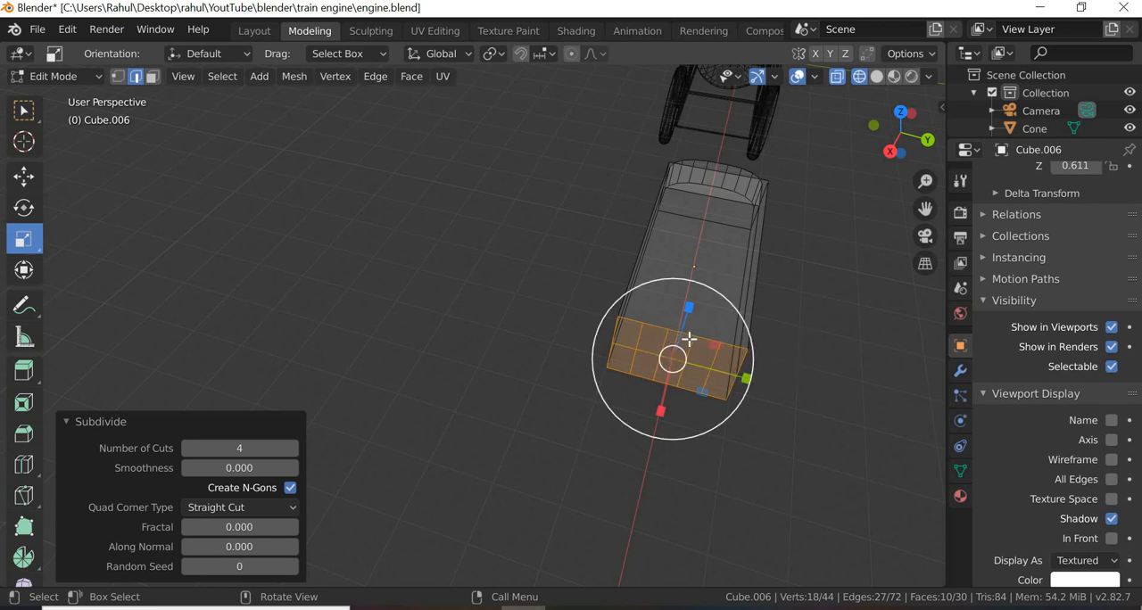
{"action": "left_click", "coordinate": [571, 531]}
Step: Switch to vertex selection and inspect the subdivided box in the left and top orthographic views
{"action": "middle_click_drag", "start_coordinate": [571, 531], "coordinate": [541, 516]}
{"action": "middle_click_drag", "start_coordinate": [181, 109], "coordinate": [180, 109]}
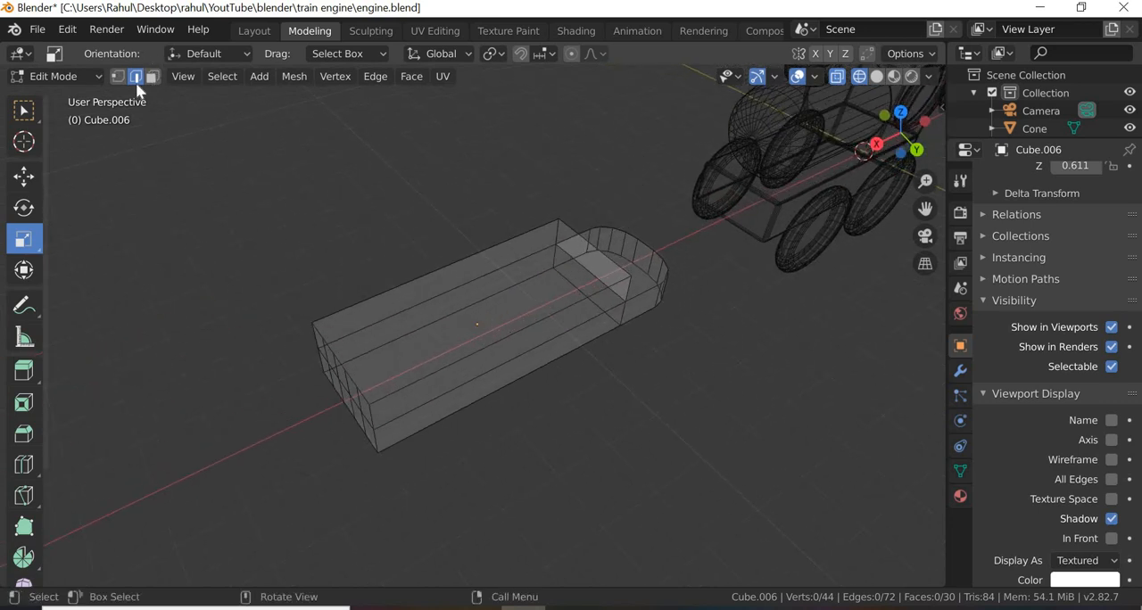
{"action": "left_click", "coordinate": [119, 77]}
{"action": "middle_click_drag", "start_coordinate": [566, 423], "coordinate": [592, 500]}
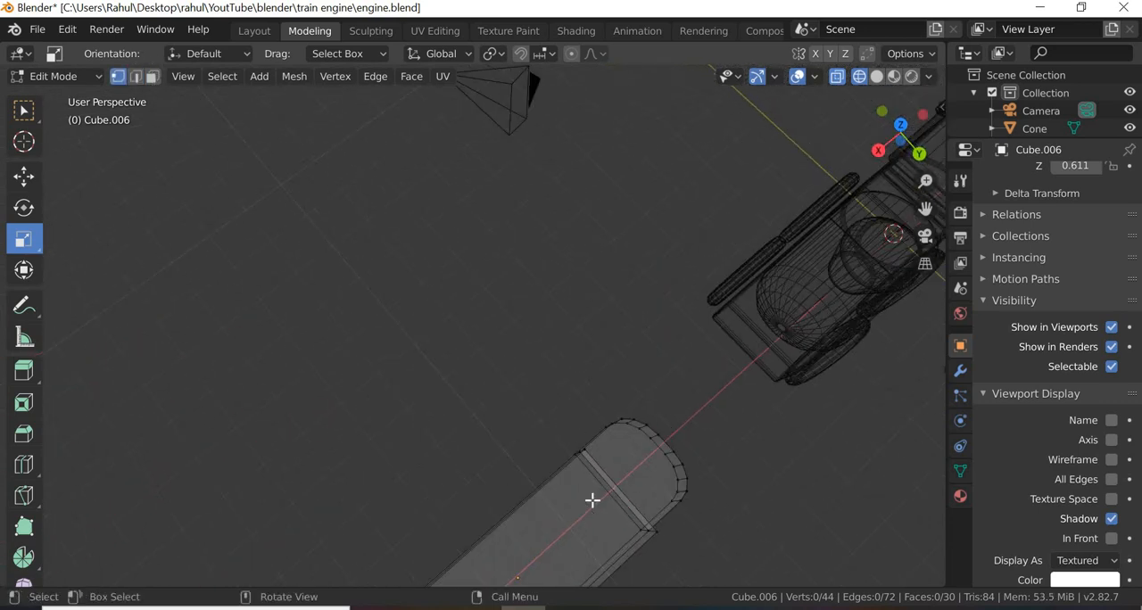
{"action": "middle_click_drag", "start_coordinate": [592, 303], "coordinate": [421, 446], "text": "shift"}
{"action": "middle_click_drag", "start_coordinate": [489, 469], "coordinate": [405, 458], "text": "shift"}
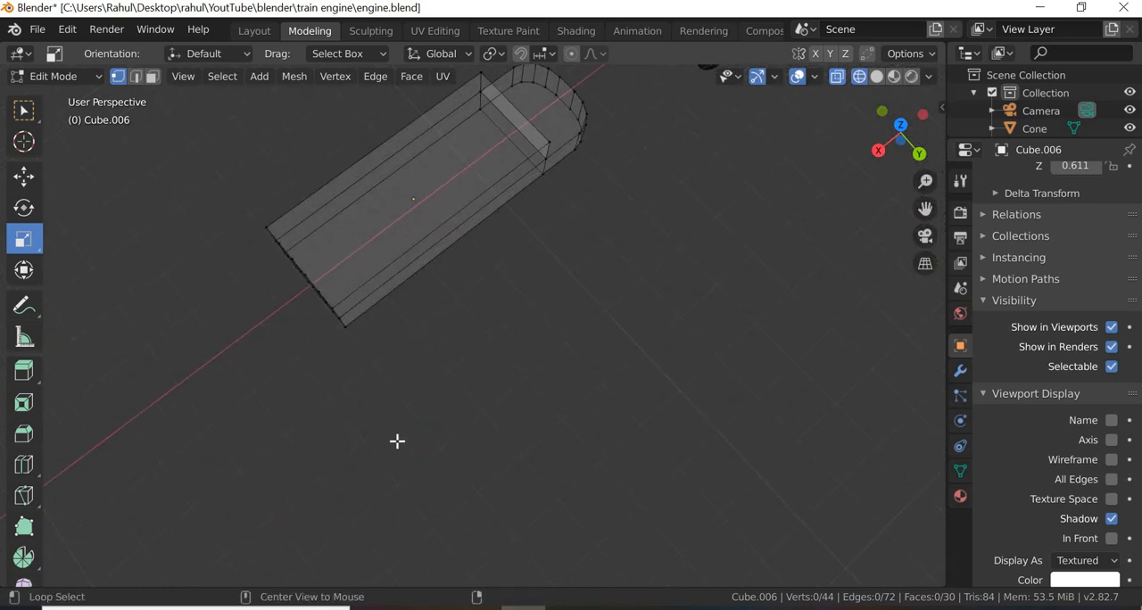
{"action": "key", "text": "ctrl+KP_3"}
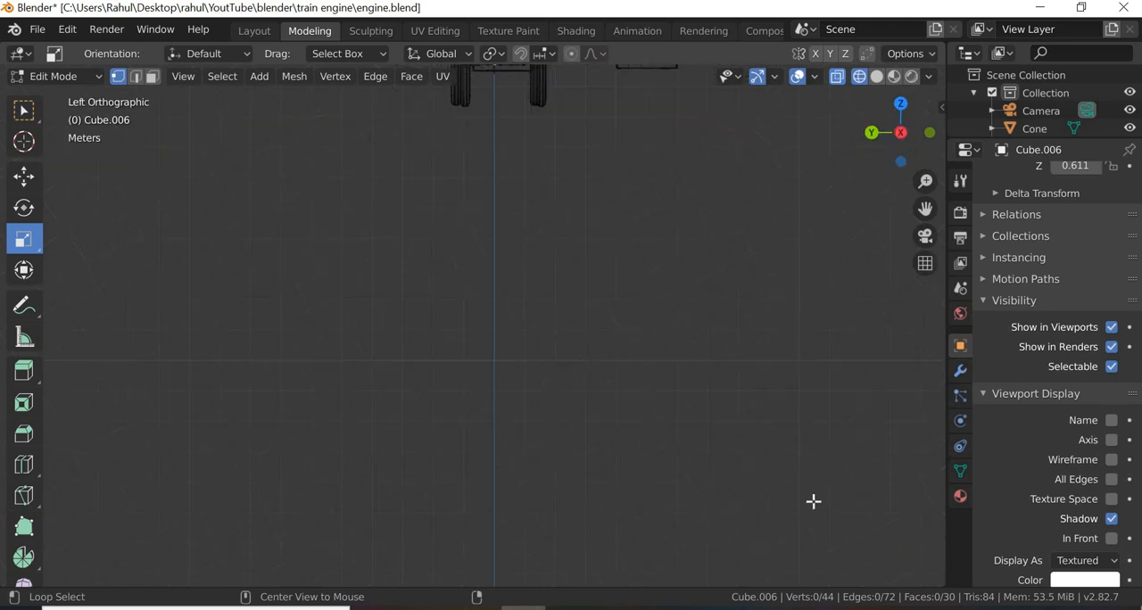
{"action": "scroll", "coordinate": [474, 152], "scroll_direction": "down", "scroll_amount": 2}
{"action": "middle_click_drag", "start_coordinate": [511, 209], "coordinate": [599, 510], "text": "shift"}
{"action": "scroll", "coordinate": [597, 485], "scroll_direction": "up", "scroll_amount": 3}
{"action": "scroll", "coordinate": [598, 485], "scroll_direction": "up", "scroll_amount": 3}
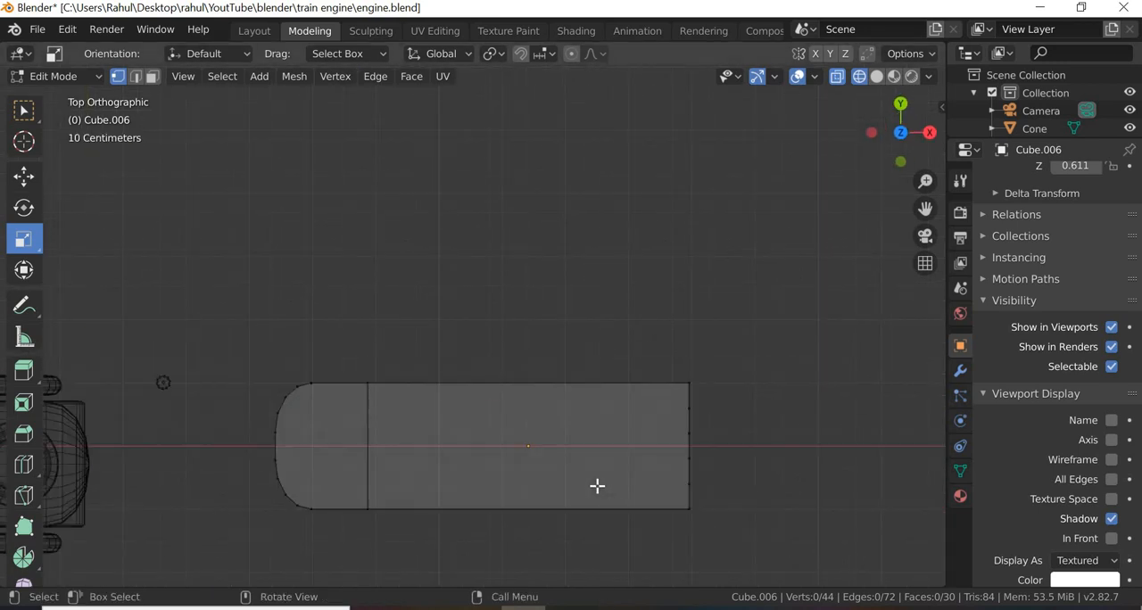
{"action": "middle_click_drag", "start_coordinate": [691, 548], "coordinate": [528, 448], "text": "shift"}
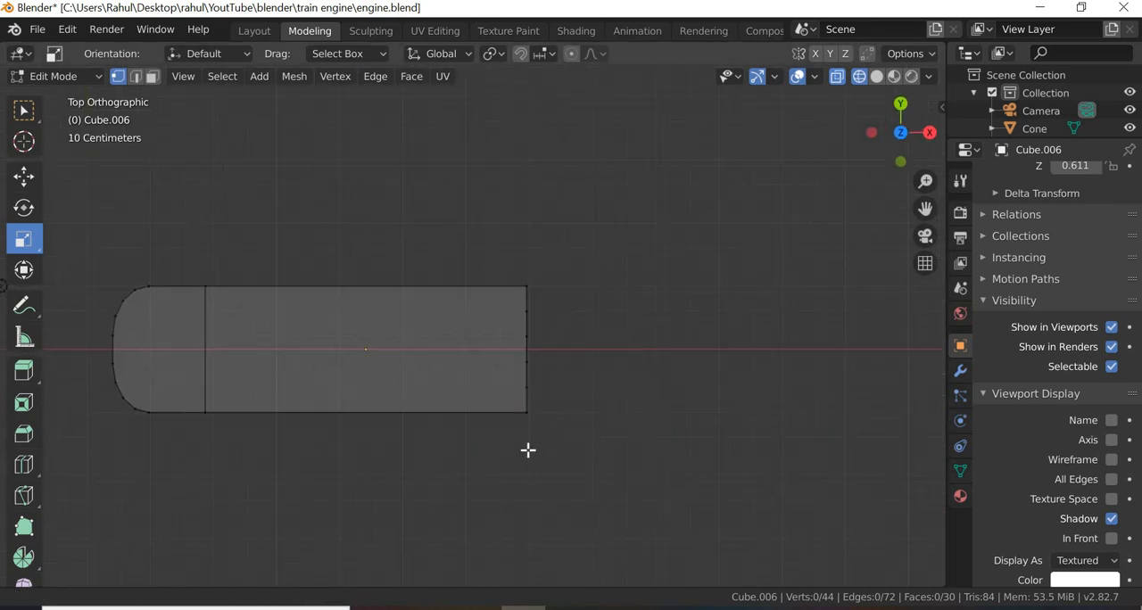
{"action": "scroll", "coordinate": [622, 296], "scroll_direction": "up", "scroll_amount": 2}
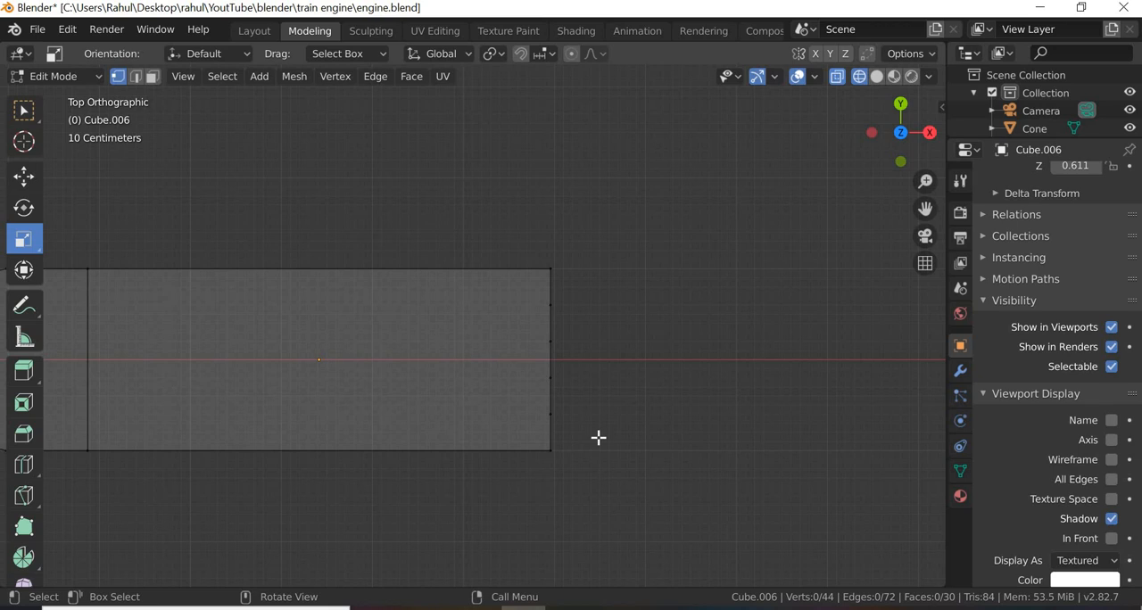
Step: Examine the box's outline and end vertices in the bottom, right, top and back orthographic views
{"action": "left_click_drag", "start_coordinate": [902, 133], "coordinate": [901, 138]}
{"action": "left_click", "coordinate": [901, 138]}
{"action": "scroll", "coordinate": [588, 325], "scroll_direction": "down", "scroll_amount": 4}
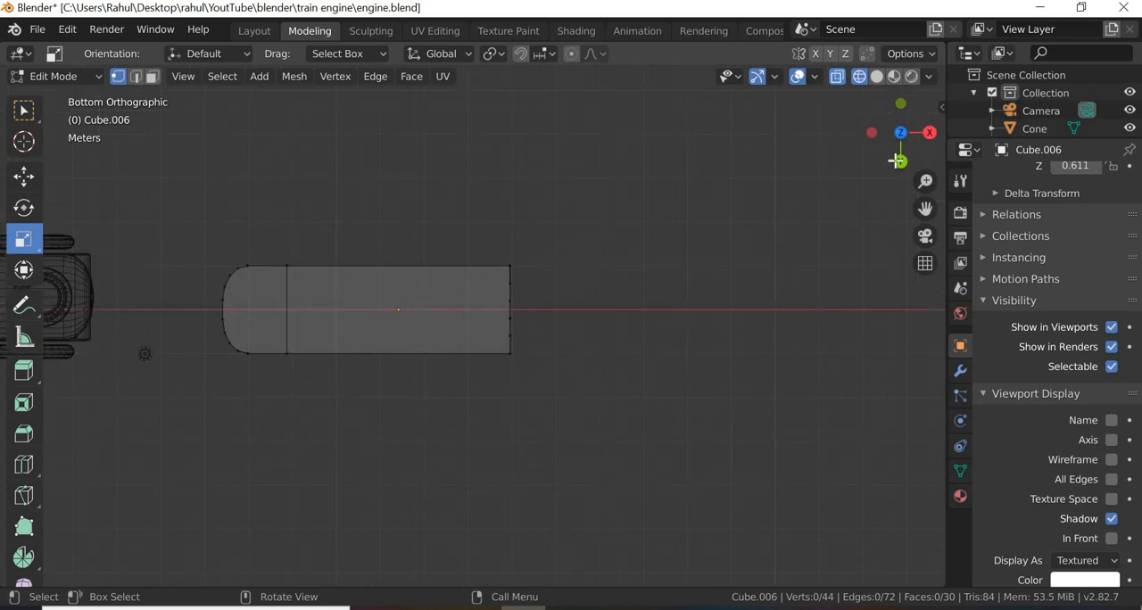
{"action": "left_click", "coordinate": [931, 132]}
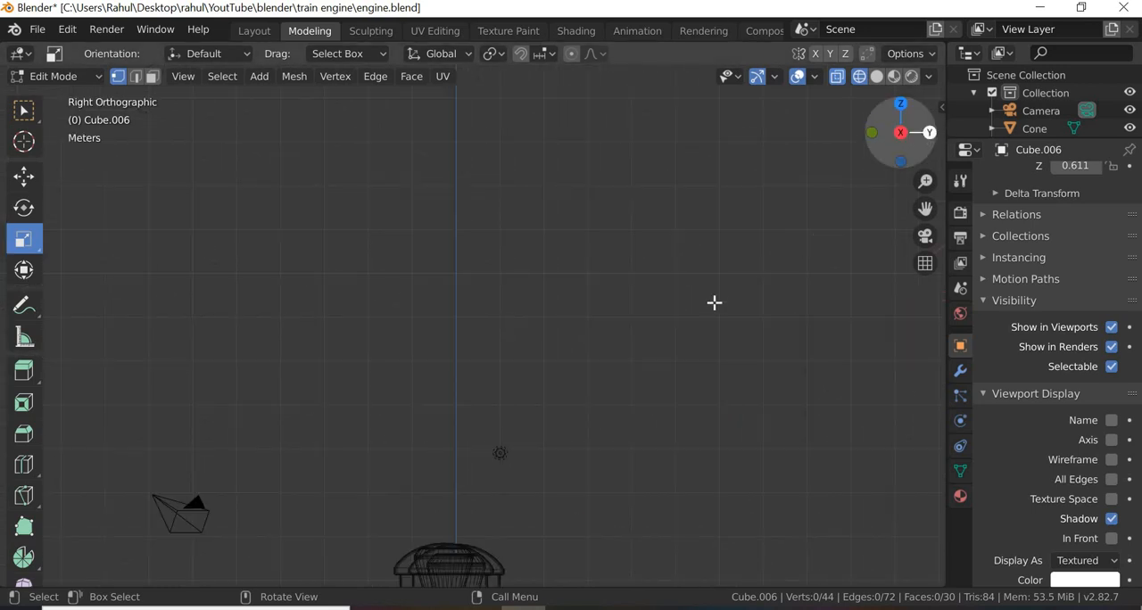
{"action": "left_click", "coordinate": [901, 103]}
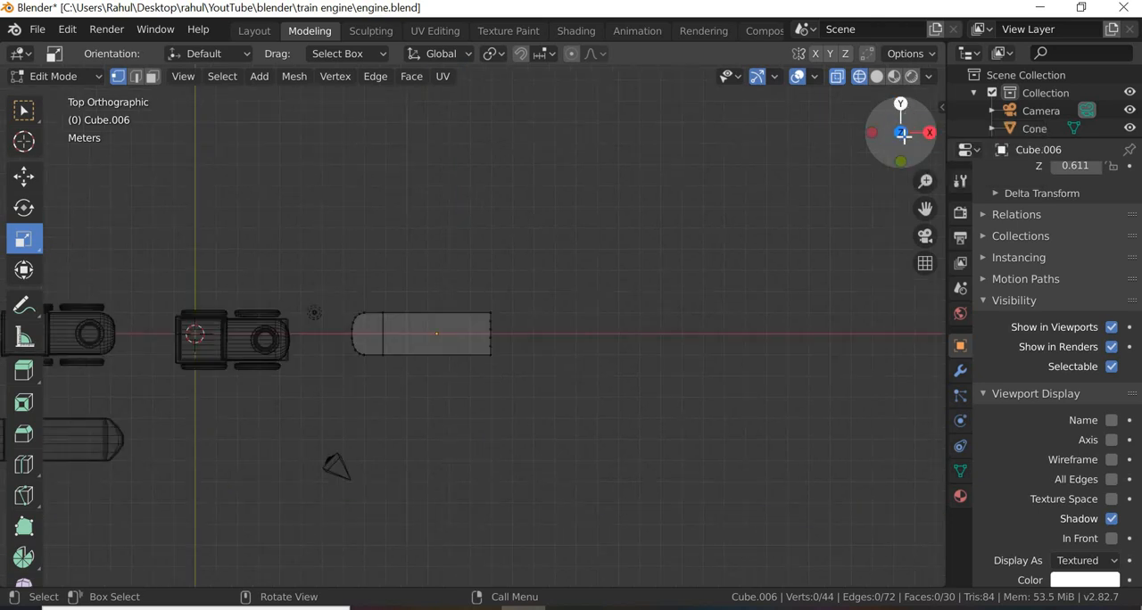
{"action": "left_click", "coordinate": [902, 133]}
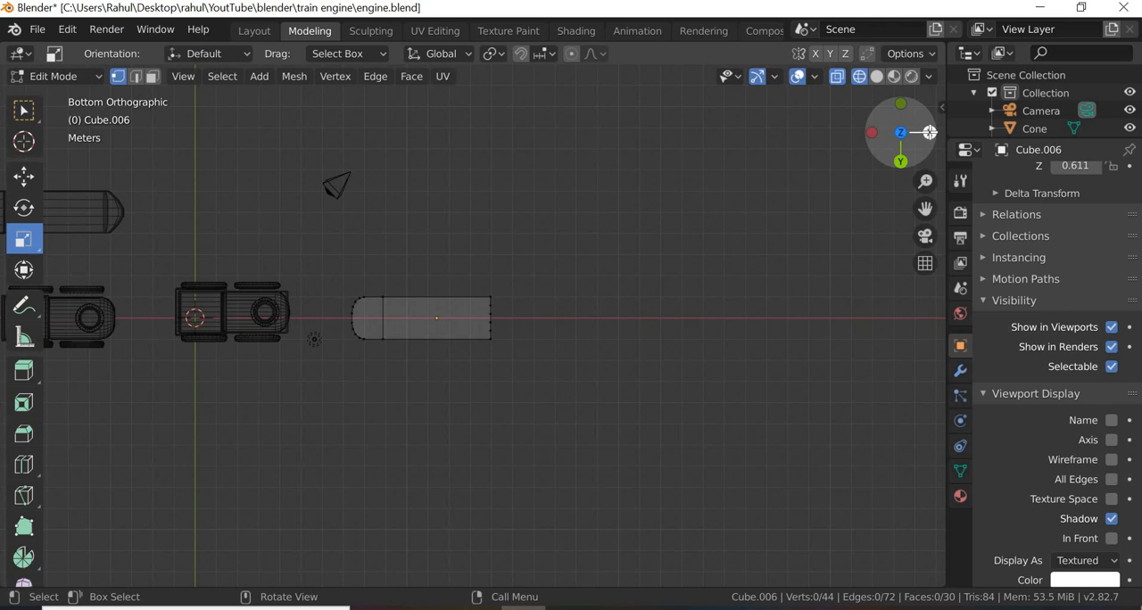
{"action": "left_click", "coordinate": [930, 133]}
{"action": "middle_click_drag", "start_coordinate": [492, 528], "coordinate": [456, 526], "text": "alt"}
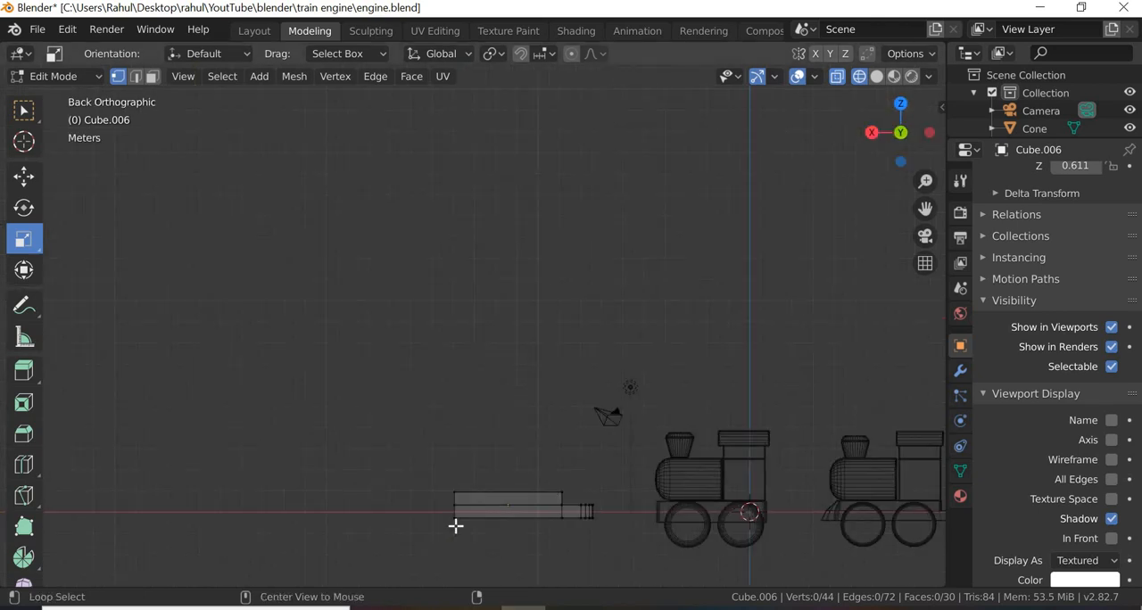
{"action": "scroll", "coordinate": [537, 534], "scroll_direction": "up", "scroll_amount": 4}
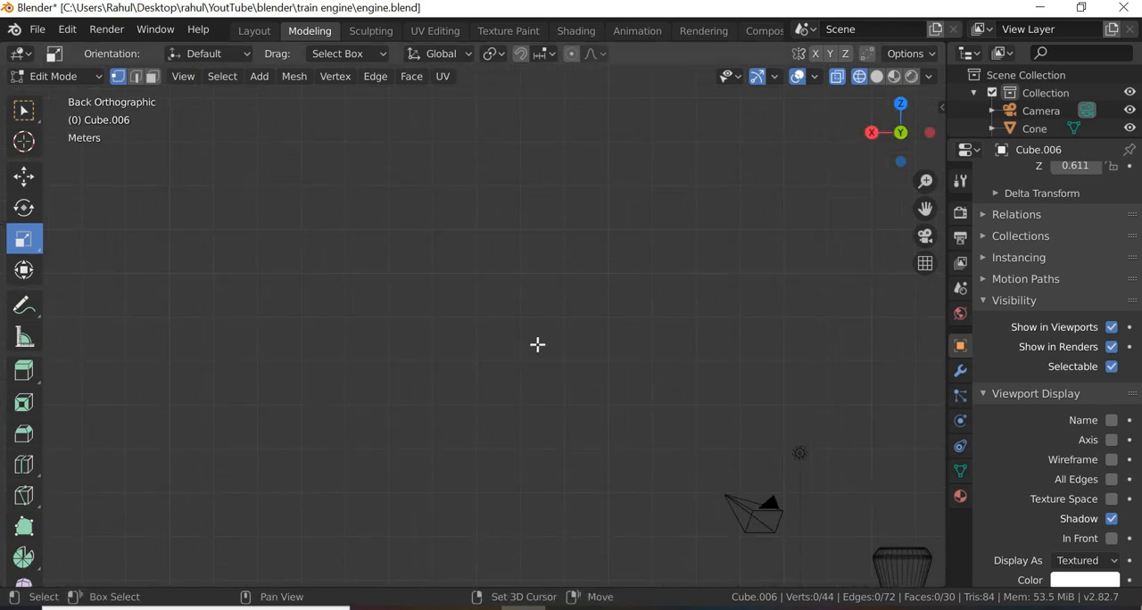
{"action": "scroll", "coordinate": [538, 342], "scroll_direction": "down", "scroll_amount": 8, "text": "shift"}
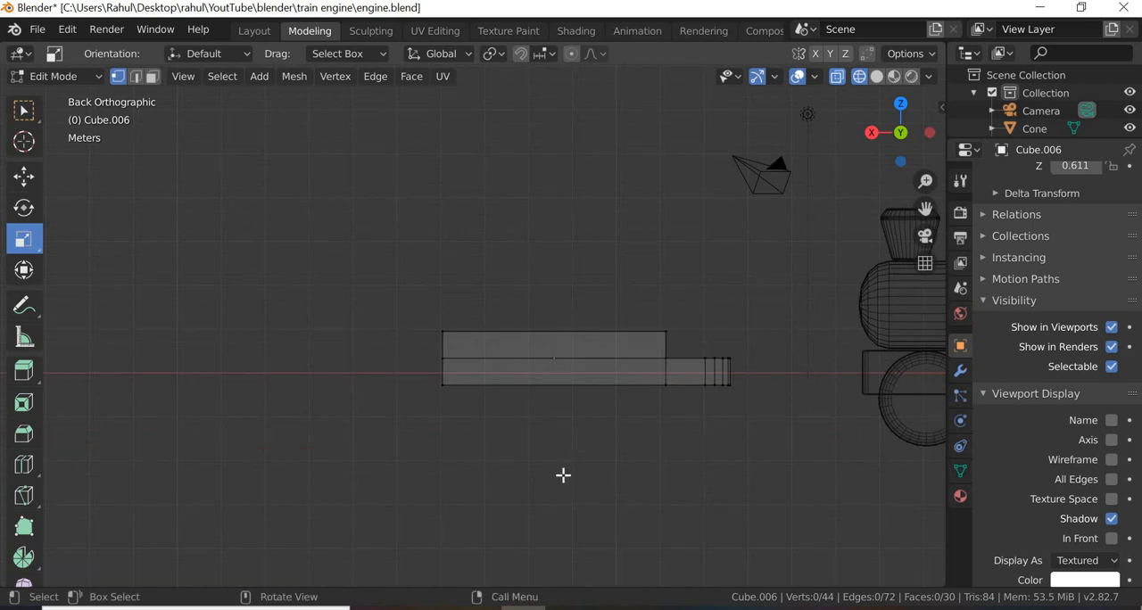
{"action": "middle_click_drag", "start_coordinate": [577, 454], "coordinate": [546, 435]}
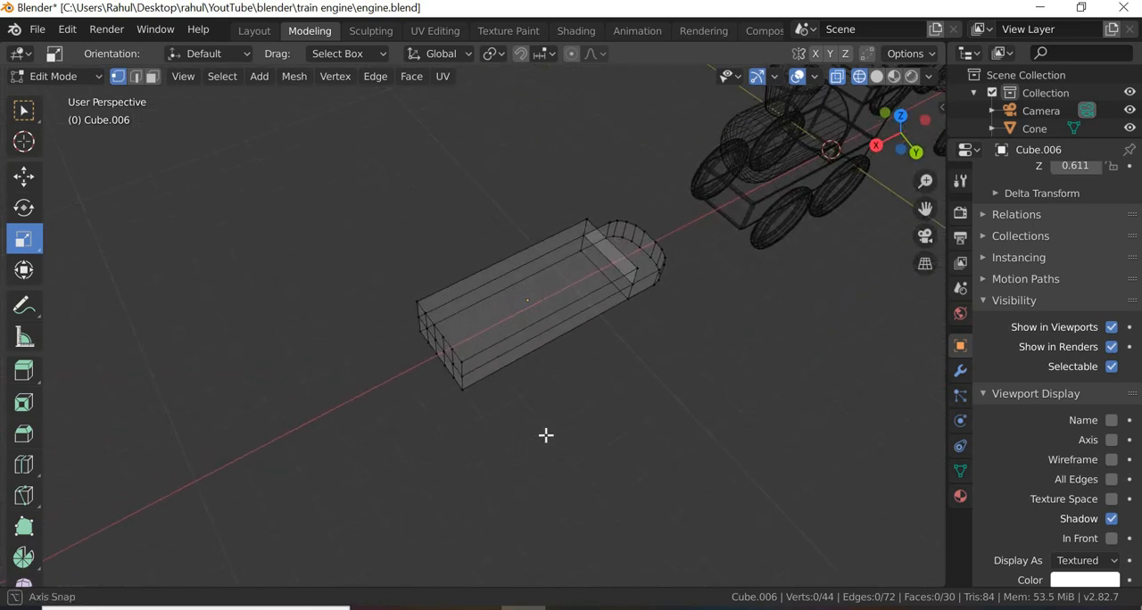
Step: Select the three central lower faces of the block's subdivided flat end and move them outward along X
{"action": "scroll", "coordinate": [545, 435], "scroll_direction": "up", "scroll_amount": 2}
{"action": "middle_click_drag", "start_coordinate": [547, 488], "coordinate": [479, 446]}
{"action": "key", "text": "3"}
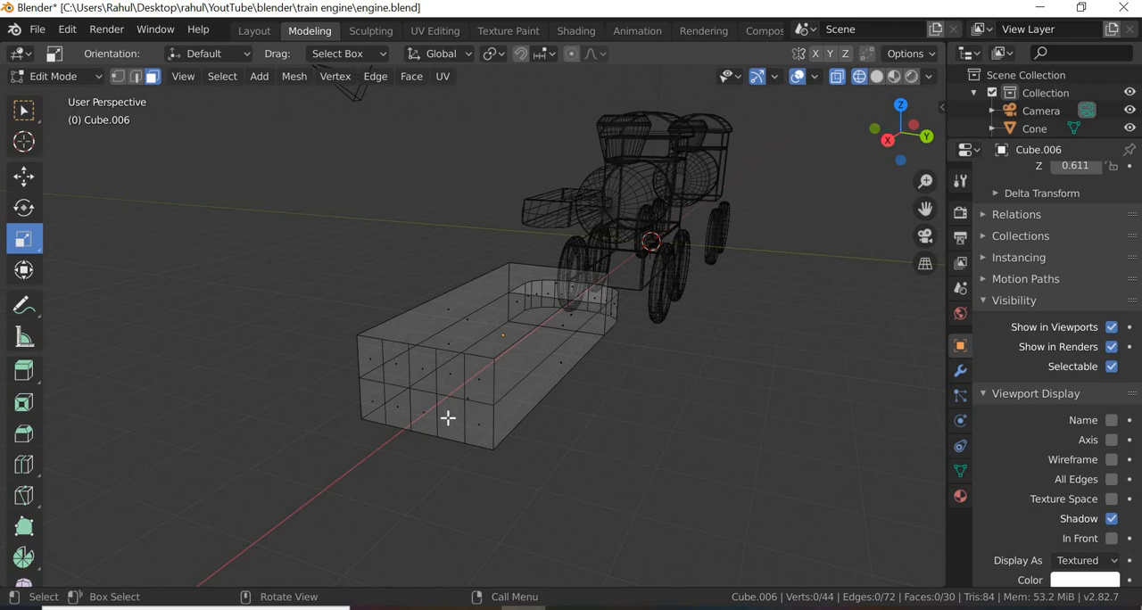
{"action": "key", "text": "ctrl+z"}
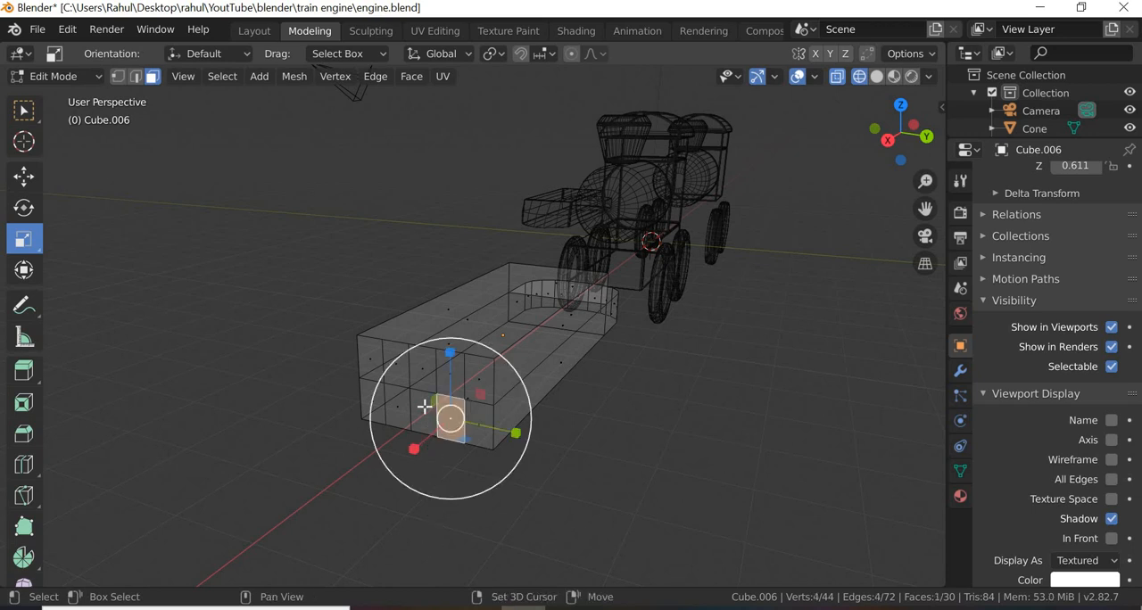
{"action": "left_click", "coordinate": [397, 411], "text": "shift"}
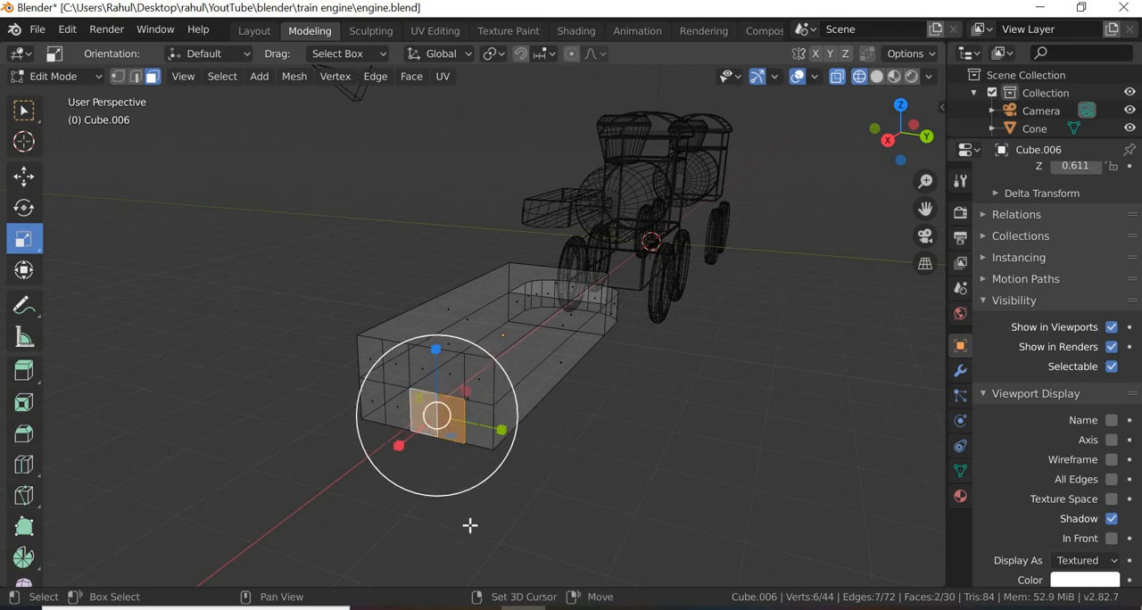
{"action": "left_click", "coordinate": [397, 409], "text": "shift"}
{"action": "left_click", "coordinate": [26, 179]}
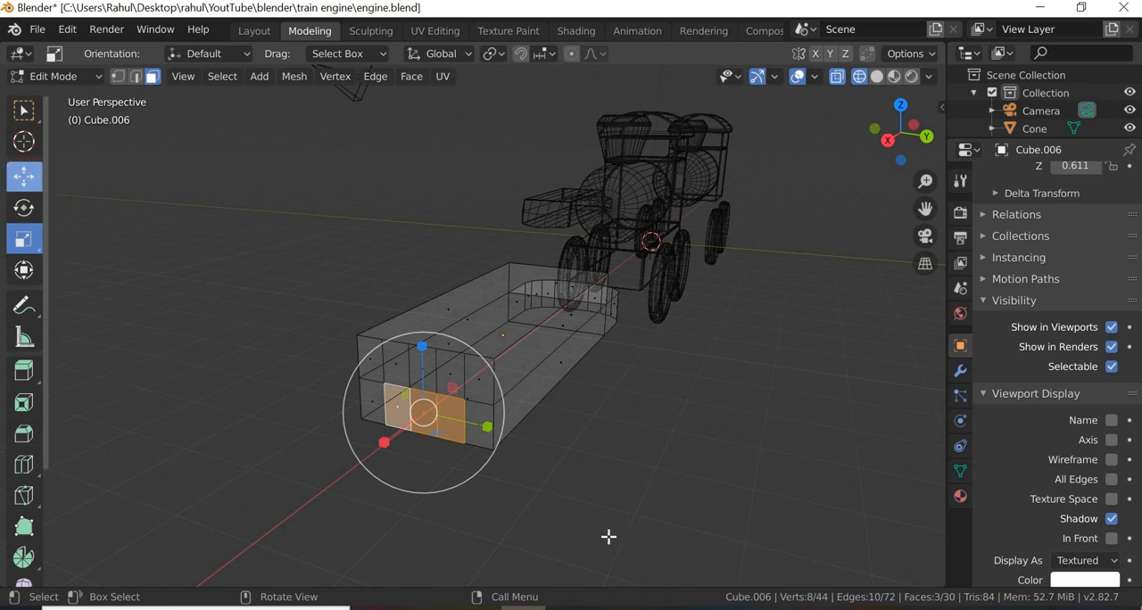
{"action": "middle_click_drag", "start_coordinate": [526, 528], "coordinate": [357, 426]}
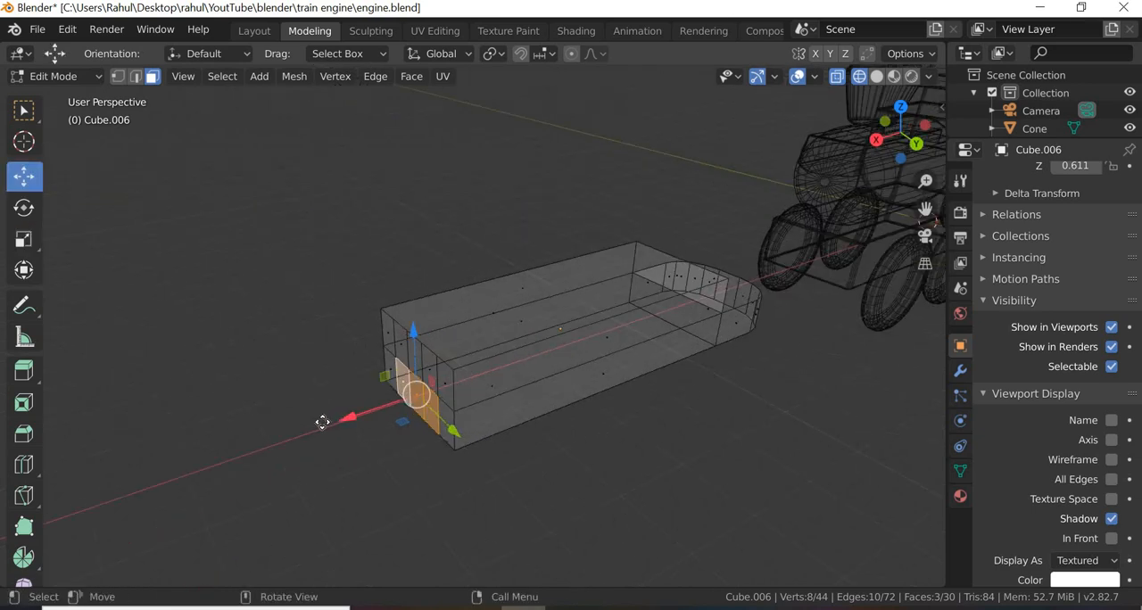
{"action": "left_click_drag", "start_coordinate": [322, 423], "coordinate": [400, 446]}
{"action": "key", "text": "alt+a"}
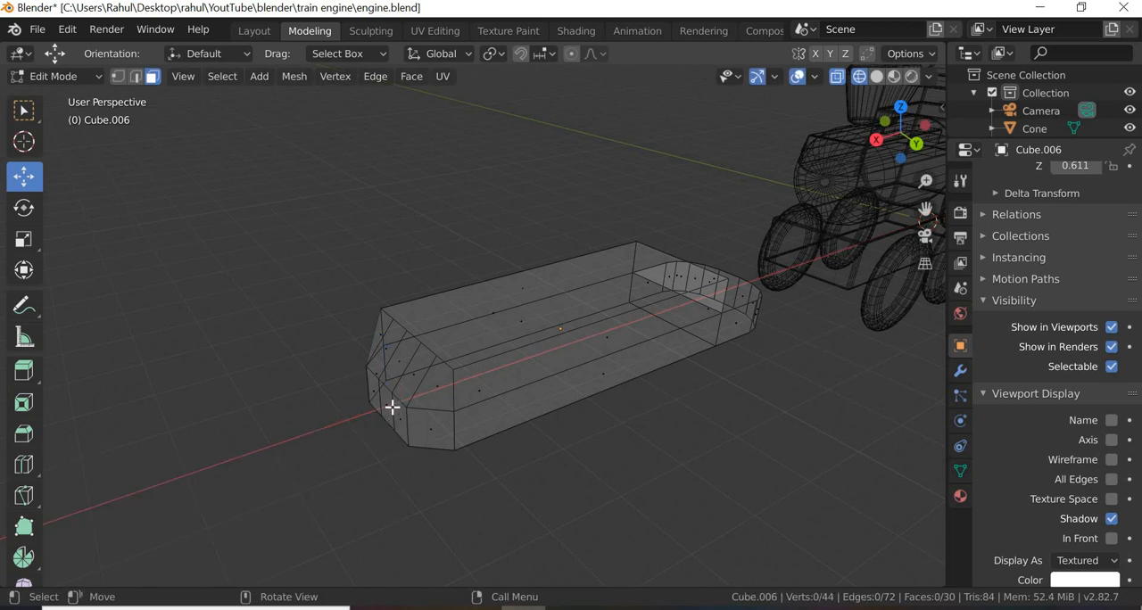
Step: Move the middle lower face of the tapered end slightly farther outward along X
{"action": "left_click", "coordinate": [373, 455]}
{"action": "left_click_drag", "start_coordinate": [312, 427], "coordinate": [310, 427]}
{"action": "key", "text": "alt+a"}
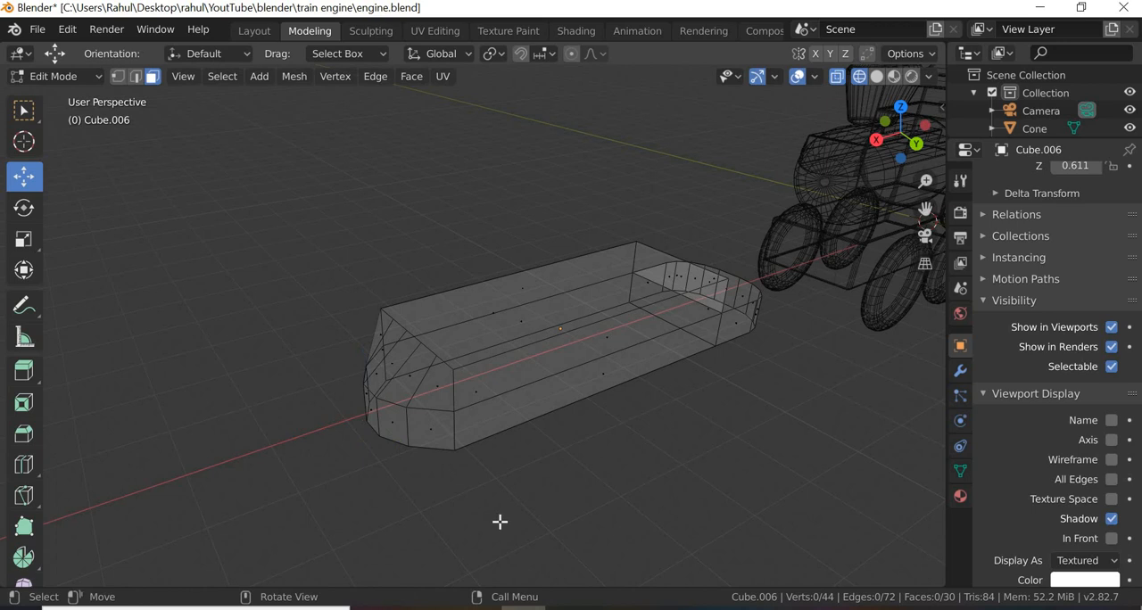
Step: Switch to edge selection and move the middle lower face's upper edge by -0.119 m along X
{"action": "middle_click_drag", "start_coordinate": [498, 528], "coordinate": [216, 92]}
{"action": "left_click", "coordinate": [139, 77]}
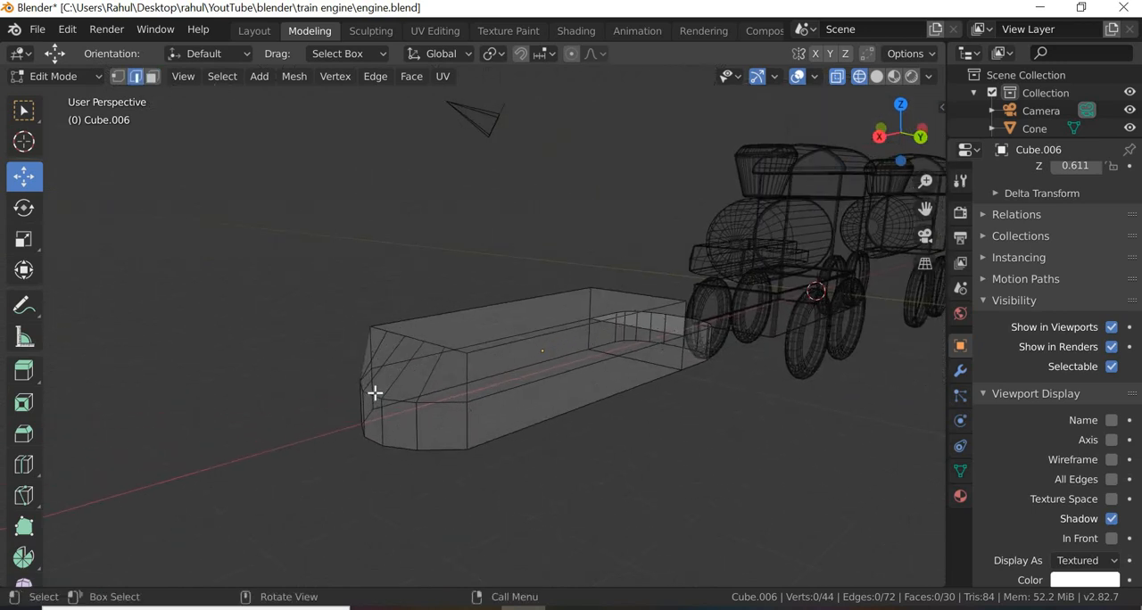
{"action": "left_click", "coordinate": [388, 407]}
{"action": "left_click_drag", "start_coordinate": [320, 402], "coordinate": [320, 403]}
{"action": "key", "text": "ctrl+z"}
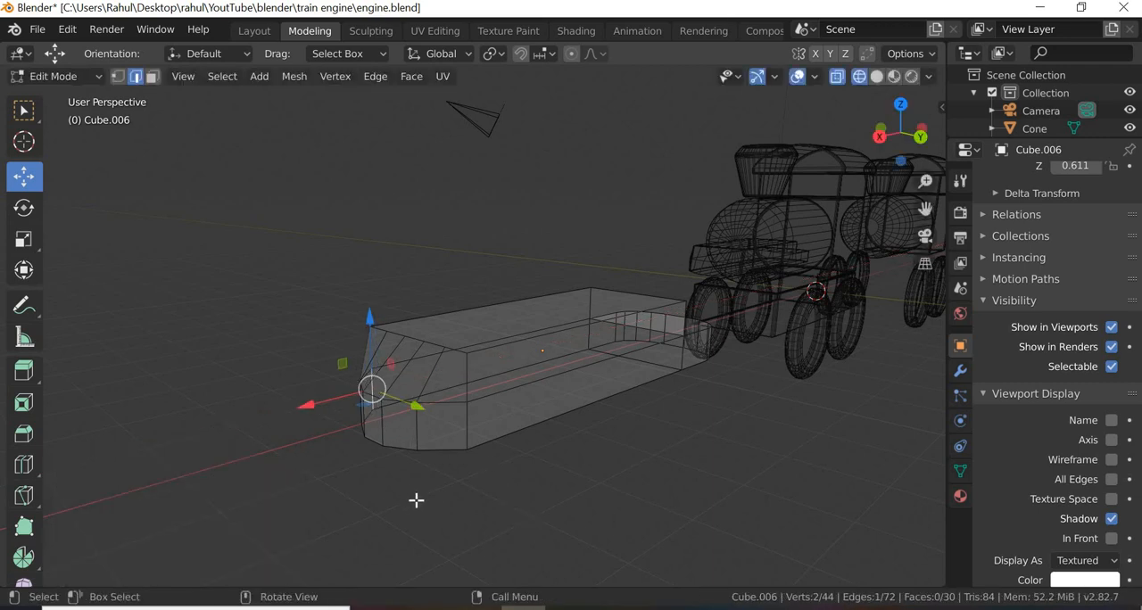
{"action": "middle_click_drag", "start_coordinate": [444, 518], "coordinate": [359, 479]}
{"action": "left_click", "coordinate": [396, 408]}
{"action": "key", "text": "ctrl+z"}
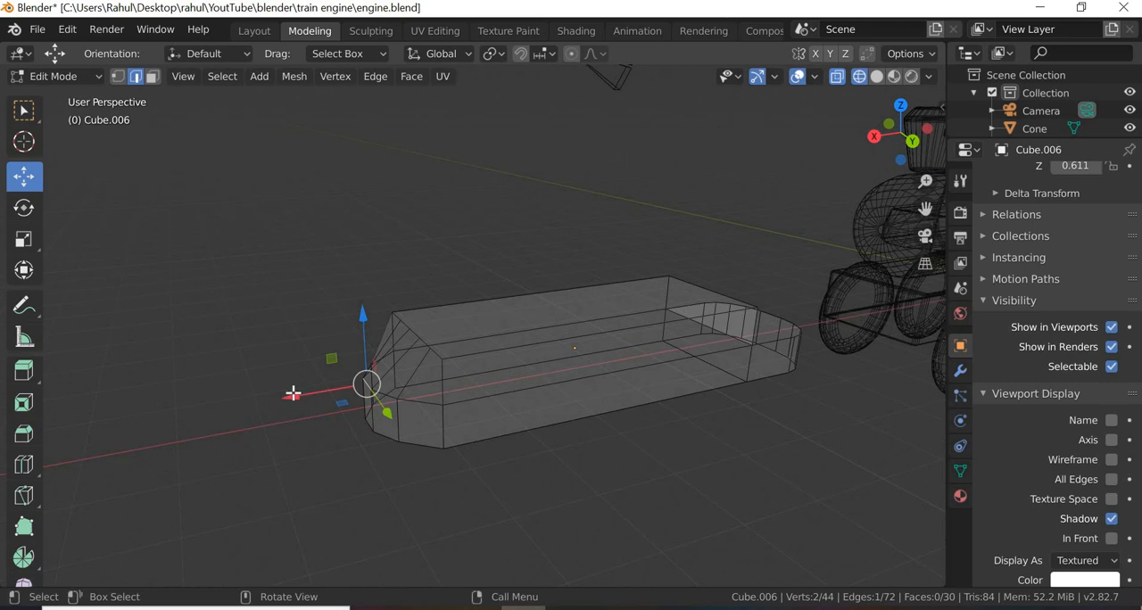
{"action": "left_click_drag", "start_coordinate": [294, 394], "coordinate": [304, 390]}
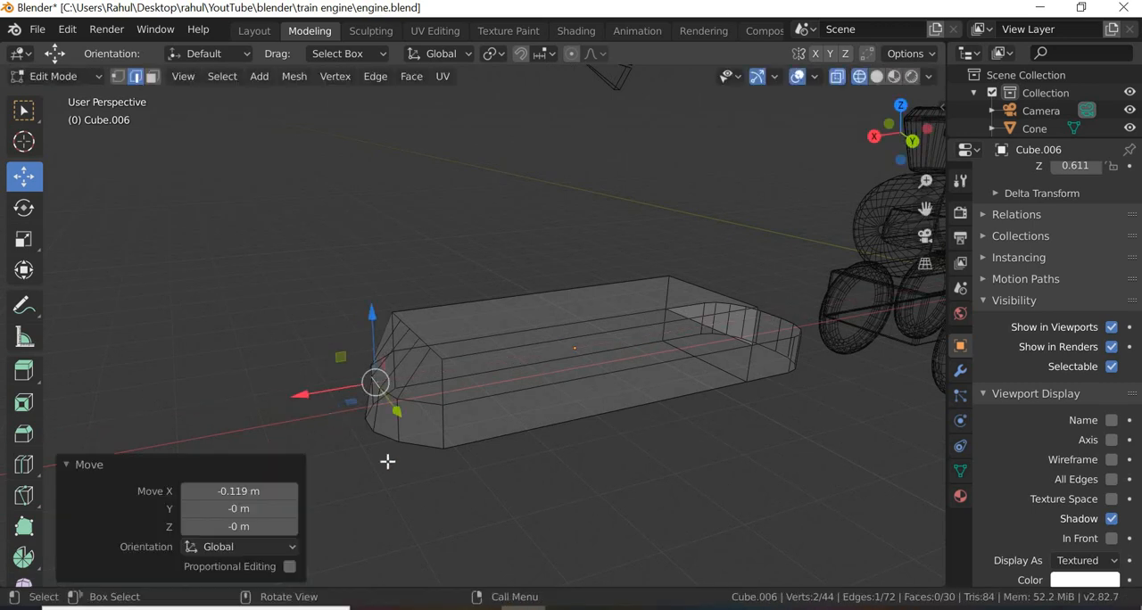
Step: Switch to vertex selection and move the two mid-height vertices flanking the middle face by -0.0734 m along X
{"action": "left_click", "coordinate": [118, 77]}
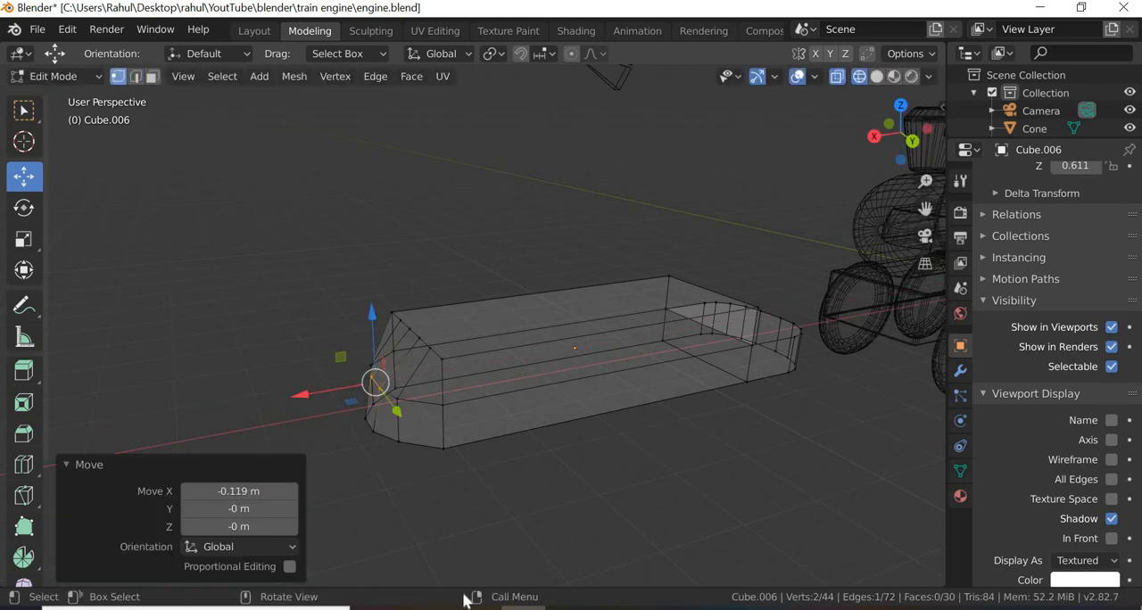
{"action": "left_click", "coordinate": [442, 513]}
{"action": "middle_click_drag", "start_coordinate": [453, 514], "coordinate": [435, 418]}
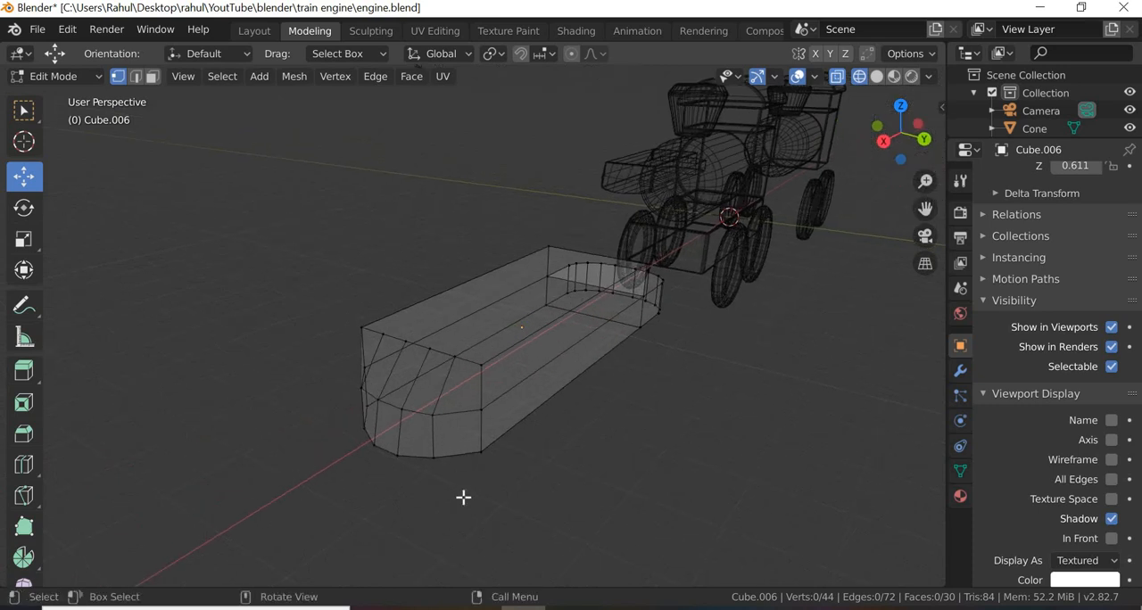
{"action": "left_click", "coordinate": [434, 416]}
{"action": "middle_click_drag", "start_coordinate": [488, 533], "coordinate": [402, 469]}
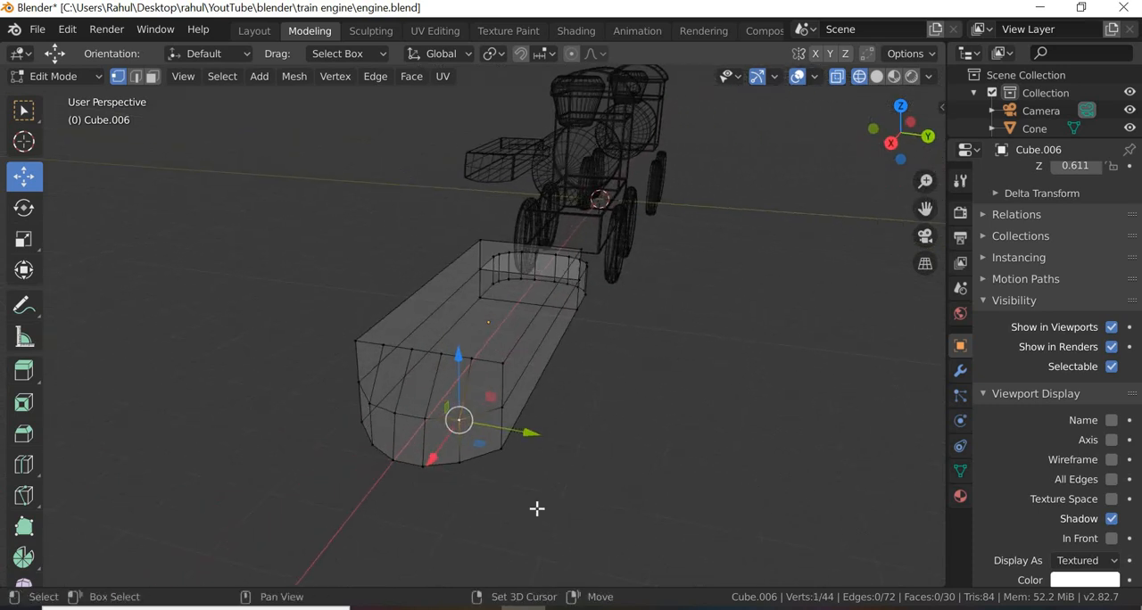
{"action": "left_click", "coordinate": [370, 404], "text": "shift"}
{"action": "middle_click_drag", "start_coordinate": [540, 527], "coordinate": [426, 490]}
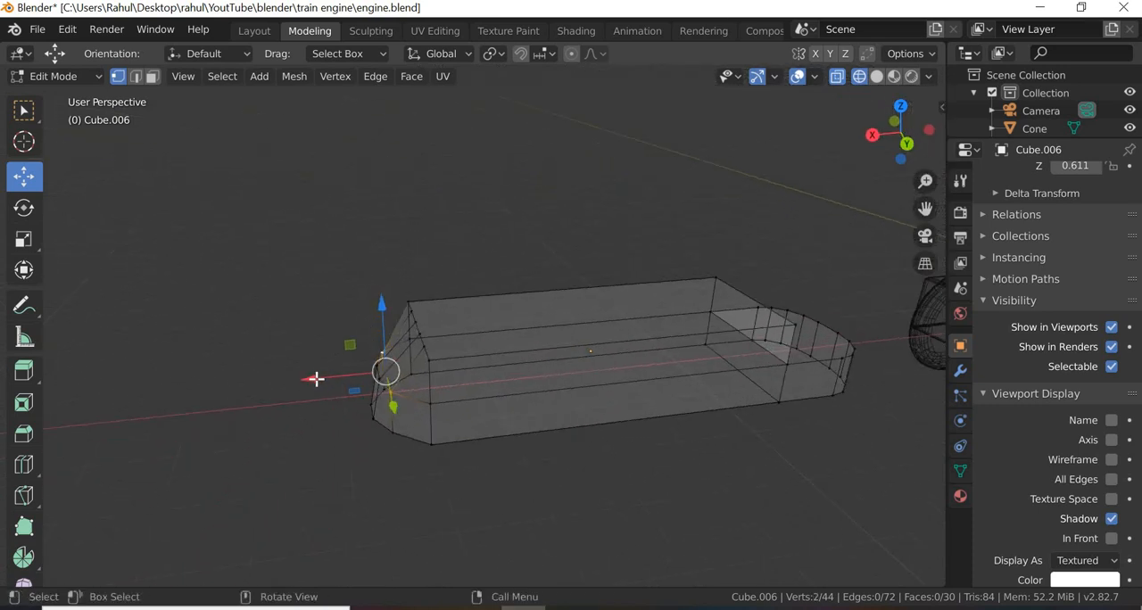
{"action": "left_click_drag", "start_coordinate": [321, 378], "coordinate": [526, 489]}
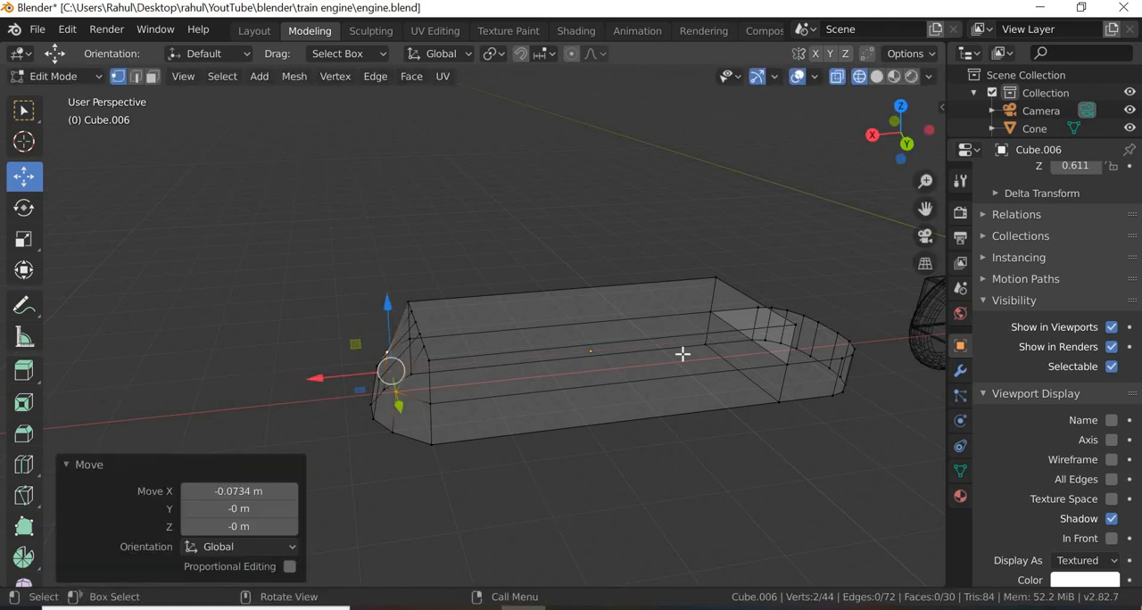
{"action": "key", "text": "alt+a"}
Step: Select the six vertices along the tapered end's top edge and move them by -0.187 m along X
{"action": "key", "text": "shift+z"}
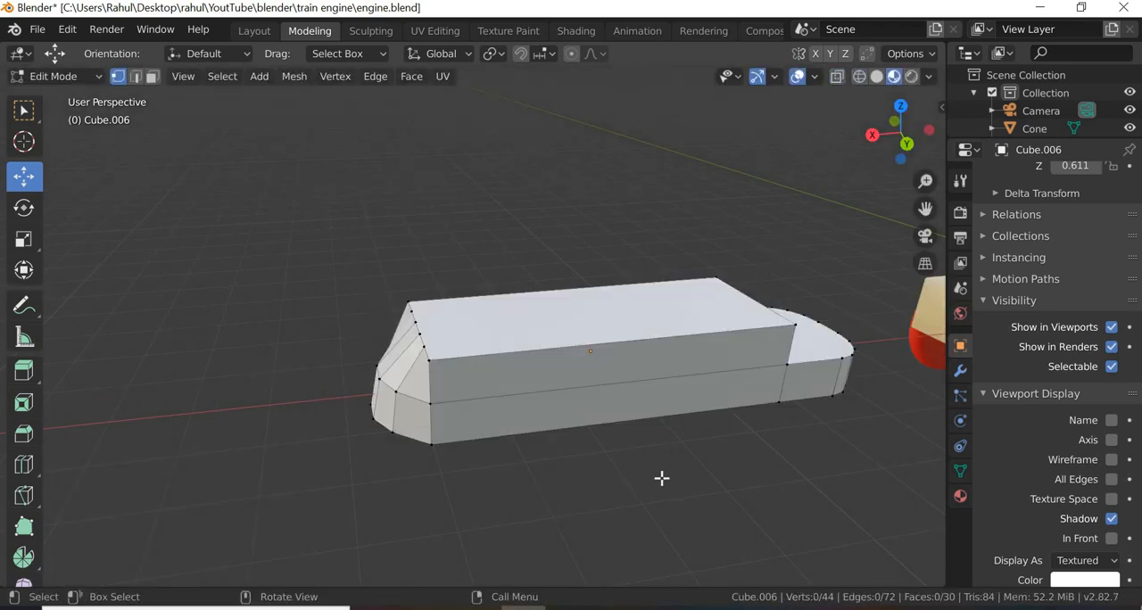
{"action": "middle_click_drag", "start_coordinate": [661, 478], "coordinate": [430, 285]}
{"action": "left_click", "coordinate": [863, 75]}
{"action": "mouse_move", "coordinate": [337, 270]}
{"action": "left_mouse_down"}
{"action": "mouse_move", "coordinate": [484, 355]}
{"action": "mouse_move", "coordinate": [435, 353]}
{"action": "left_mouse_up"}
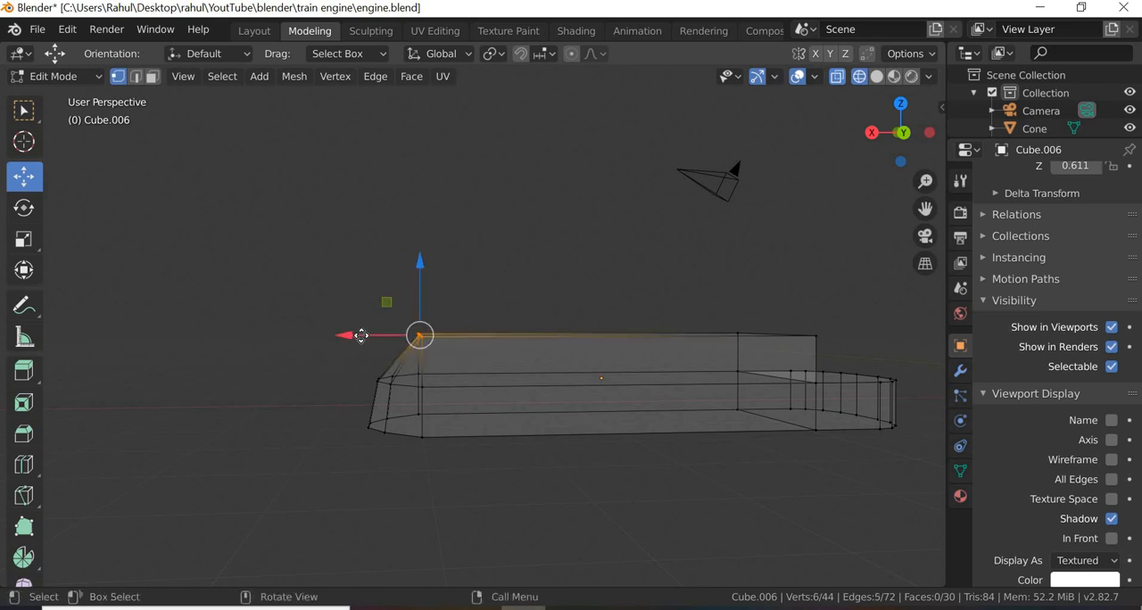
{"action": "left_click_drag", "start_coordinate": [361, 336], "coordinate": [419, 452]}
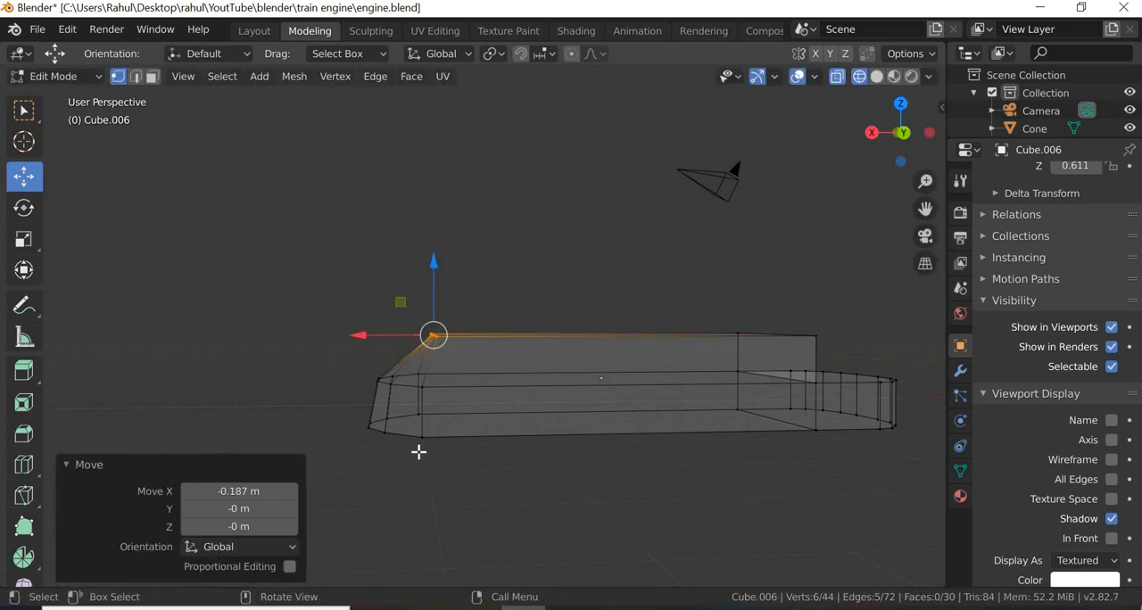
Step: Move the two mid-height corner vertices of the tapered end by -0.0566 m along X
{"action": "middle_click_drag", "start_coordinate": [419, 453], "coordinate": [419, 446]}
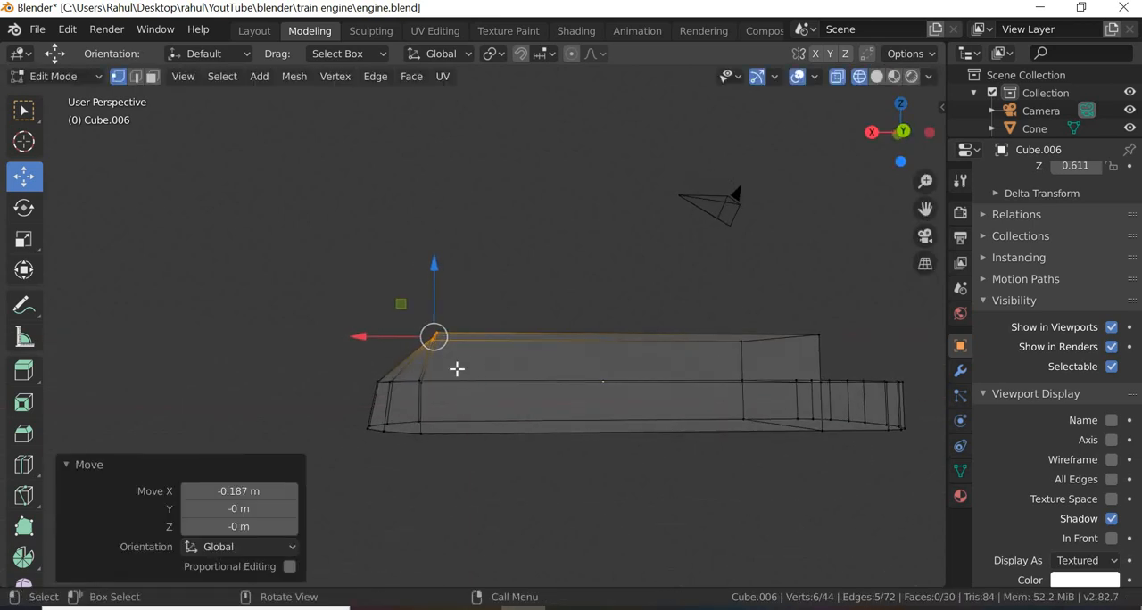
{"action": "left_click_drag", "start_coordinate": [460, 369], "coordinate": [420, 469]}
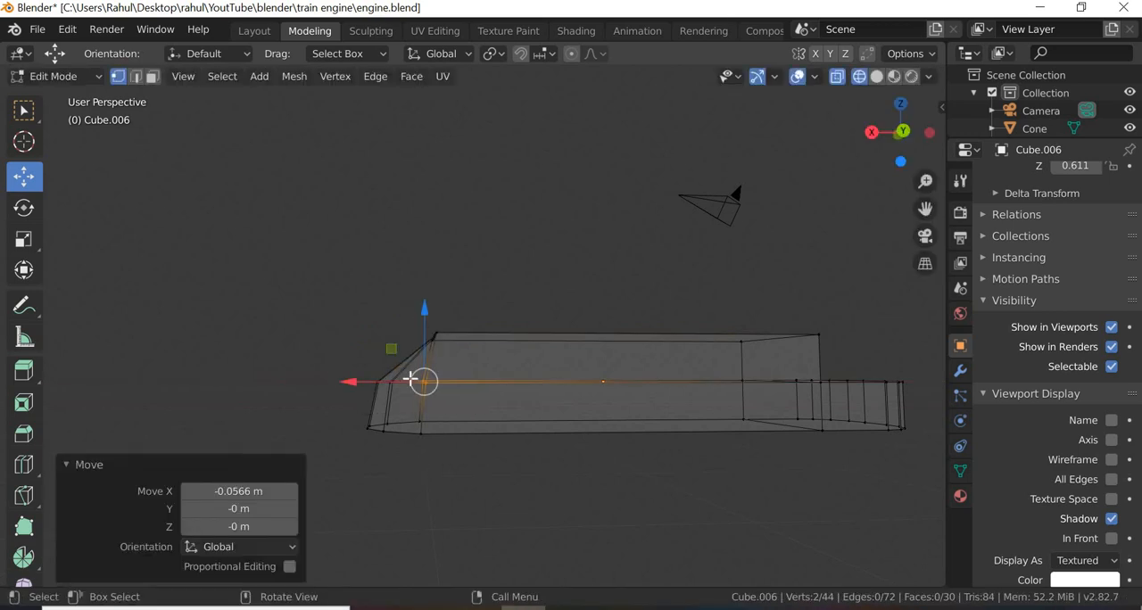
{"action": "left_click_drag", "start_coordinate": [411, 379], "coordinate": [389, 402]}
{"action": "left_click", "coordinate": [558, 510]}
Step: Show the scene in material preview shading and examine the block's tapered and rounded ends beside the train engines
{"action": "middle_click_drag", "start_coordinate": [559, 510], "coordinate": [809, 266]}
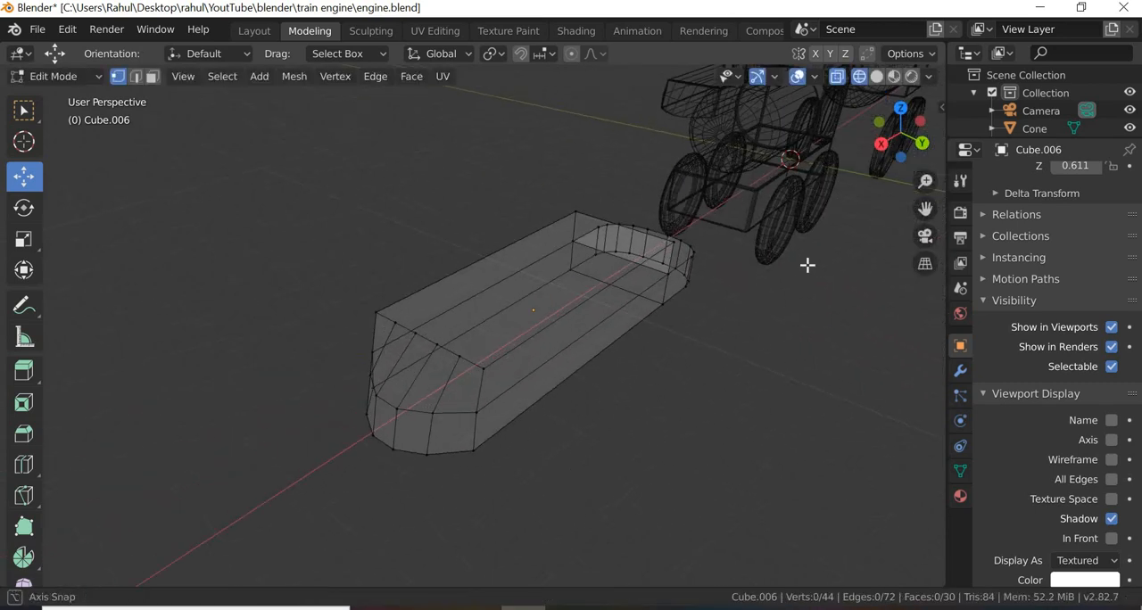
{"action": "key", "text": "shift+z"}
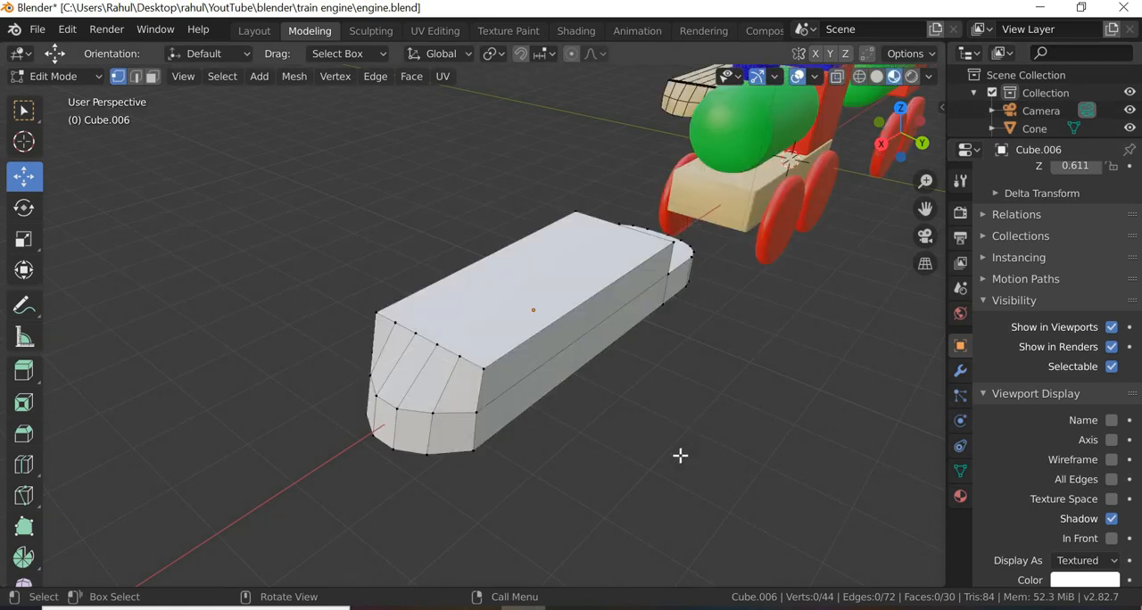
{"action": "mouse_move", "coordinate": [681, 454]}
{"action": "middle_mouse_down"}
{"action": "mouse_move", "coordinate": [627, 452]}
{"action": "mouse_move", "coordinate": [635, 437]}
{"action": "mouse_move", "coordinate": [716, 437]}
{"action": "mouse_move", "coordinate": [408, 434]}
{"action": "mouse_move", "coordinate": [467, 421]}
{"action": "mouse_move", "coordinate": [401, 461]}
{"action": "mouse_move", "coordinate": [477, 469]}
{"action": "mouse_move", "coordinate": [454, 480]}
{"action": "mouse_move", "coordinate": [446, 503]}
{"action": "mouse_move", "coordinate": [470, 450]}
{"action": "middle_mouse_up"}
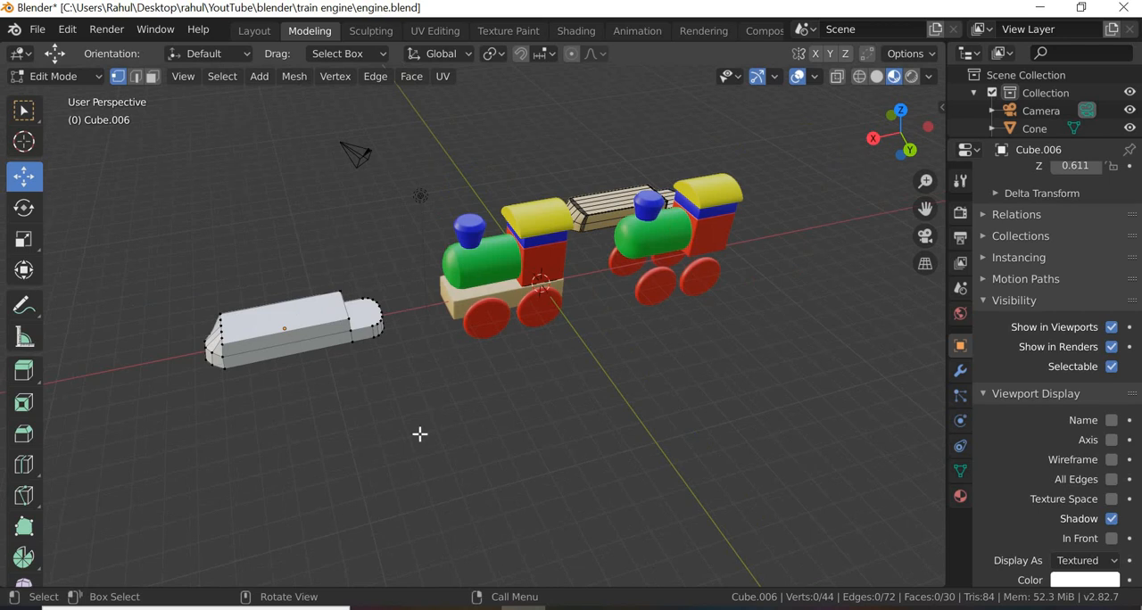
{"action": "middle_click_drag", "start_coordinate": [418, 434], "coordinate": [270, 458]}
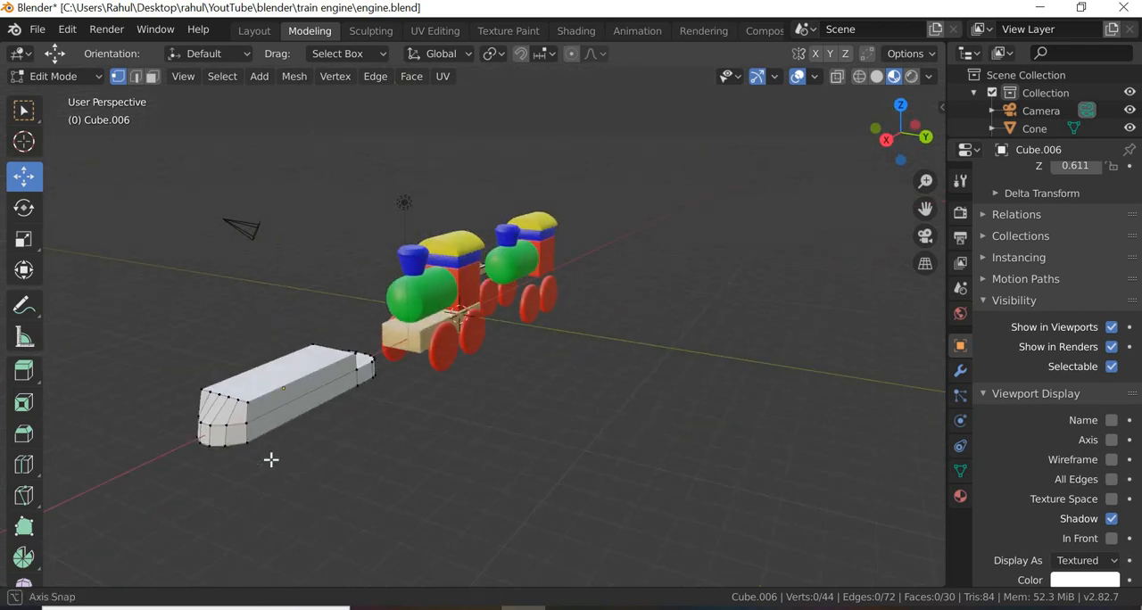
{"action": "scroll", "coordinate": [270, 459], "scroll_direction": "up", "scroll_amount": 2}
{"action": "middle_click_drag", "start_coordinate": [420, 432], "coordinate": [287, 498]}
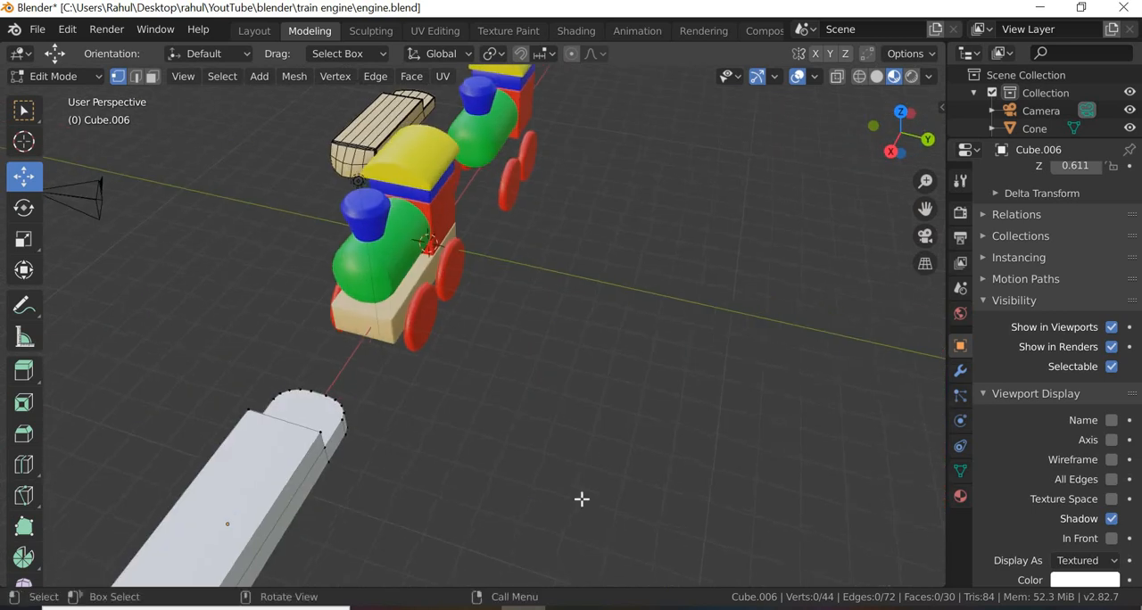
{"action": "middle_click_drag", "start_coordinate": [412, 459], "coordinate": [377, 398]}
{"action": "scroll", "coordinate": [376, 398], "scroll_direction": "up", "scroll_amount": 1}
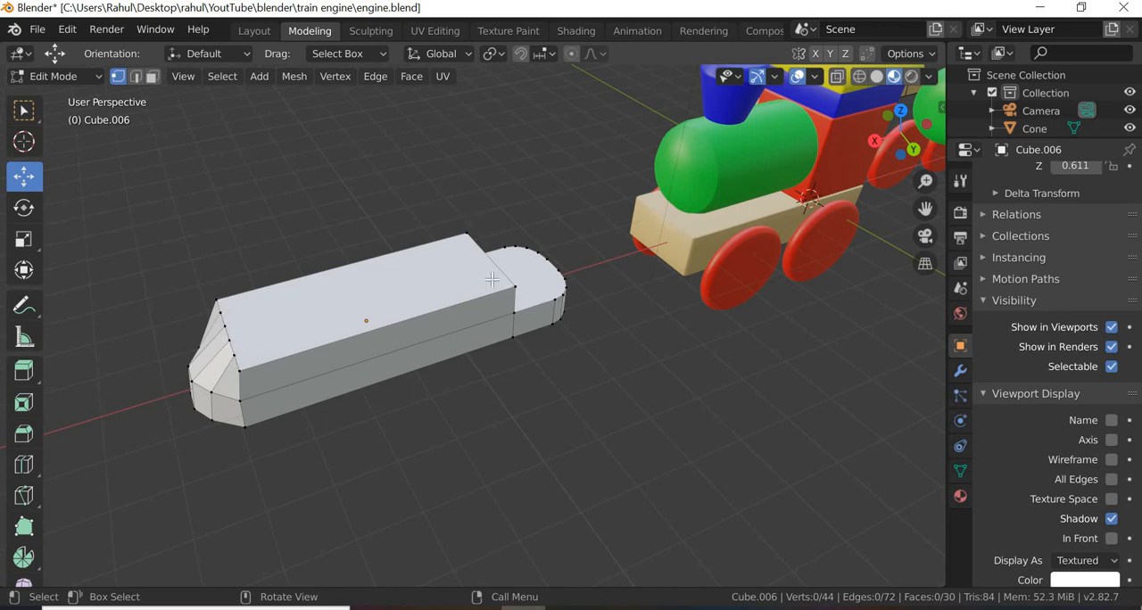
{"action": "middle_click_drag", "start_coordinate": [310, 333], "coordinate": [485, 266]}
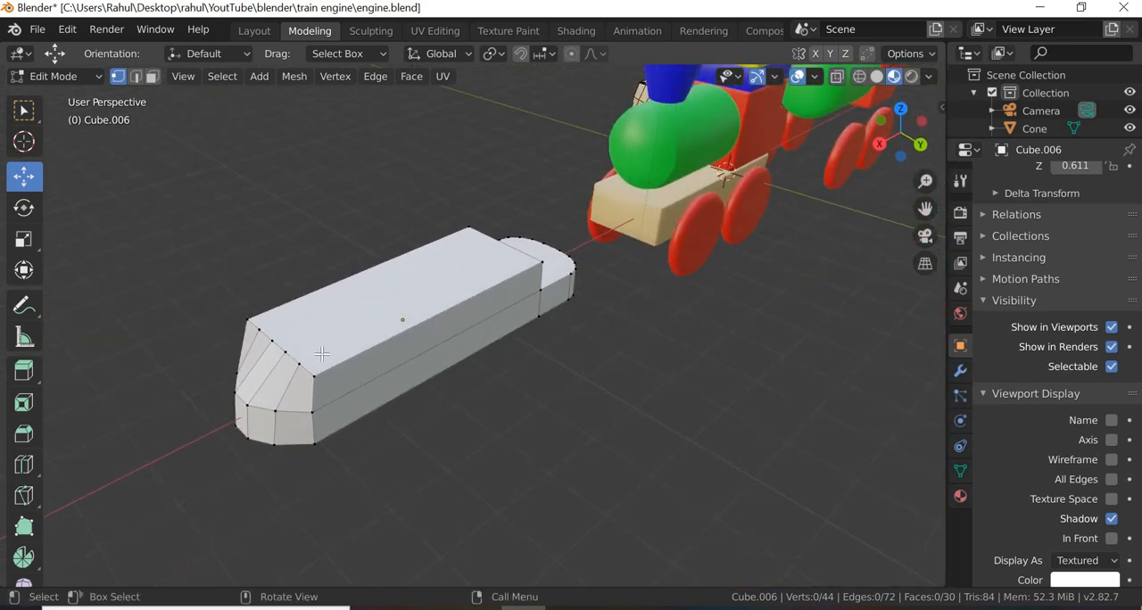
{"action": "middle_click_drag", "start_coordinate": [295, 407], "coordinate": [415, 299]}
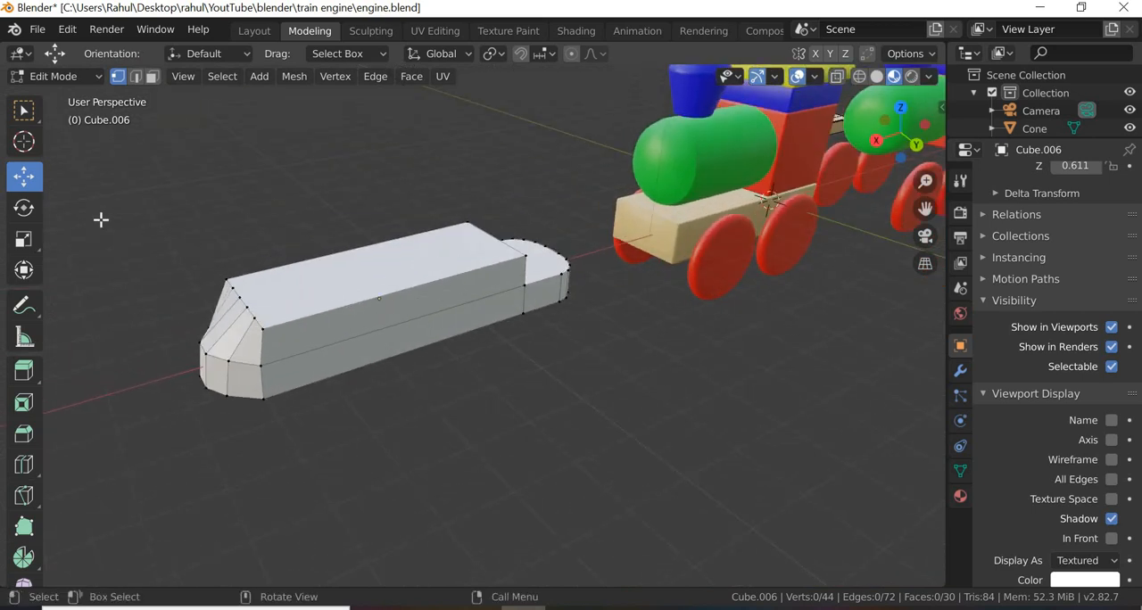
Step: In edge selection with wireframe shading, select one long side's top and bottom edges plus its vertical corner edges at the taper and step
{"action": "left_click", "coordinate": [135, 76]}
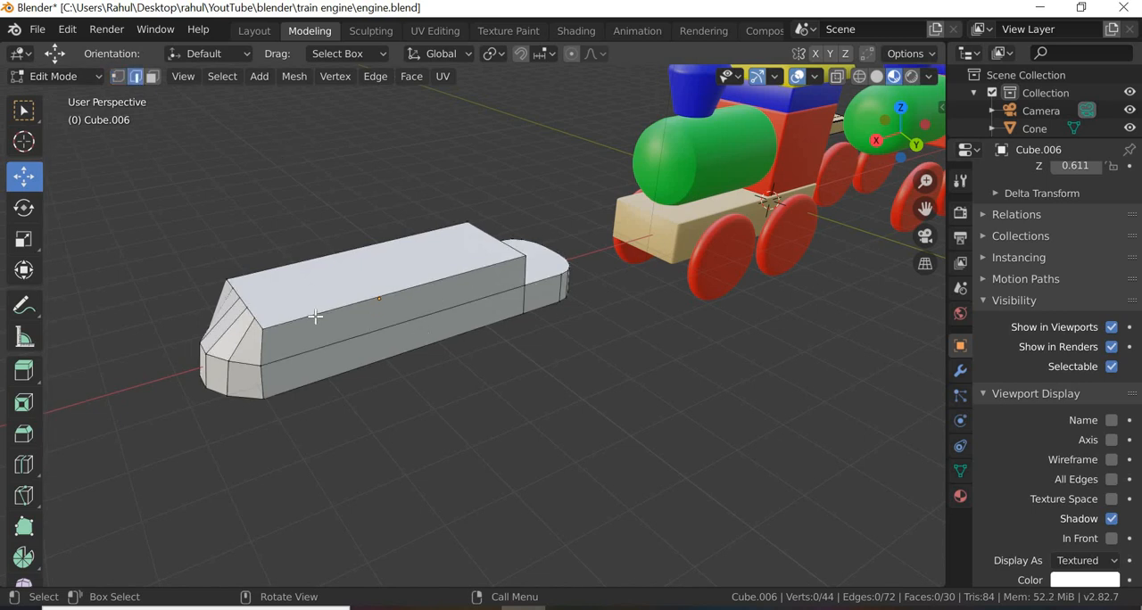
{"action": "left_click", "coordinate": [358, 342]}
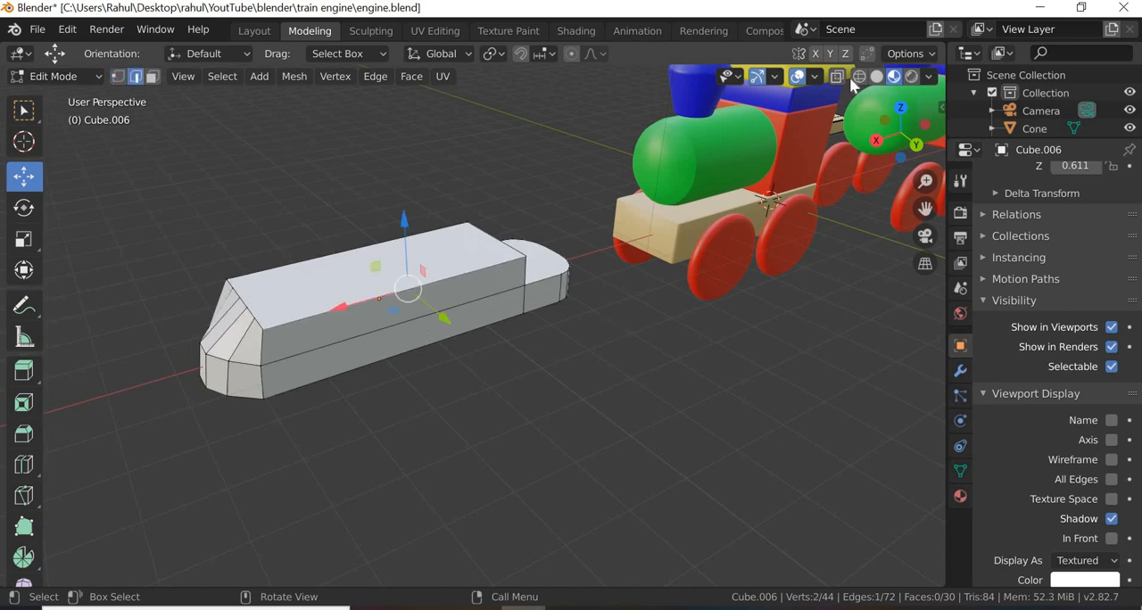
{"action": "key", "text": "shift+z"}
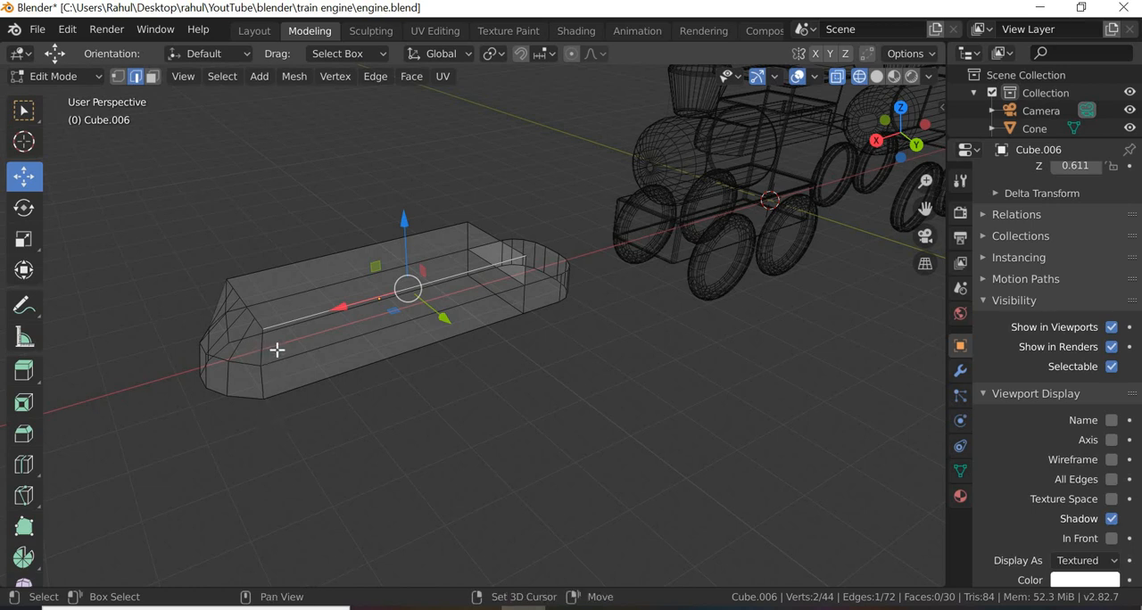
{"action": "left_click", "coordinate": [265, 390], "text": "shift"}
{"action": "left_click", "coordinate": [314, 389], "text": "shift"}
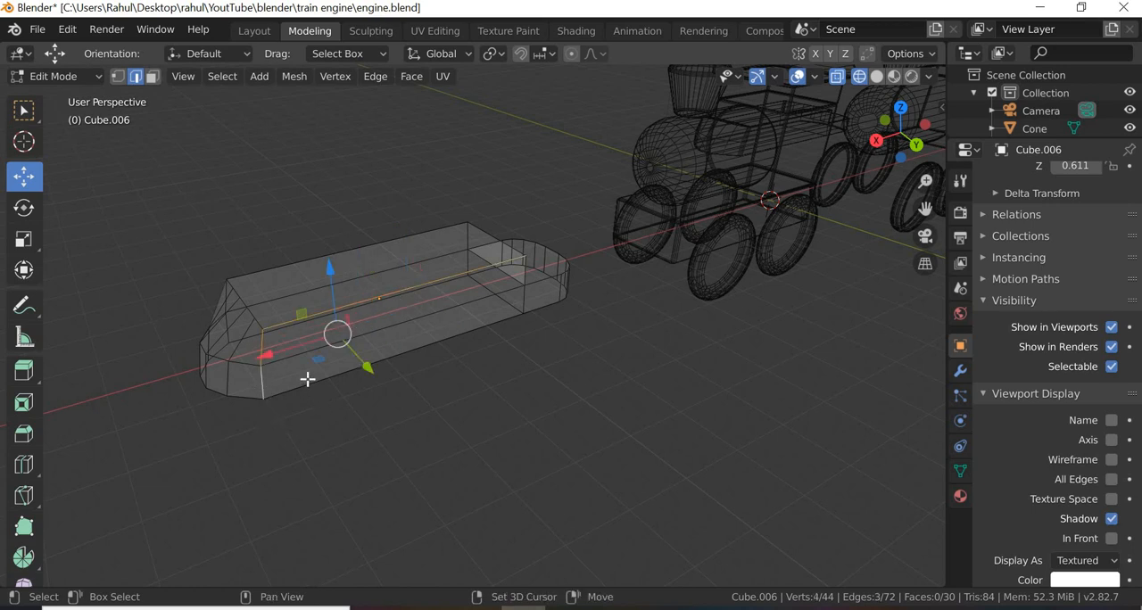
{"action": "left_click", "coordinate": [514, 336], "text": "shift"}
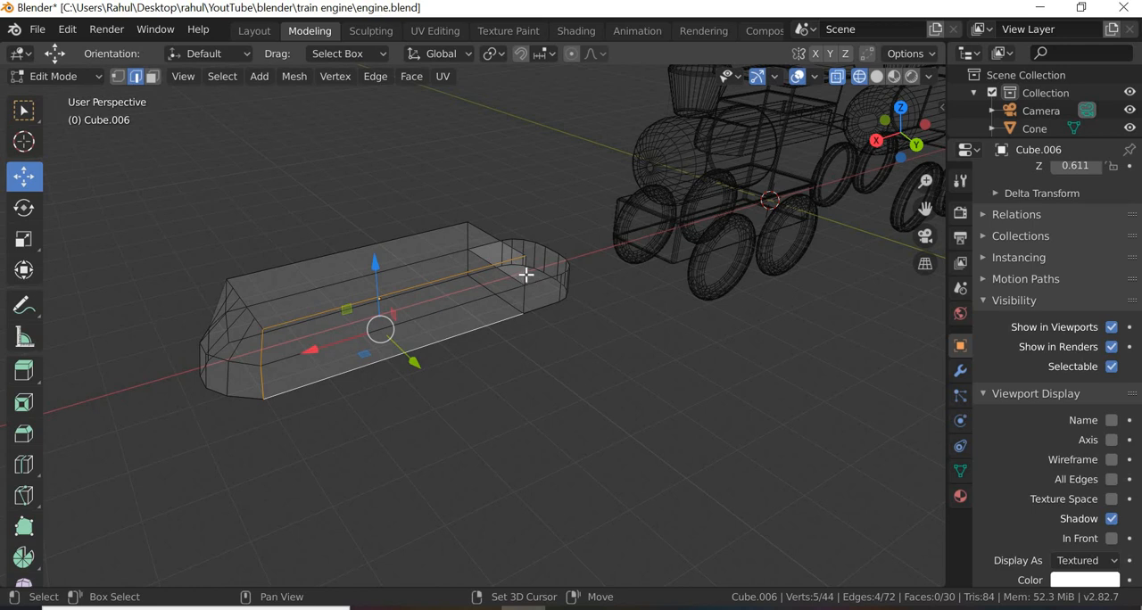
{"action": "left_click", "coordinate": [547, 278], "text": "shift"}
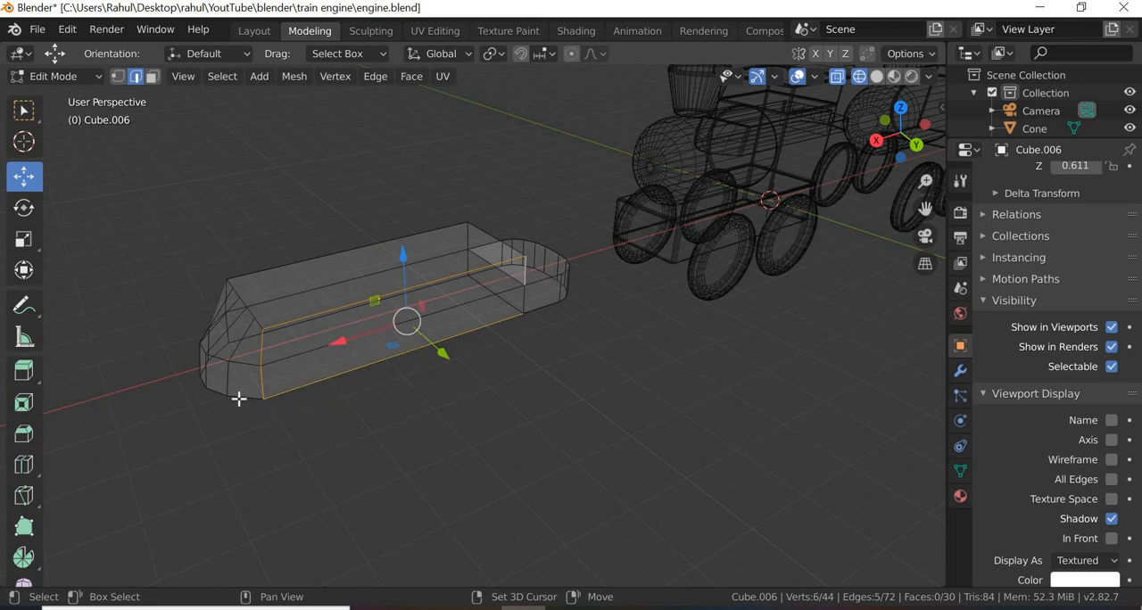
Step: Add the tapered end's top edge segments and the first bottom edges of its curve to the selection
{"action": "left_click", "coordinate": [249, 312], "text": "shift"}
{"action": "left_click", "coordinate": [243, 303], "text": "shift"}
{"action": "left_click", "coordinate": [236, 295], "text": "shift"}
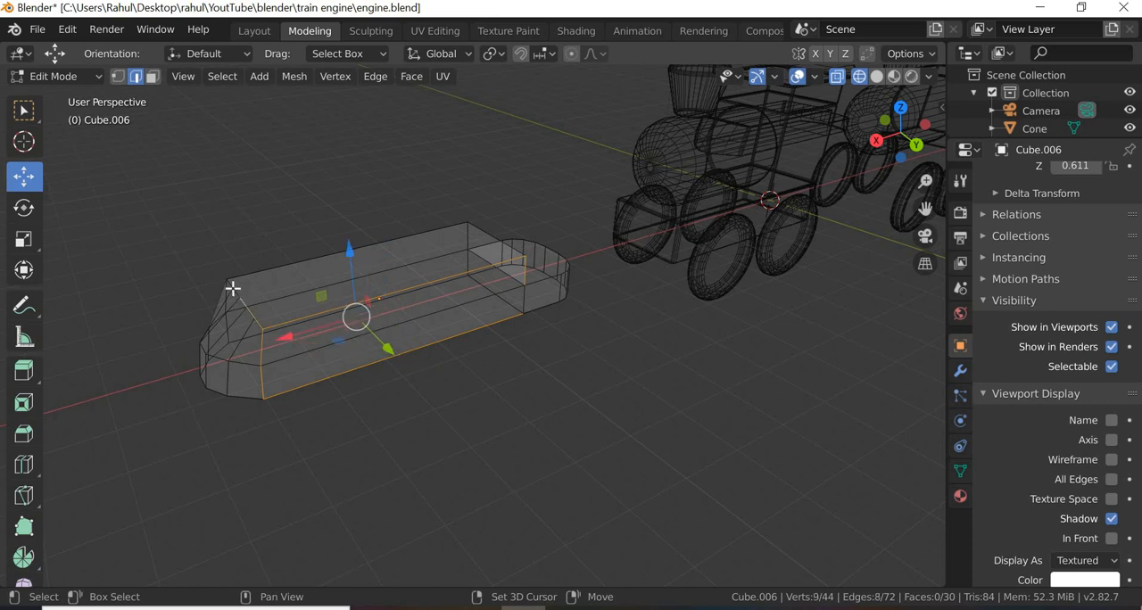
{"action": "left_click", "coordinate": [232, 284], "text": "shift"}
{"action": "left_click", "coordinate": [250, 404], "text": "shift"}
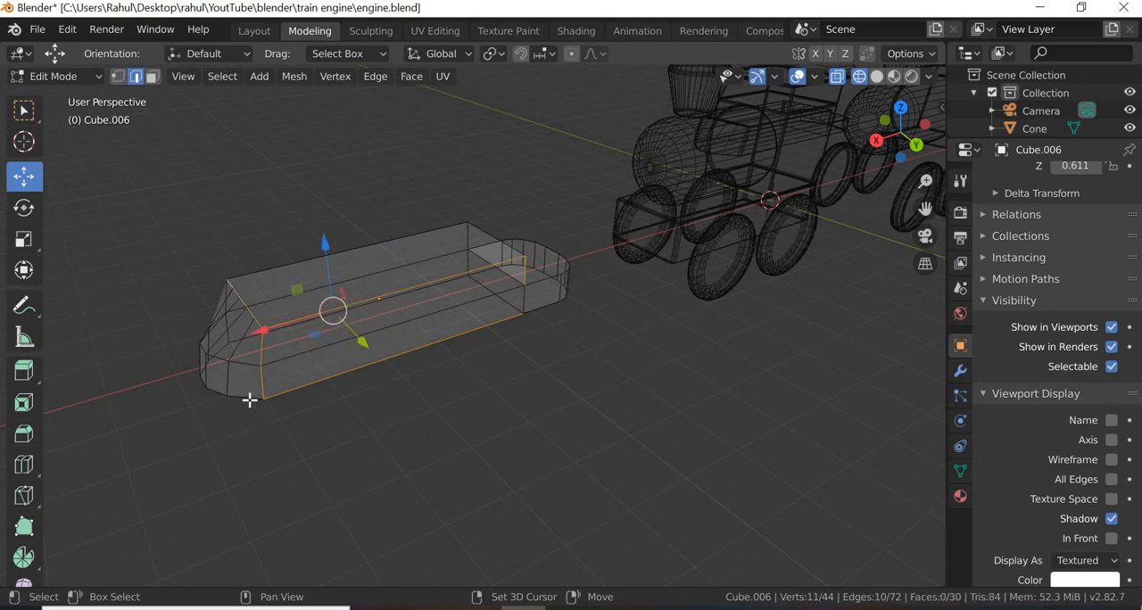
{"action": "left_click", "coordinate": [225, 395], "text": "shift"}
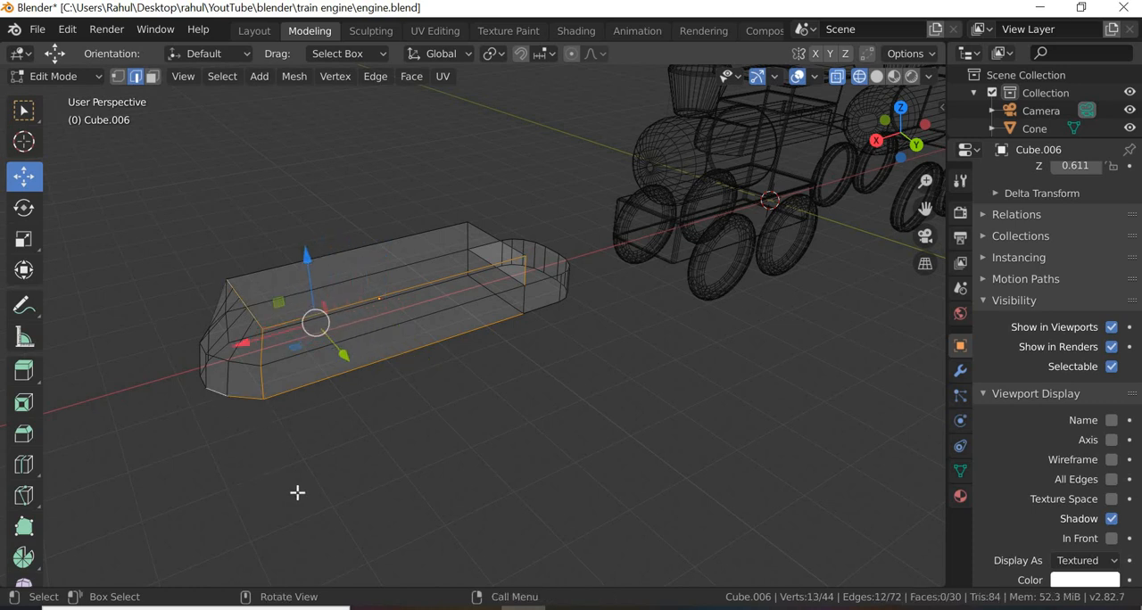
Step: Add the remaining bottom edges around the tapered end to the selection
{"action": "middle_click_drag", "start_coordinate": [295, 492], "coordinate": [770, 512]}
{"action": "left_click", "coordinate": [716, 406], "text": "shift"}
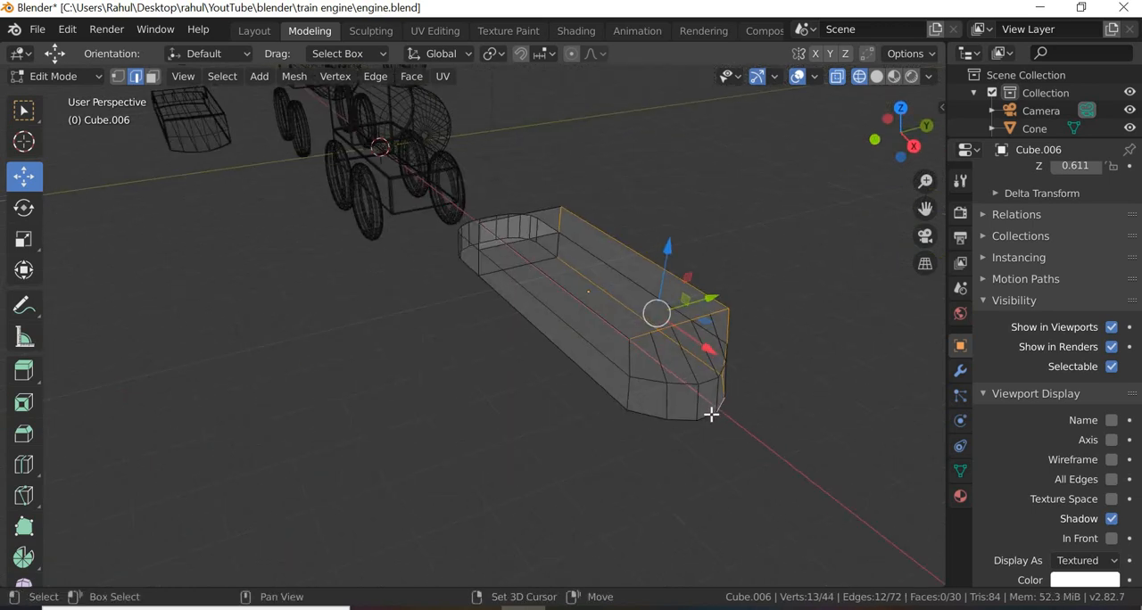
{"action": "left_click", "coordinate": [686, 421], "text": "shift"}
{"action": "left_click", "coordinate": [655, 418], "text": "shift"}
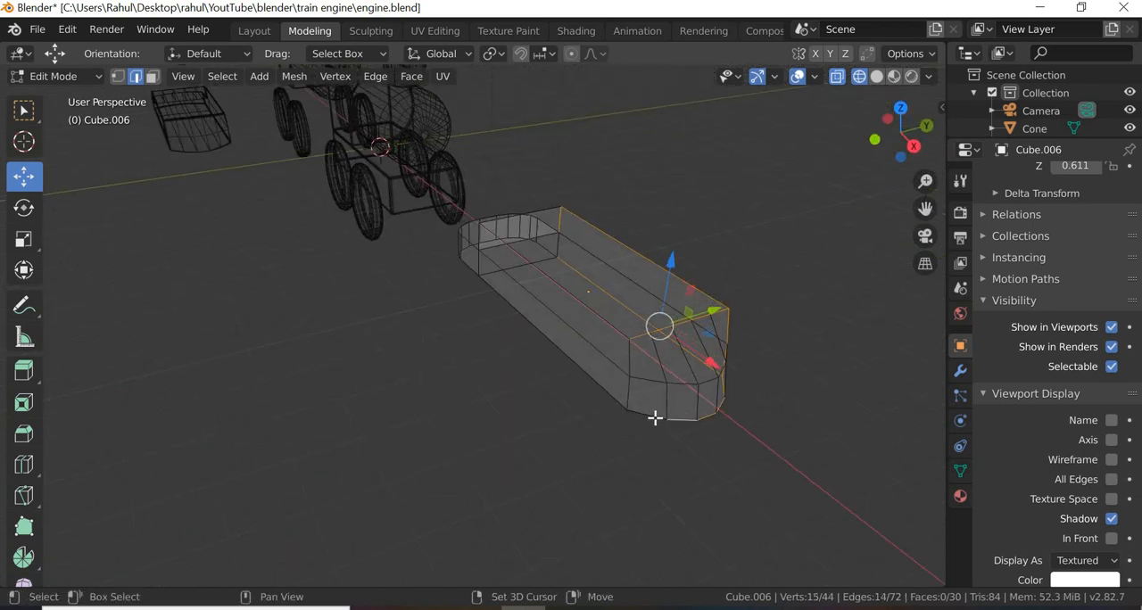
{"action": "left_click", "coordinate": [604, 382], "text": "shift"}
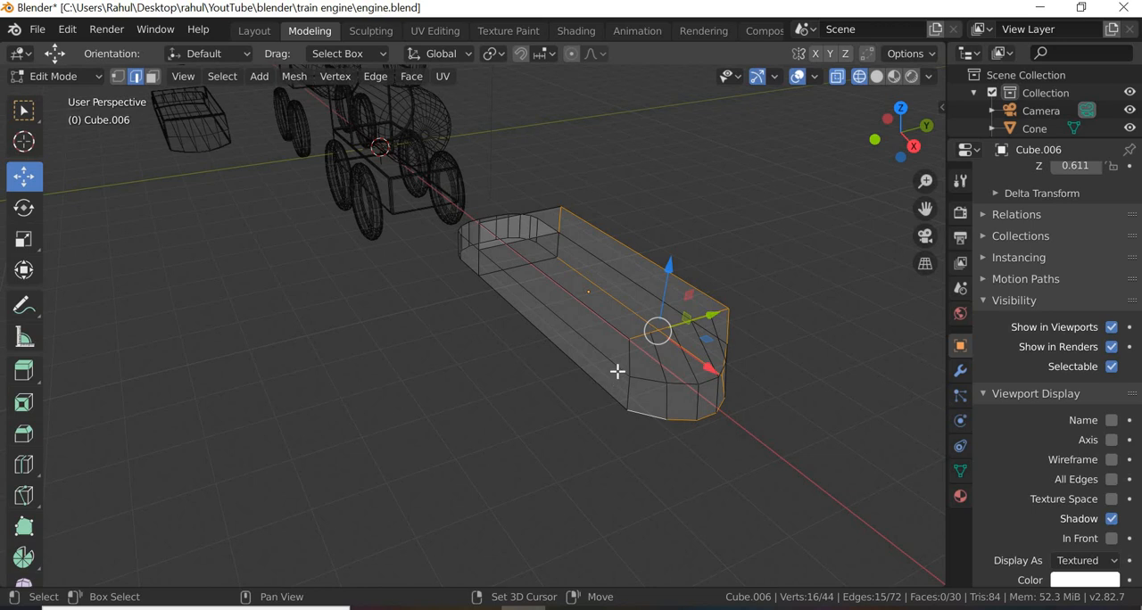
Step: Add the opposite long side's top and bottom edges and its corner edges at the tapered end to the selection
{"action": "left_click", "coordinate": [618, 371], "text": "shift"}
{"action": "middle_click_drag", "start_coordinate": [562, 415], "coordinate": [527, 385]}
{"action": "left_click", "coordinate": [528, 439], "text": "shift"}
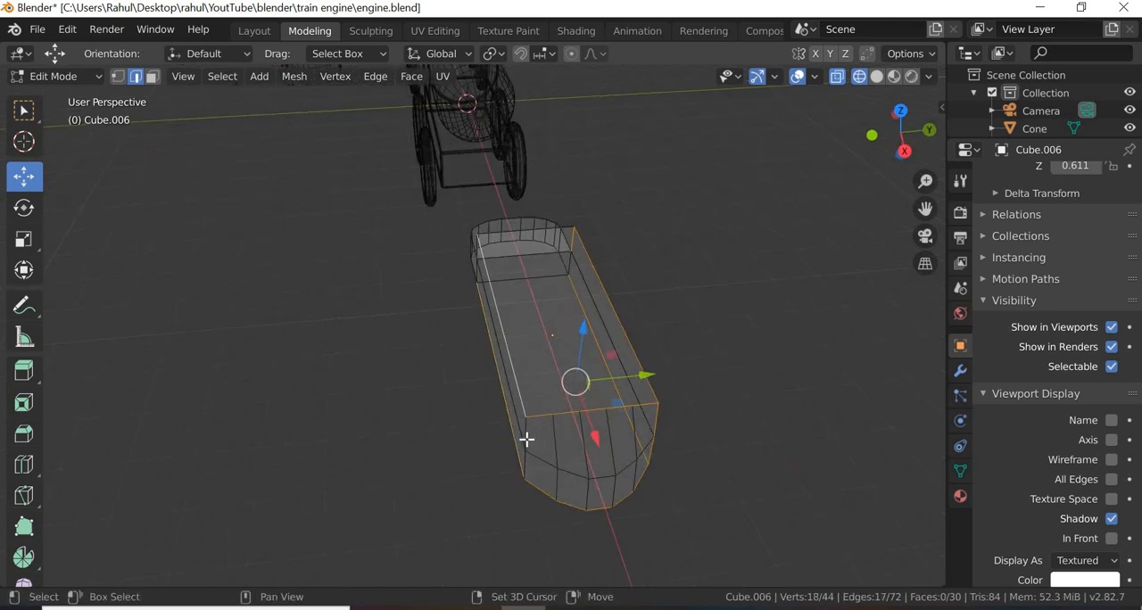
{"action": "left_click", "coordinate": [526, 463], "text": "shift"}
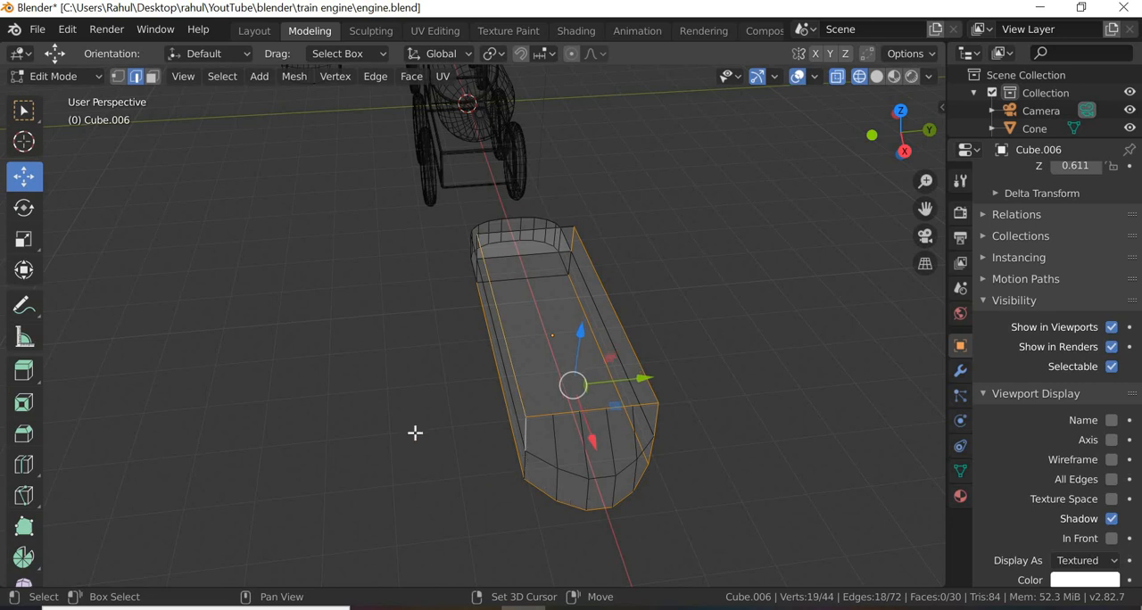
Step: Add the raised step's top and vertical edges and the rounded end's straight upper and lower side edges to the selection
{"action": "middle_click_drag", "start_coordinate": [477, 438], "coordinate": [444, 207]}
{"action": "scroll", "coordinate": [461, 134], "scroll_direction": "up", "scroll_amount": 2}
{"action": "middle_click_drag", "start_coordinate": [508, 271], "coordinate": [454, 128]}
{"action": "left_click", "coordinate": [482, 178], "text": "shift"}
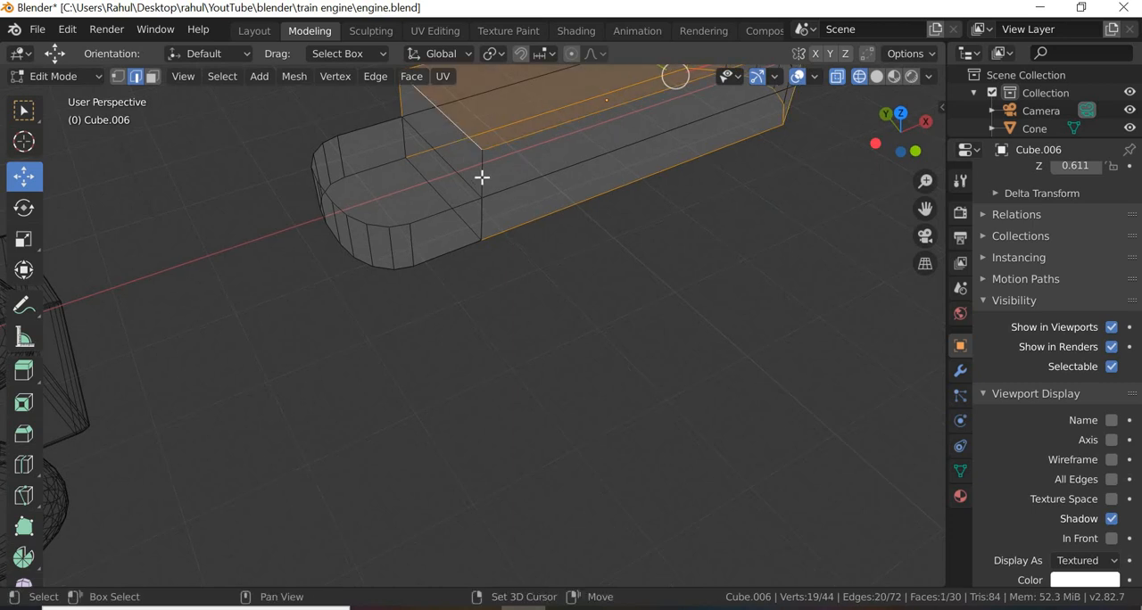
{"action": "left_click", "coordinate": [475, 239], "text": "shift"}
{"action": "left_click", "coordinate": [446, 247], "text": "shift"}
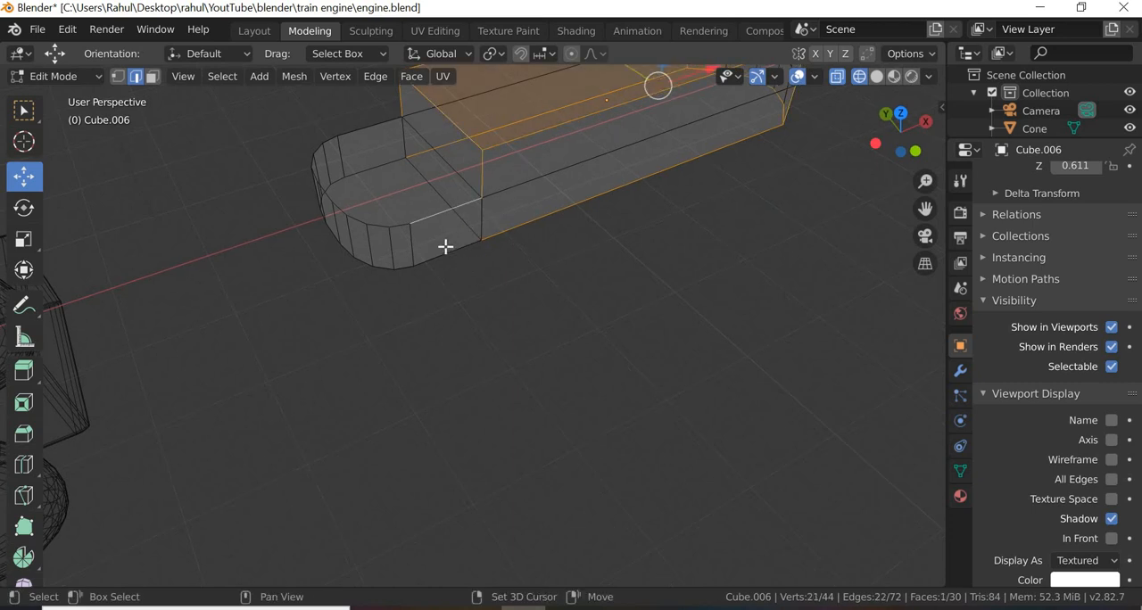
{"action": "left_click", "coordinate": [440, 262], "text": "shift"}
{"action": "middle_click_drag", "start_coordinate": [444, 355], "coordinate": [498, 300]}
{"action": "left_click", "coordinate": [507, 354], "text": "shift"}
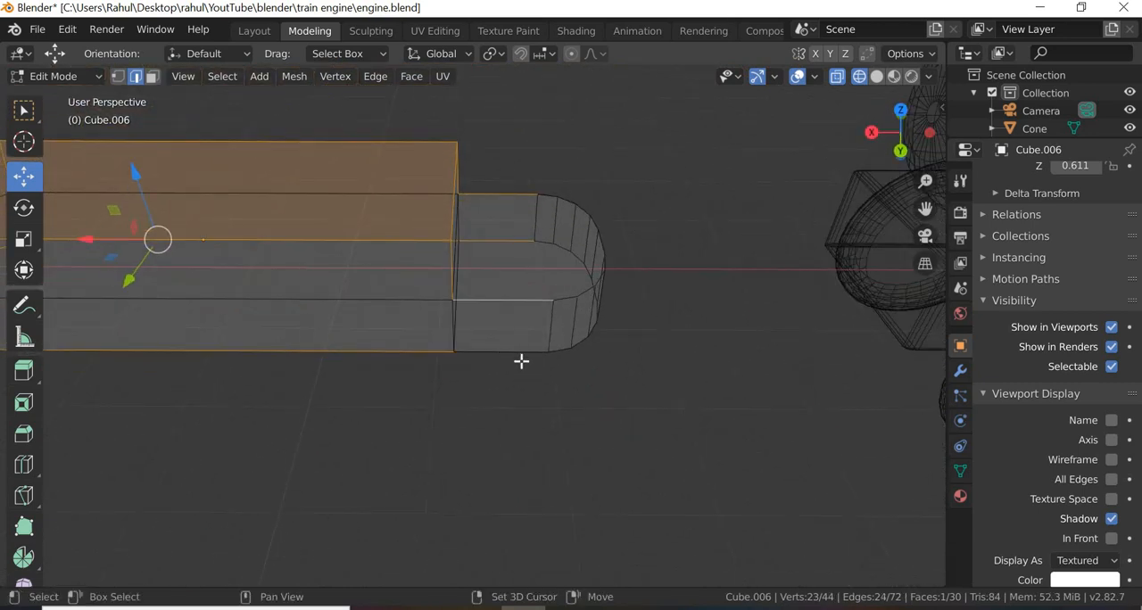
{"action": "left_click", "coordinate": [571, 382], "text": "shift"}
{"action": "middle_click_drag", "start_coordinate": [551, 396], "coordinate": [487, 349]}
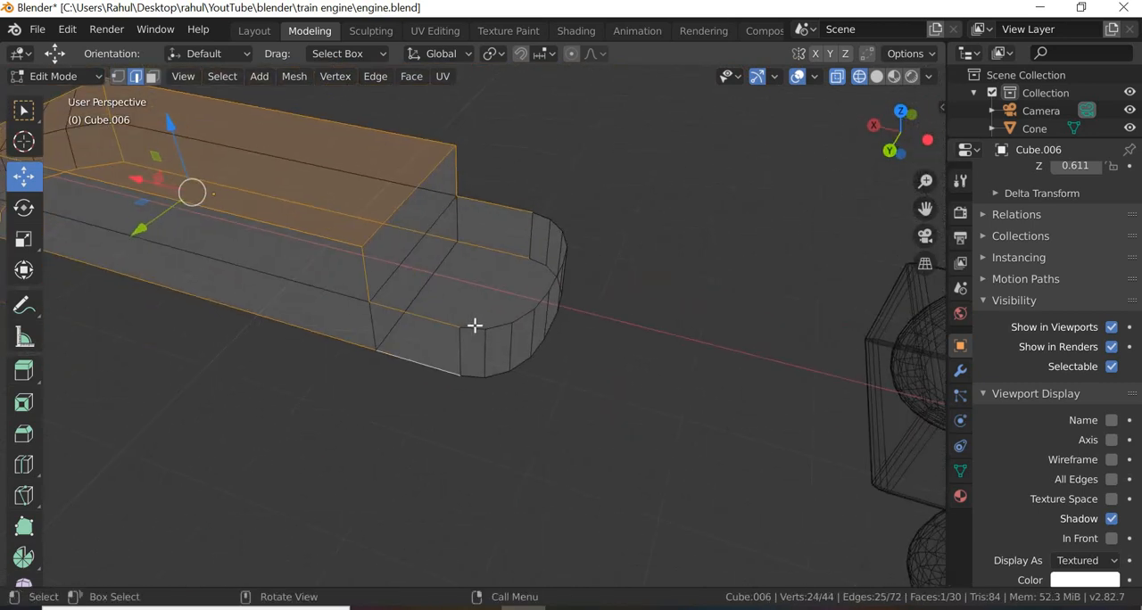
Step: Add the upper and lower curved edges around the first half of the rounded end to the selection
{"action": "left_click", "coordinate": [505, 326], "text": "shift"}
{"action": "left_click", "coordinate": [544, 309], "text": "shift"}
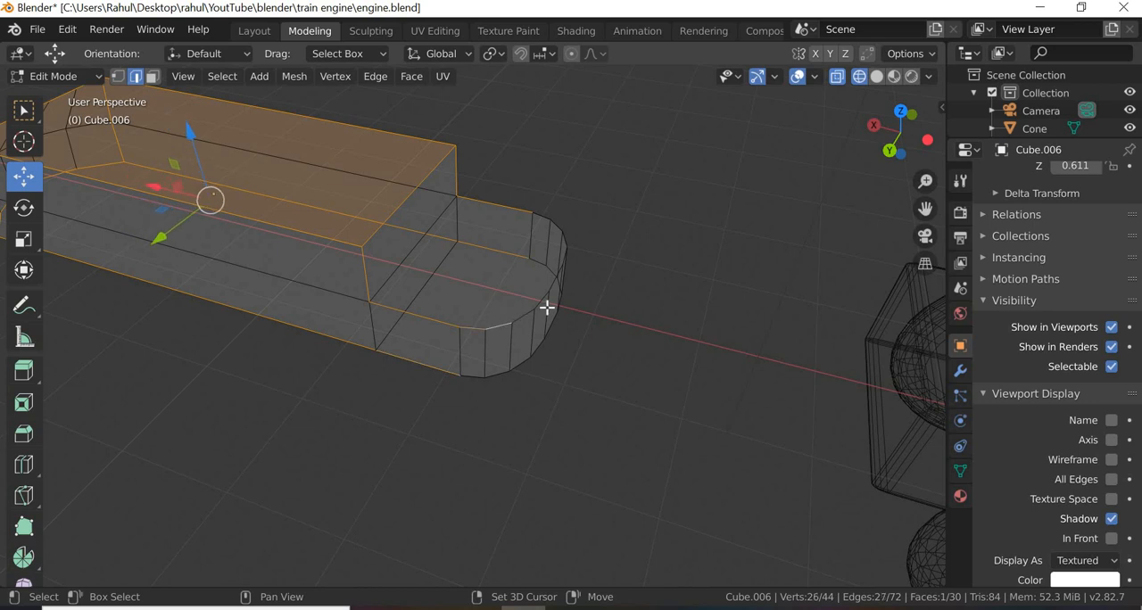
{"action": "left_click", "coordinate": [541, 299], "text": "shift"}
{"action": "left_click", "coordinate": [554, 280], "text": "shift"}
{"action": "left_click", "coordinate": [480, 378], "text": "shift"}
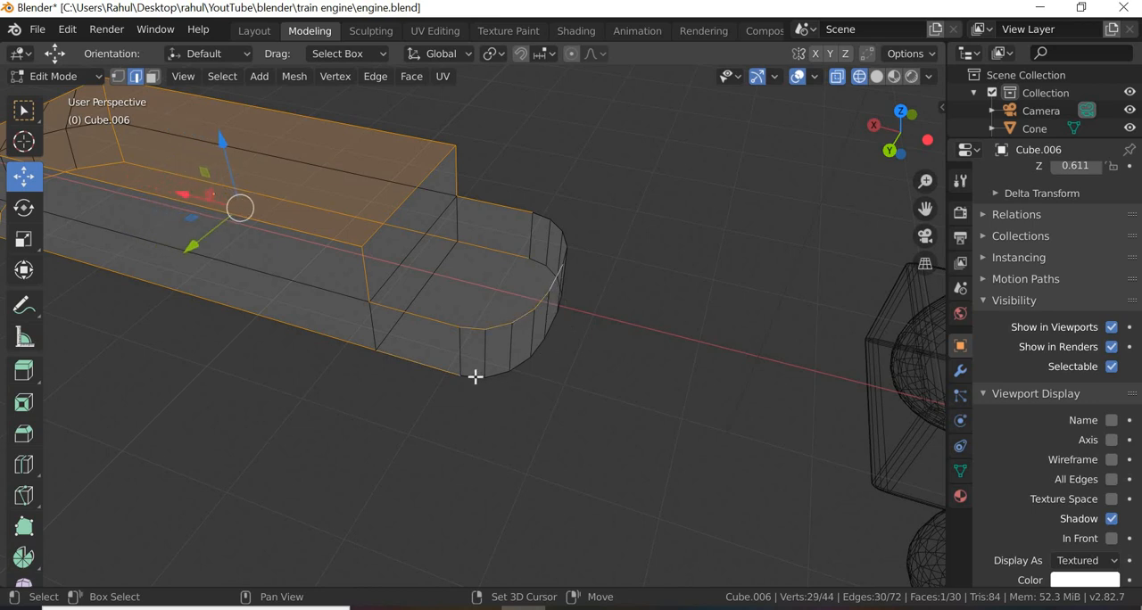
{"action": "left_click", "coordinate": [499, 374], "text": "shift"}
{"action": "left_click", "coordinate": [527, 362], "text": "shift"}
{"action": "left_click", "coordinate": [541, 346], "text": "shift"}
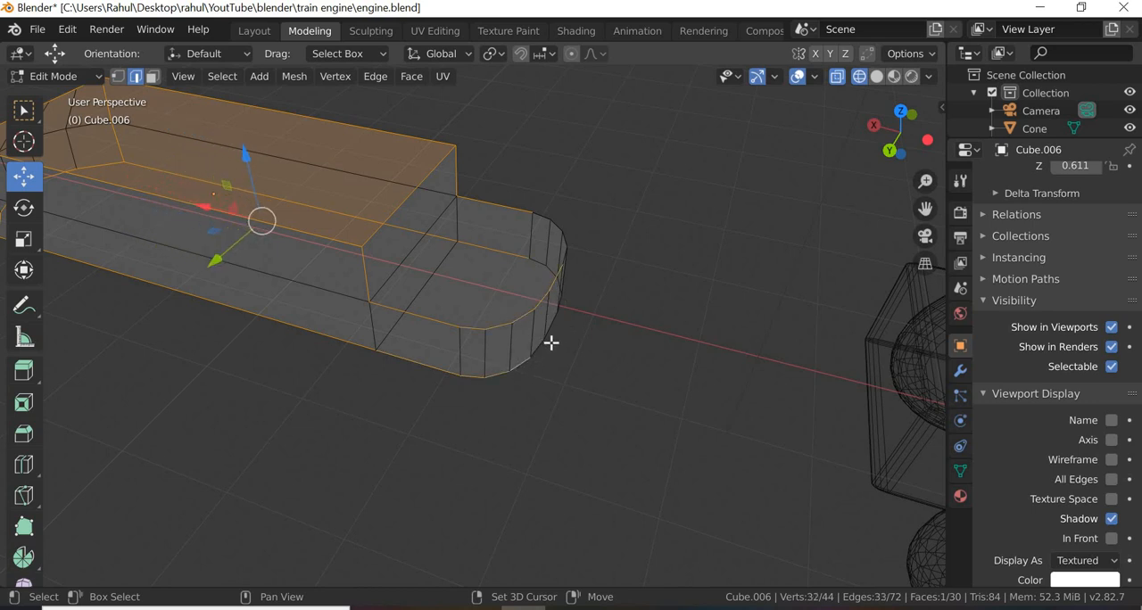
{"action": "left_click", "coordinate": [555, 326], "text": "shift"}
{"action": "left_click", "coordinate": [551, 441], "text": "shift"}
{"action": "middle_click_drag", "start_coordinate": [551, 441], "coordinate": [423, 301]}
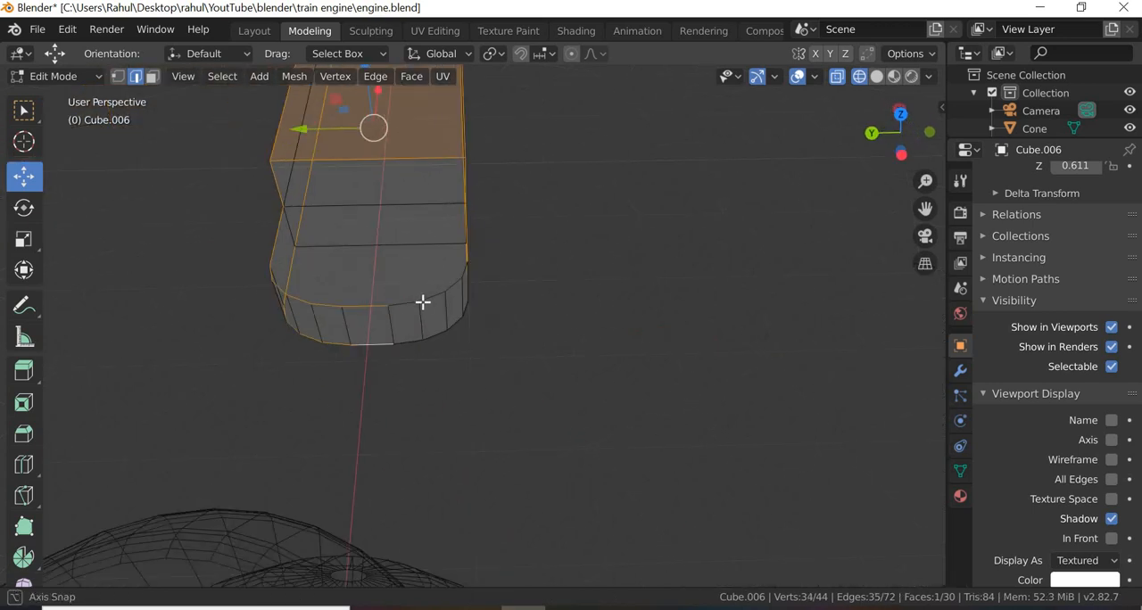
Step: Add the upper and lower curved edges around the other half of the rounded end to the selection
{"action": "left_click", "coordinate": [428, 297], "text": "shift"}
{"action": "left_click", "coordinate": [454, 285], "text": "shift"}
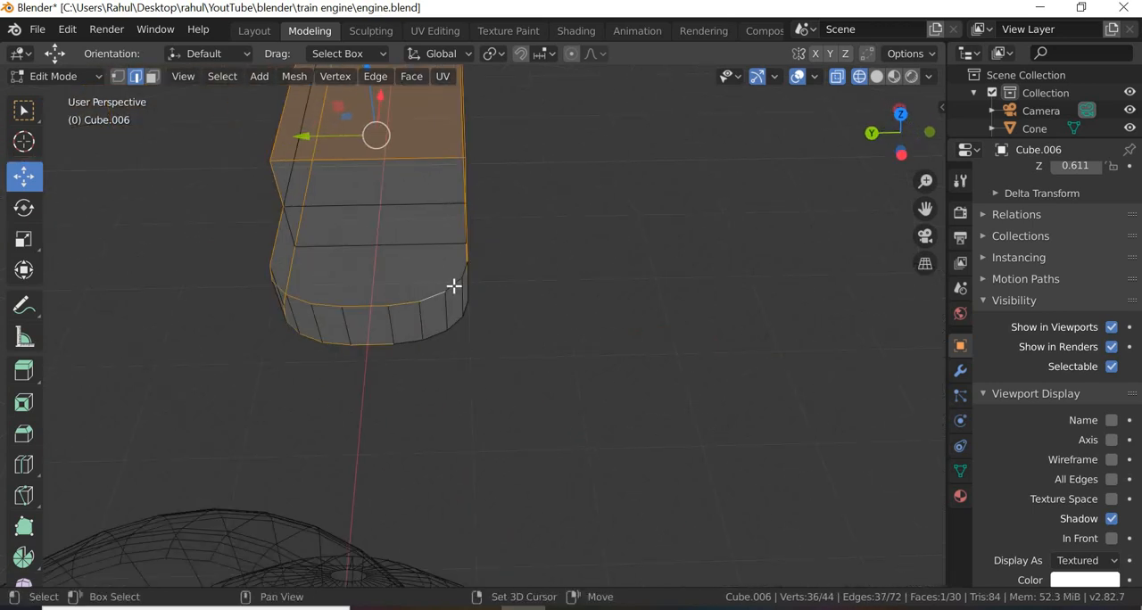
{"action": "left_click", "coordinate": [468, 314], "text": "shift"}
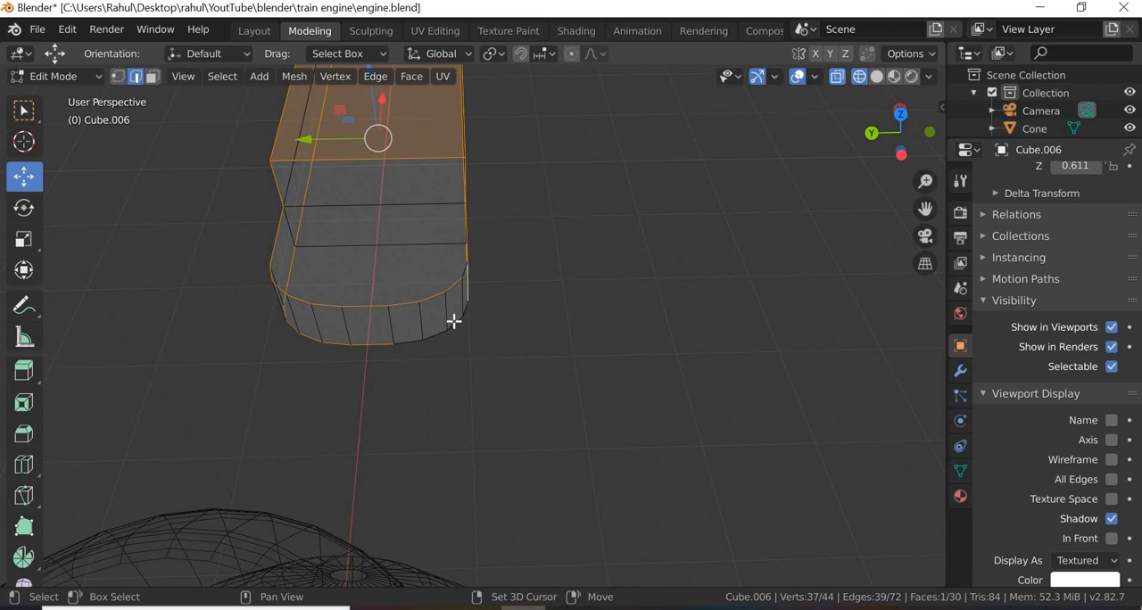
{"action": "left_click", "coordinate": [451, 325], "text": "shift"}
{"action": "left_click", "coordinate": [432, 338], "text": "shift"}
{"action": "left_click", "coordinate": [410, 339], "text": "shift"}
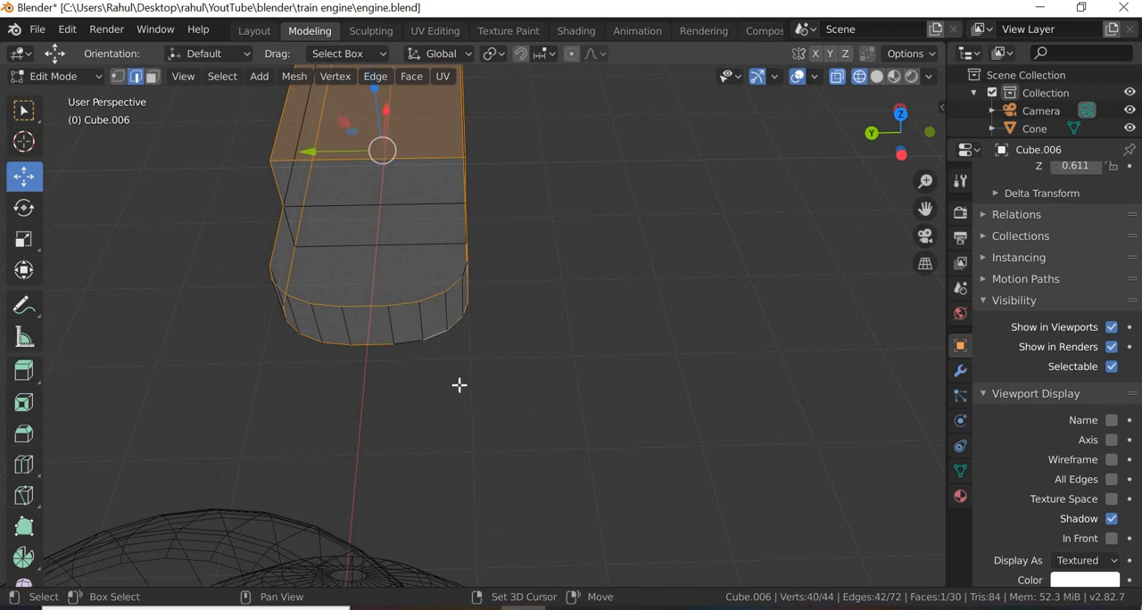
{"action": "middle_click_drag", "start_coordinate": [395, 393], "coordinate": [307, 121]}
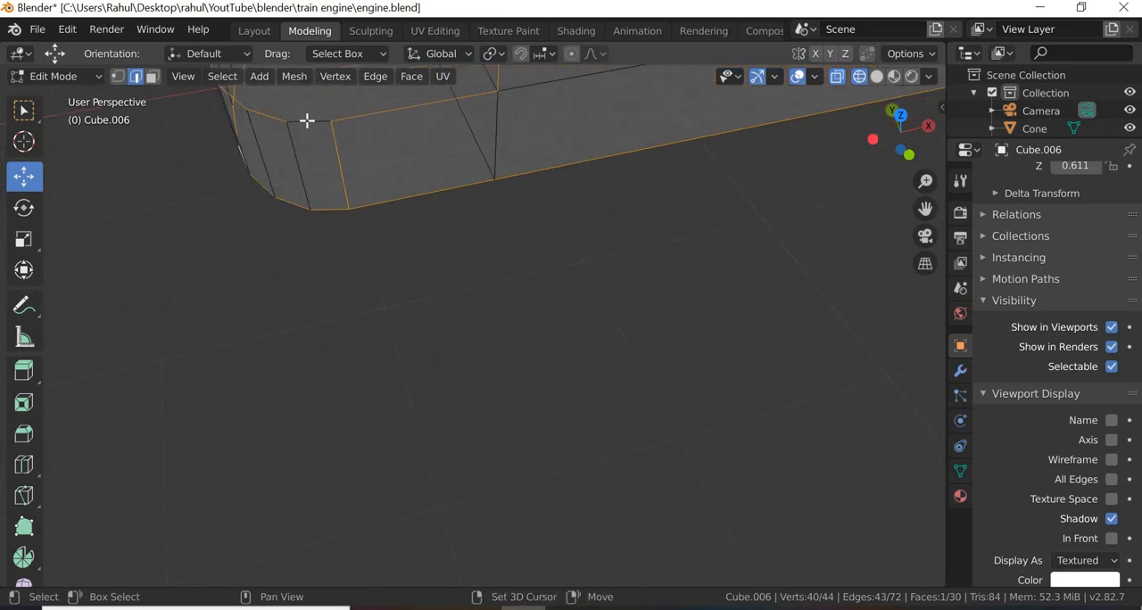
{"action": "scroll", "coordinate": [423, 212], "scroll_direction": "down", "scroll_amount": 3}
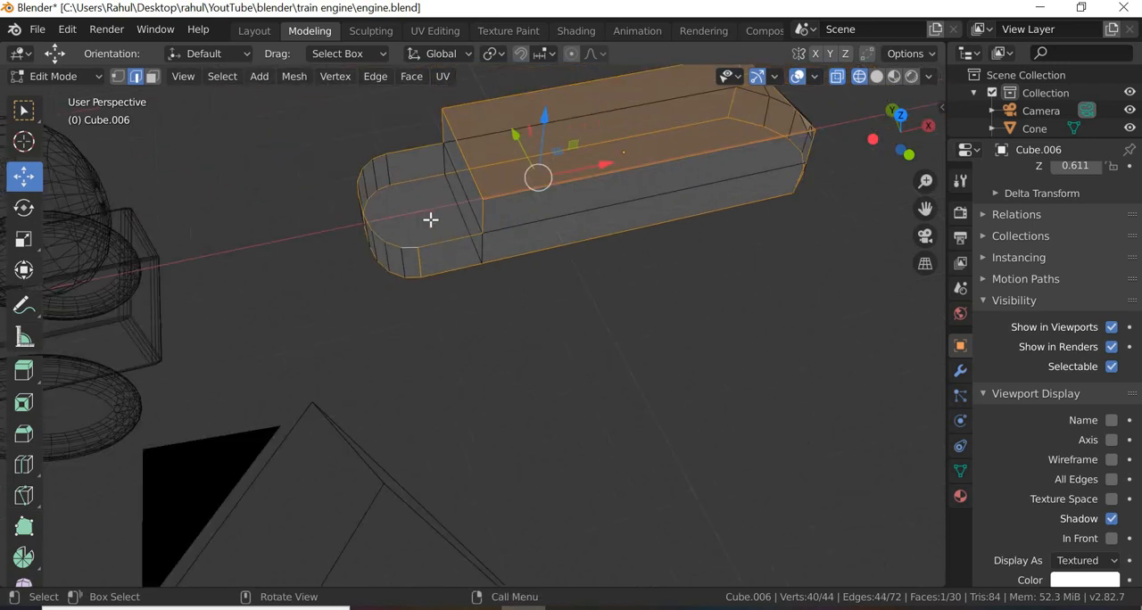
{"action": "middle_click_drag", "start_coordinate": [560, 226], "coordinate": [379, 226]}
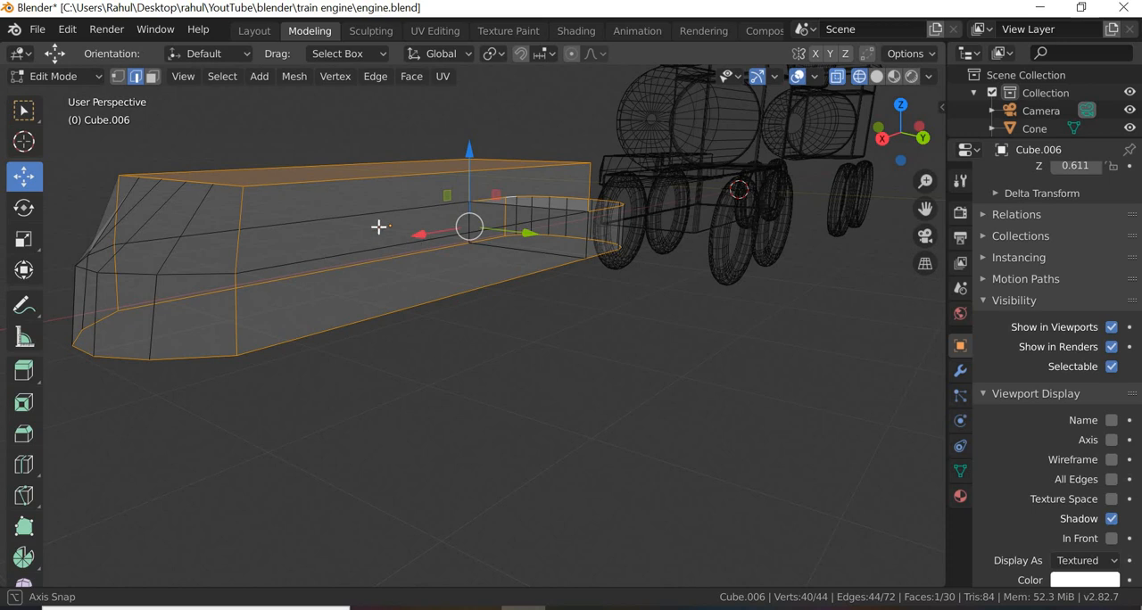
Step: Bevel the selected outline edges with 4 segments and an offset of 0.05 m
{"action": "right_click", "coordinate": [242, 218]}
{"action": "left_click", "coordinate": [225, 116]}
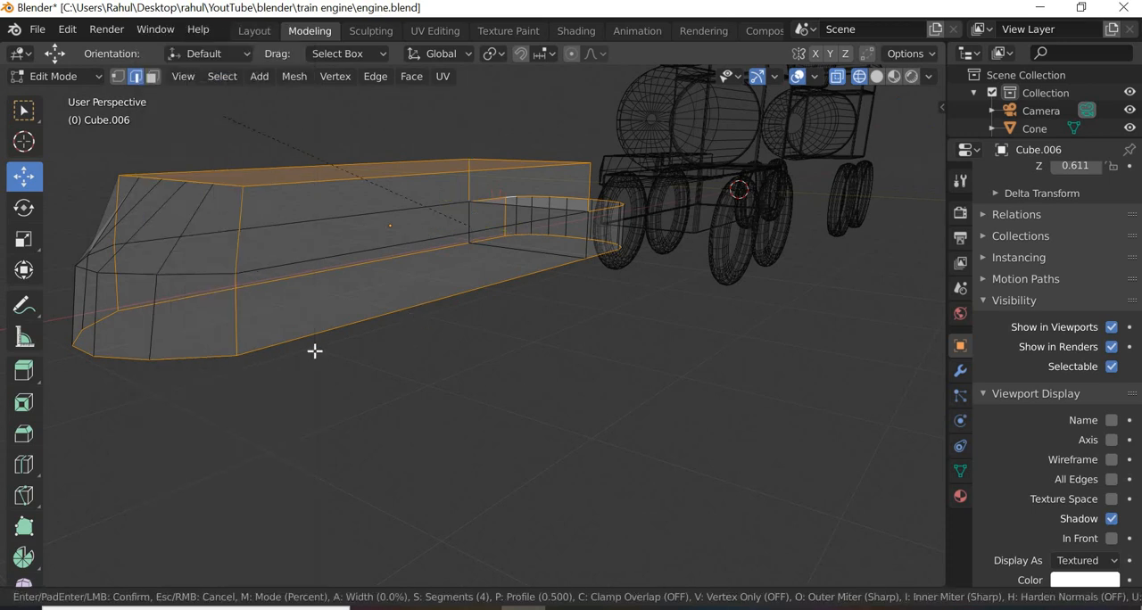
{"action": "left_click", "coordinate": [424, 343]}
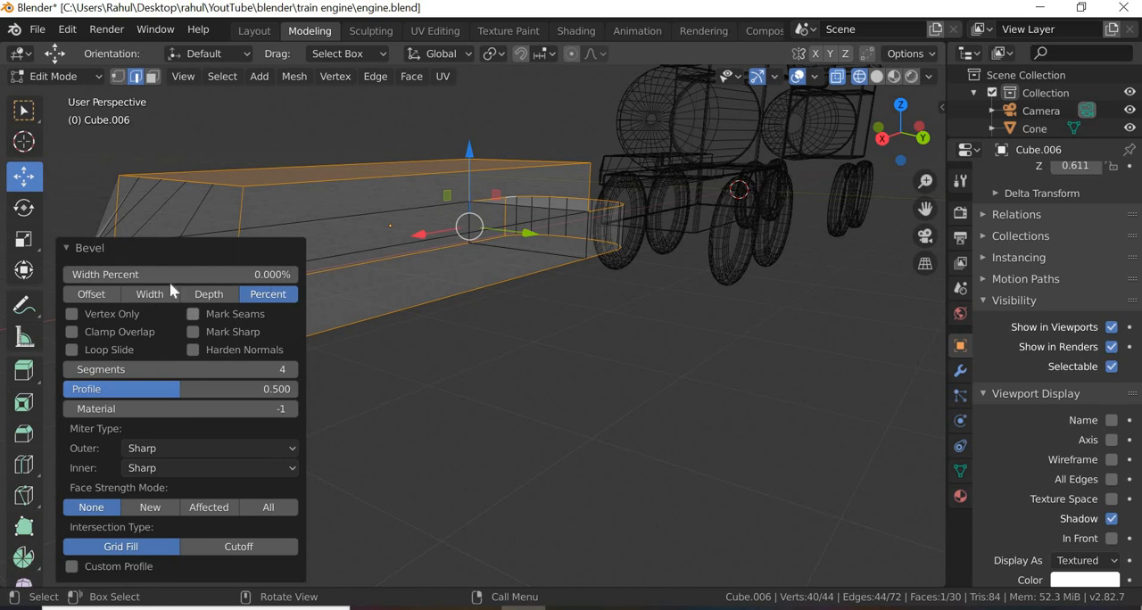
{"action": "left_click", "coordinate": [91, 293]}
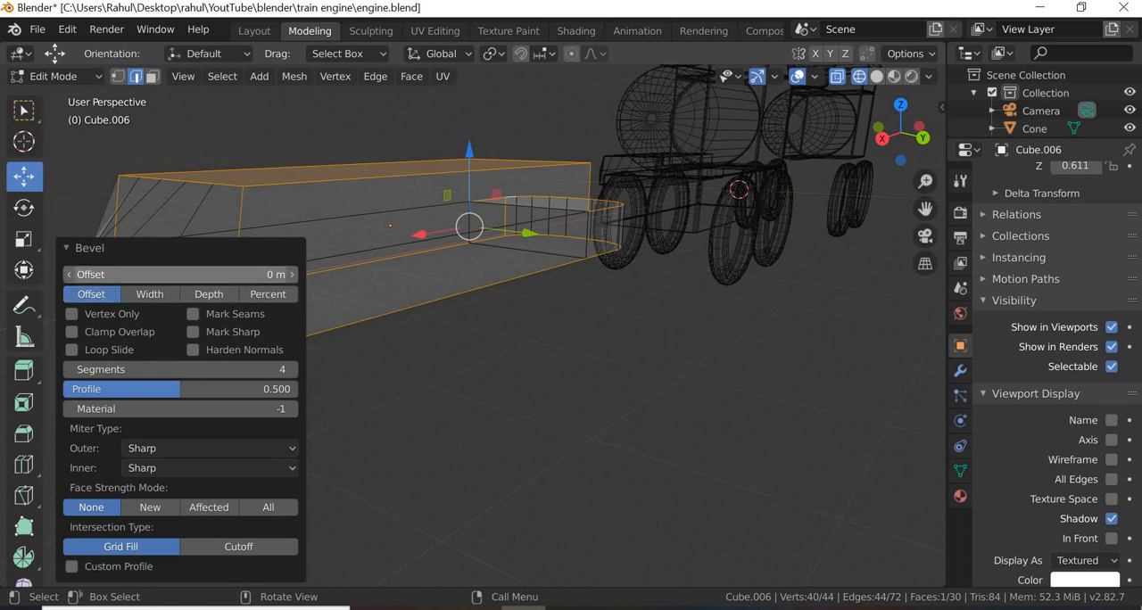
{"action": "left_click", "coordinate": [89, 274]}
{"action": "type", "text": ".0"}
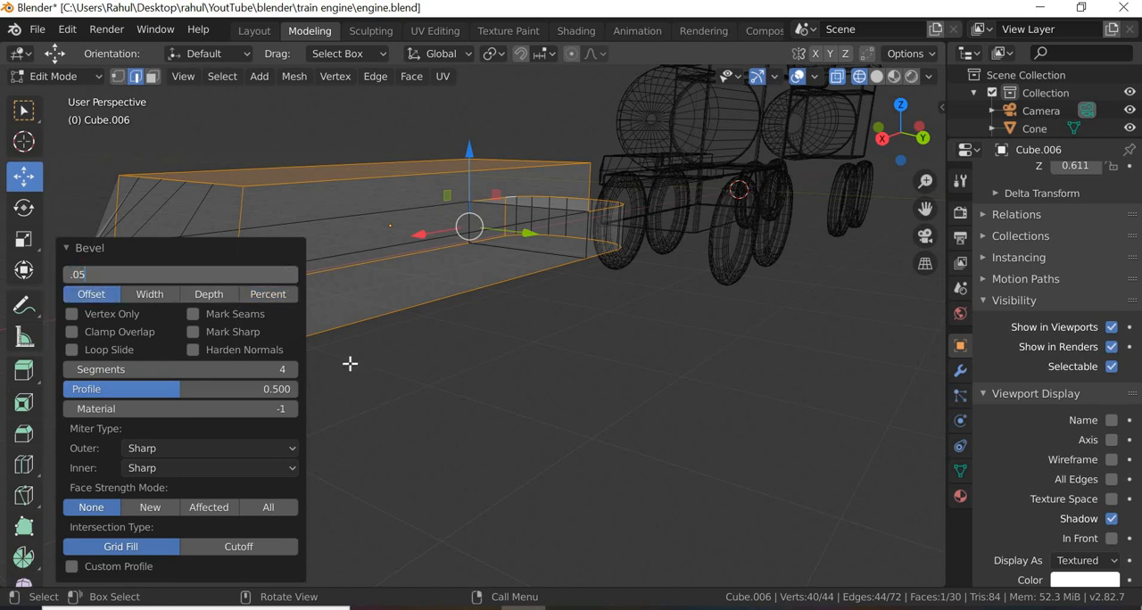
{"action": "type", "text": "5"}
{"action": "key", "text": "Return"}
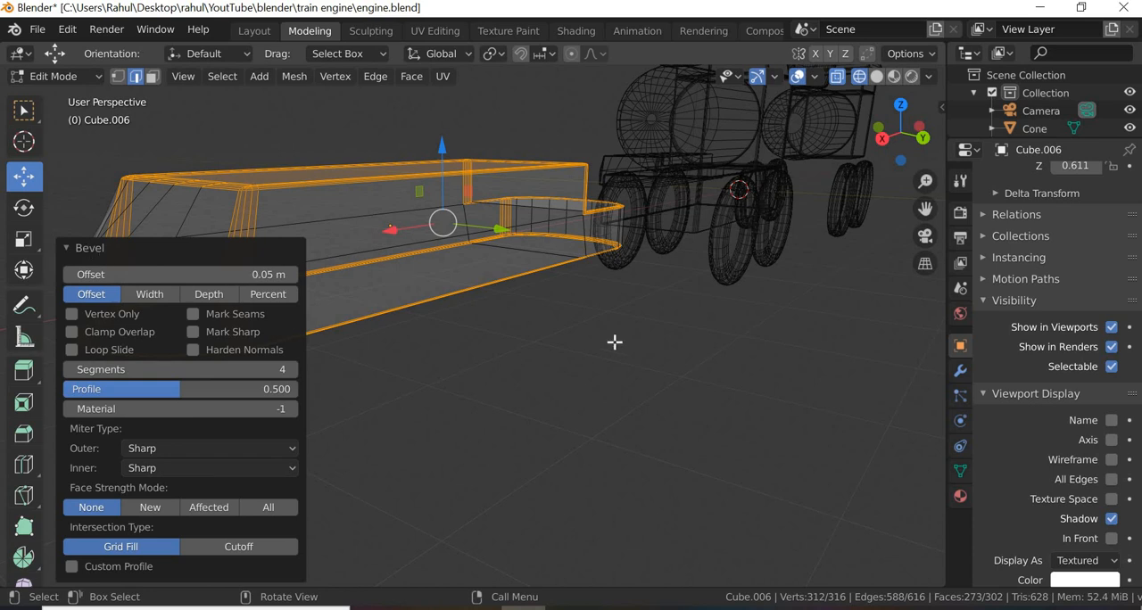
Step: Try the Percent width type for the outline bevel with a width of about 1%
{"action": "middle_click_drag", "start_coordinate": [615, 339], "coordinate": [354, 350]}
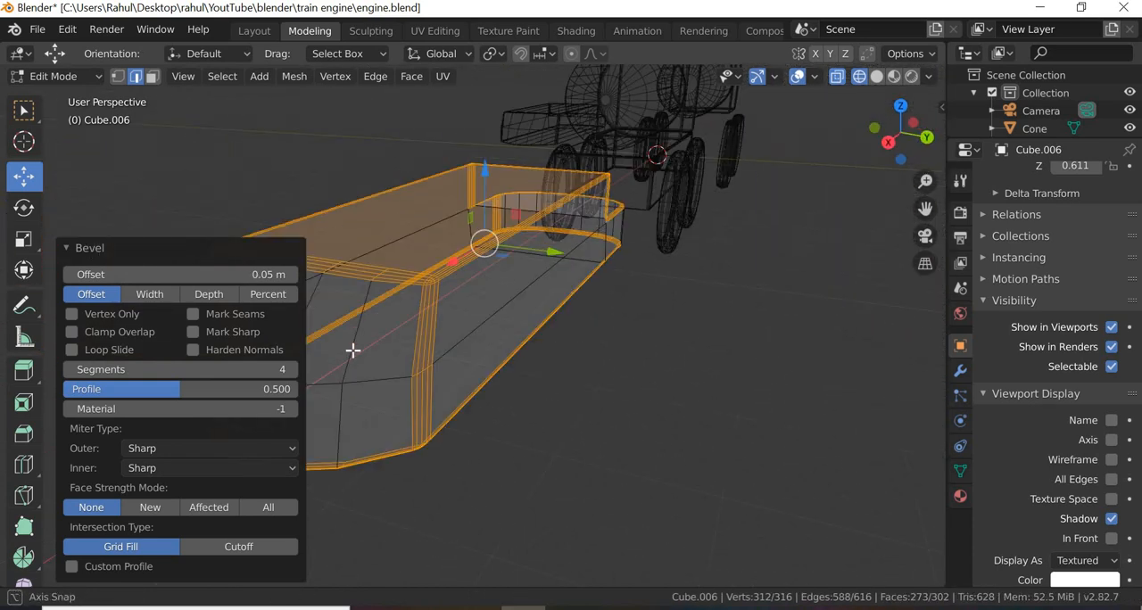
{"action": "left_click", "coordinate": [269, 295]}
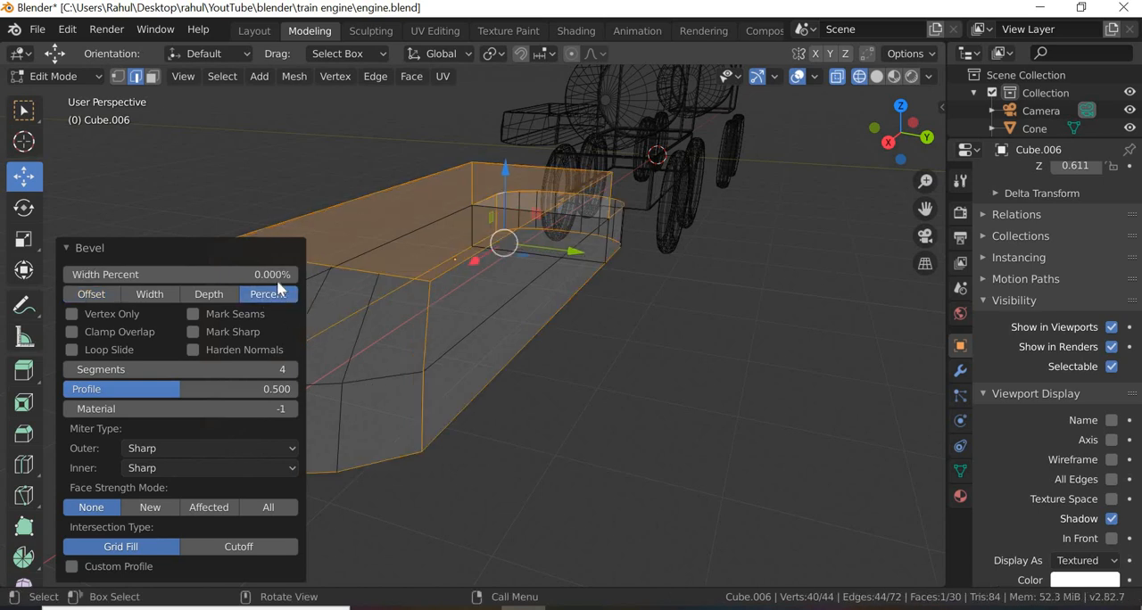
{"action": "left_click_drag", "start_coordinate": [192, 275], "coordinate": [193, 275]}
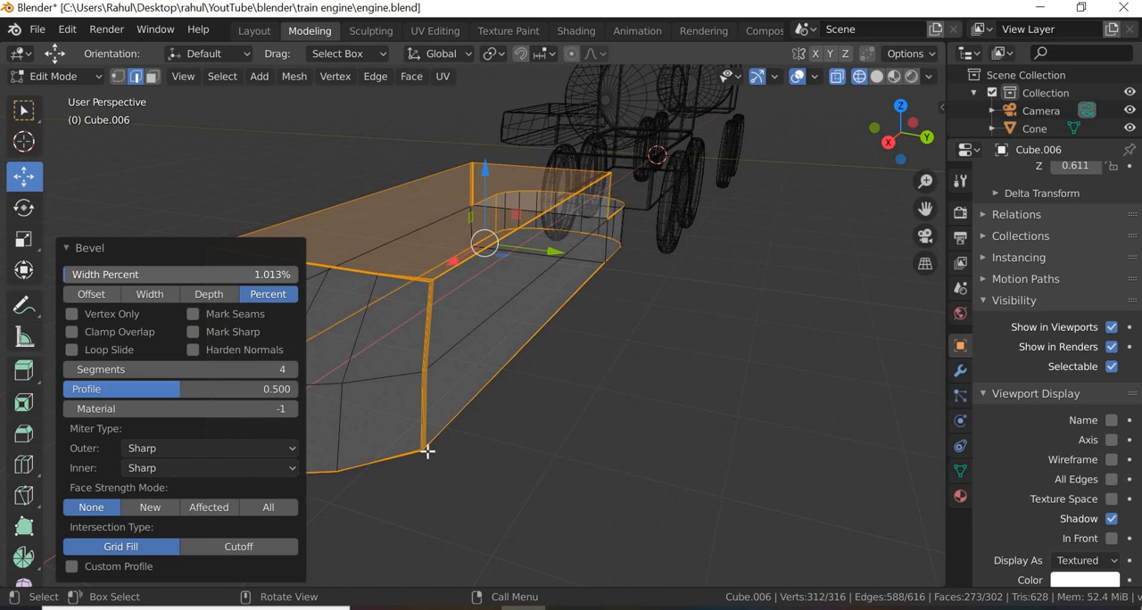
{"action": "middle_click_drag", "start_coordinate": [408, 401], "coordinate": [462, 167]}
{"action": "middle_click_drag", "start_coordinate": [428, 247], "coordinate": [383, 316]}
{"action": "scroll", "coordinate": [385, 304], "scroll_direction": "up", "scroll_amount": 4}
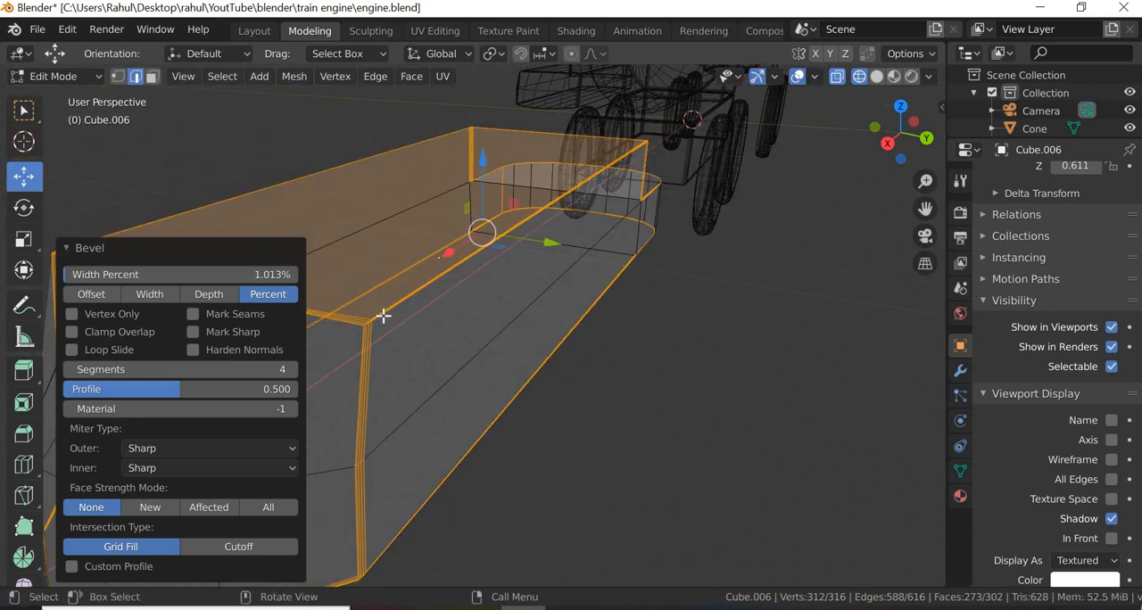
Step: Try the Depth width type for the bevel, reducing the depth to 0.01 m before setting it to 0.05 m
{"action": "left_click", "coordinate": [214, 295]}
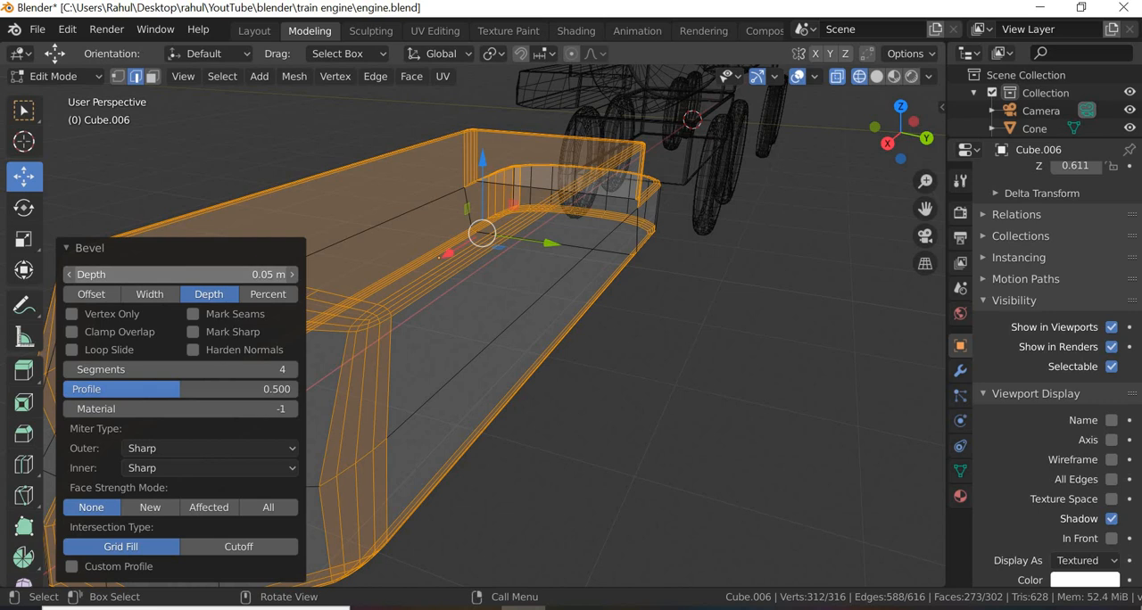
{"action": "left_click_drag", "start_coordinate": [180, 275], "coordinate": [170, 275]}
{"action": "left_click", "coordinate": [274, 275]}
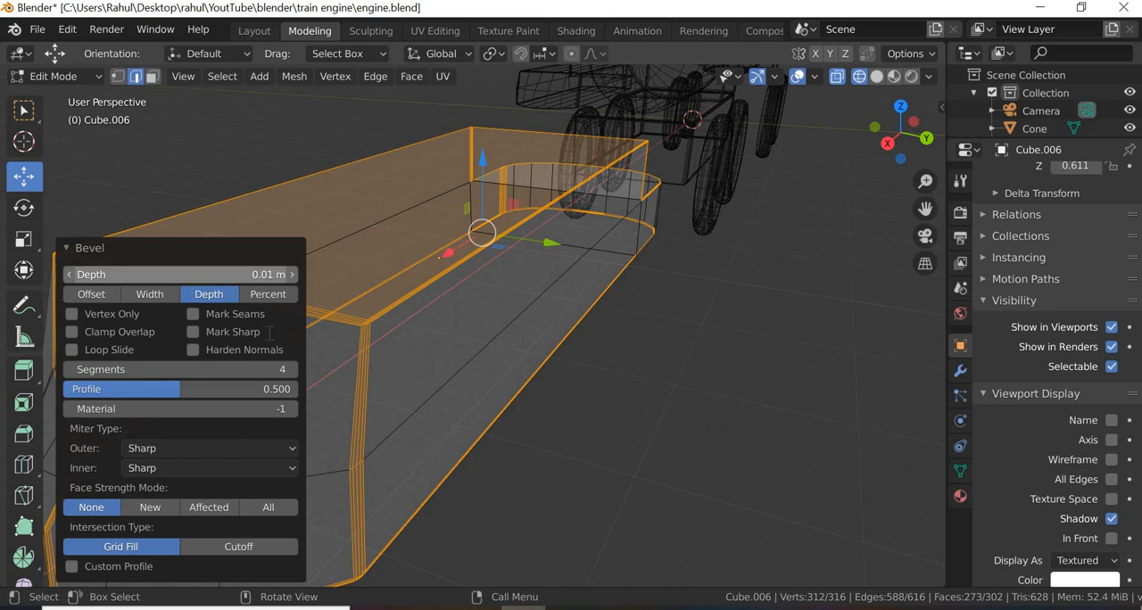
{"action": "type", "text": "0.05"}
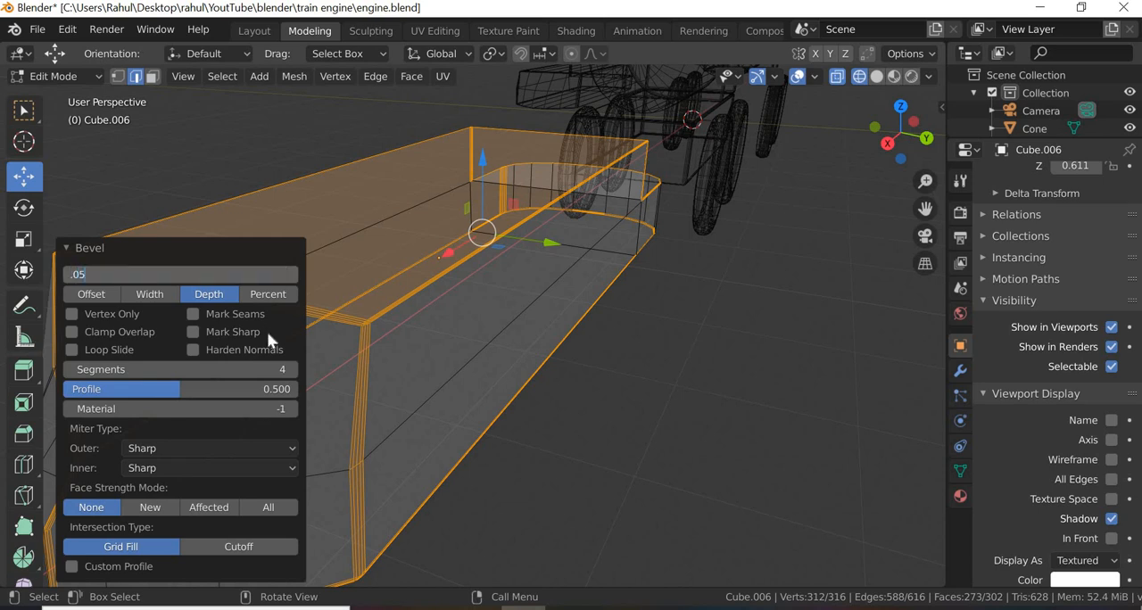
{"action": "key", "text": "Return"}
Step: Return the bevel to the Offset width type at 0.05 m, inspect the rounded end, and deselect the edges
{"action": "left_click", "coordinate": [111, 294]}
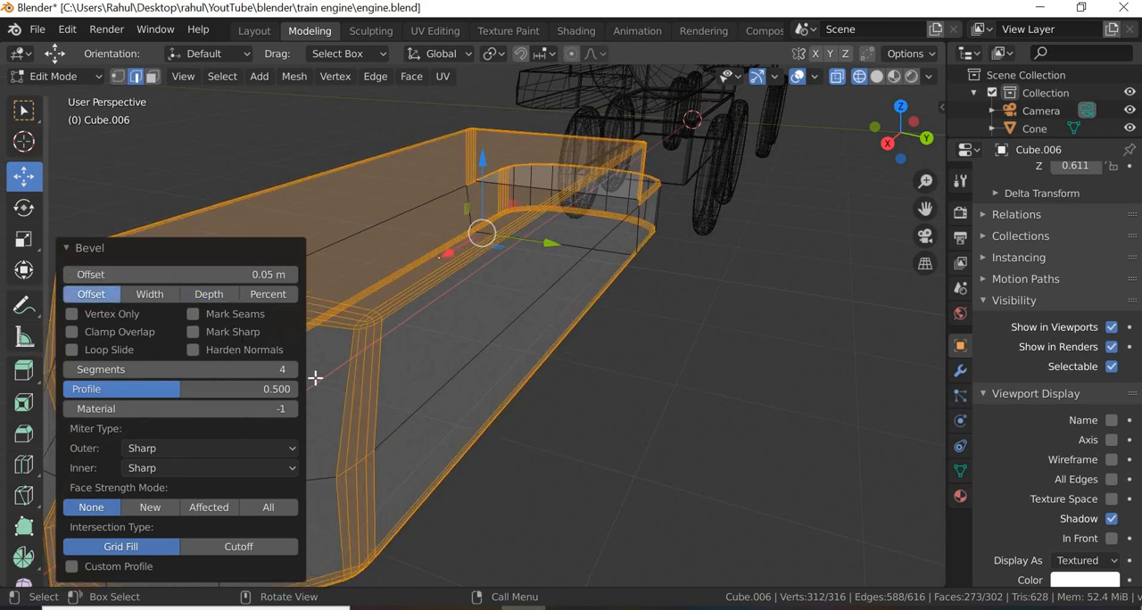
{"action": "scroll", "coordinate": [515, 418], "scroll_direction": "down", "scroll_amount": 4}
{"action": "middle_click_drag", "start_coordinate": [474, 407], "coordinate": [503, 349]}
{"action": "scroll", "coordinate": [503, 349], "scroll_direction": "up", "scroll_amount": 6}
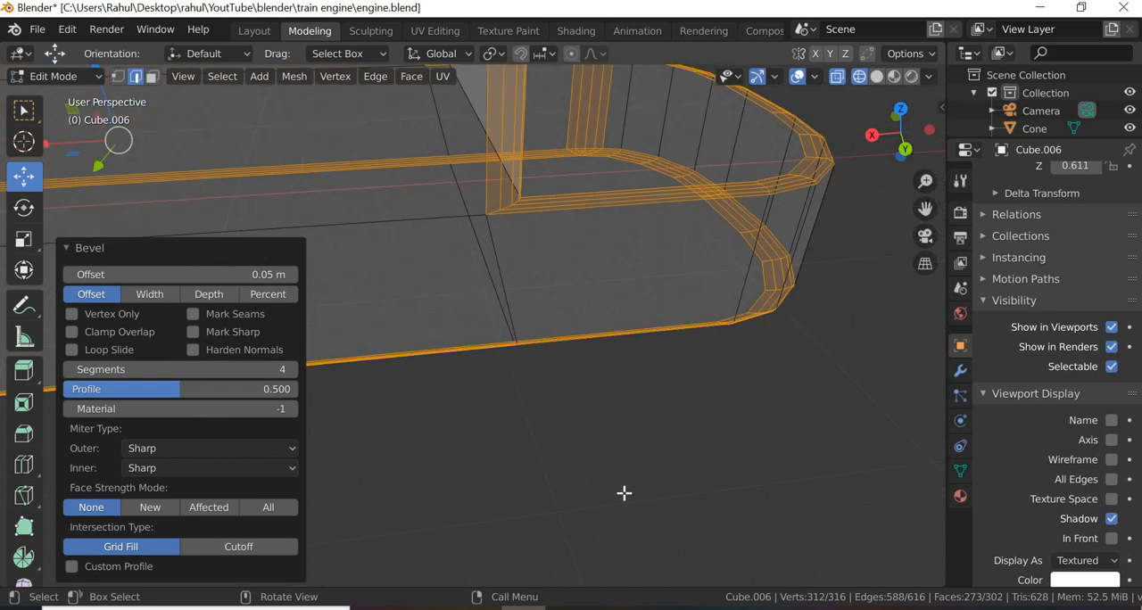
{"action": "left_click", "coordinate": [624, 493]}
Step: Show the scene in material preview shading and return the stepped block to Object Mode
{"action": "scroll", "coordinate": [437, 418], "scroll_direction": "down", "scroll_amount": 8}
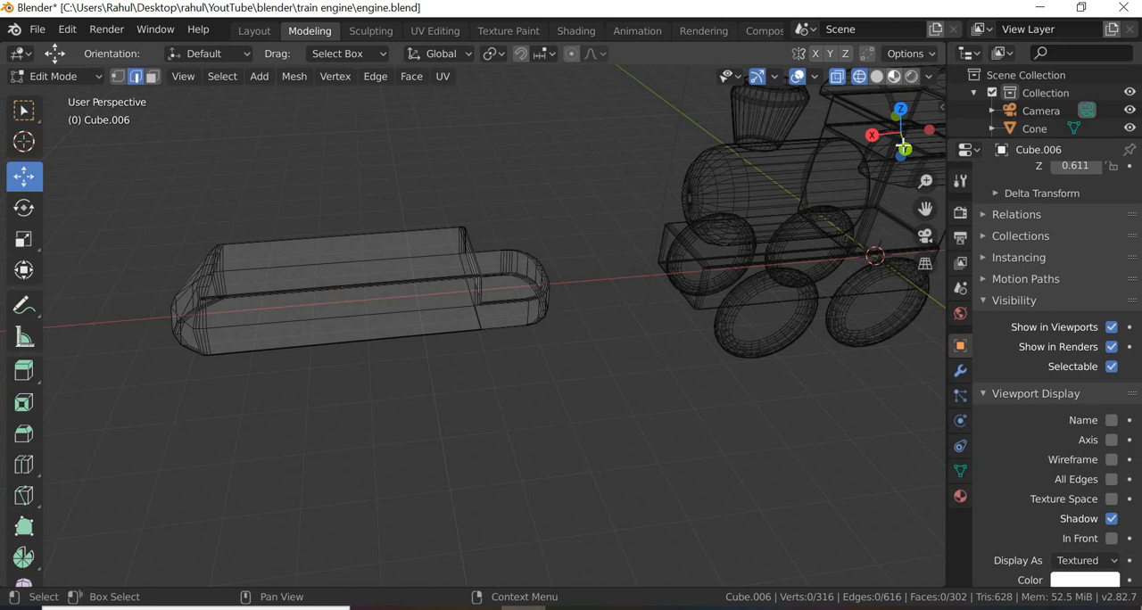
{"action": "key", "text": "shift+z"}
{"action": "scroll", "coordinate": [489, 398], "scroll_direction": "down", "scroll_amount": 2}
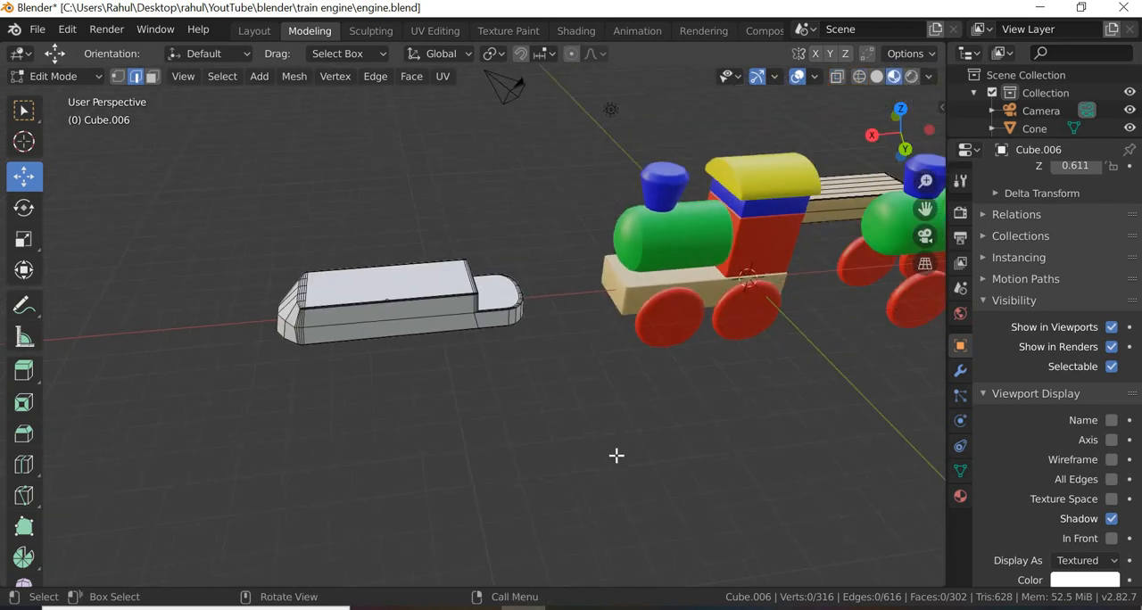
{"action": "scroll", "coordinate": [591, 439], "scroll_direction": "down", "scroll_amount": 2}
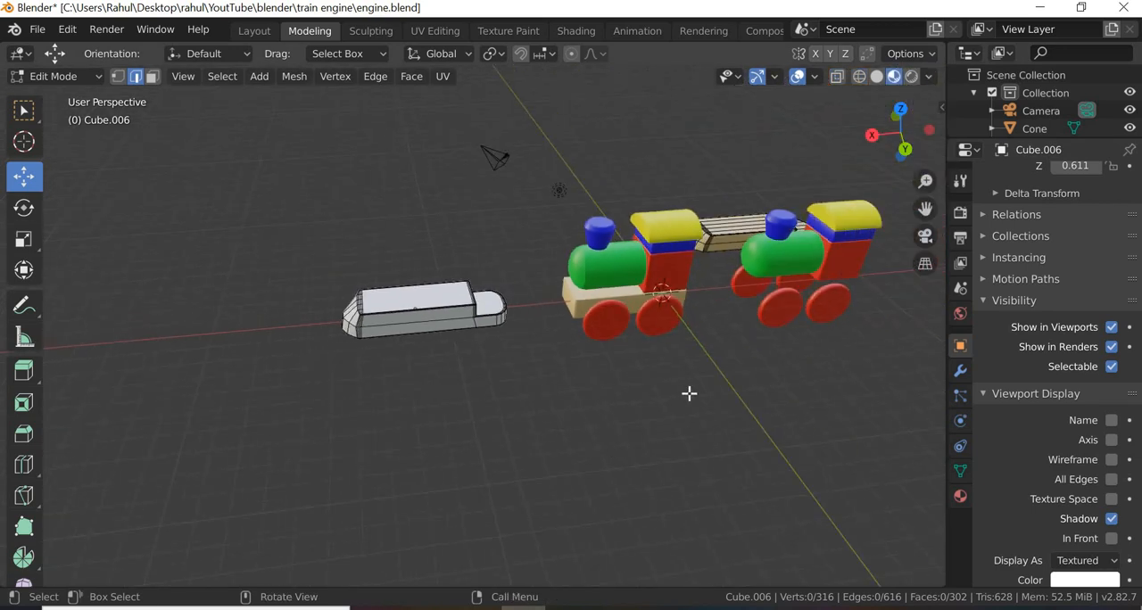
{"action": "scroll", "coordinate": [689, 393], "scroll_direction": "up", "scroll_amount": 1}
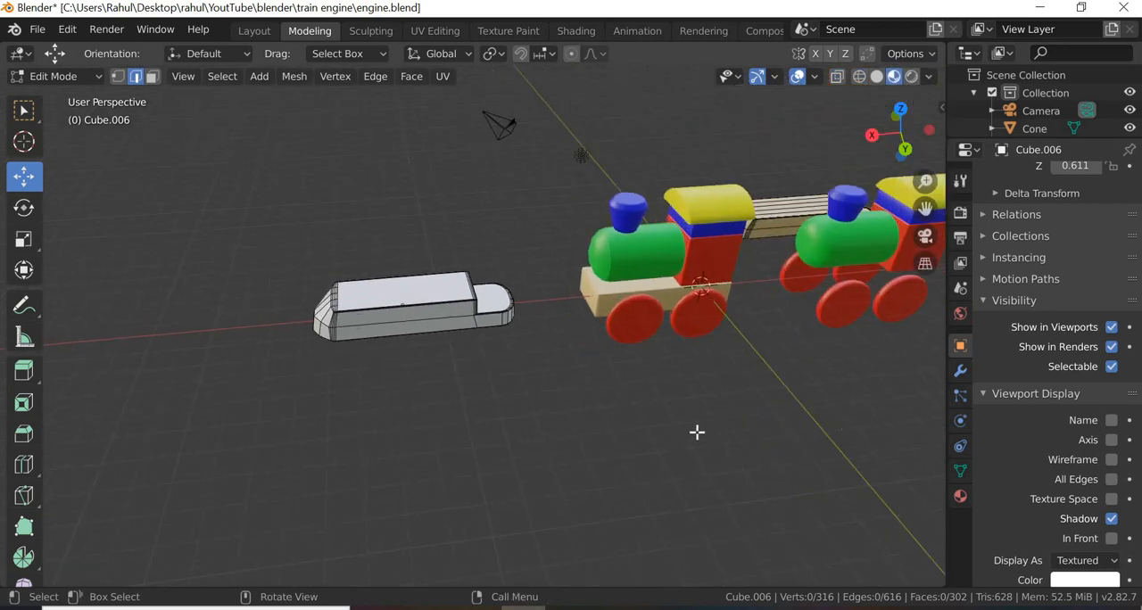
{"action": "left_click", "coordinate": [102, 77]}
{"action": "left_click", "coordinate": [75, 96]}
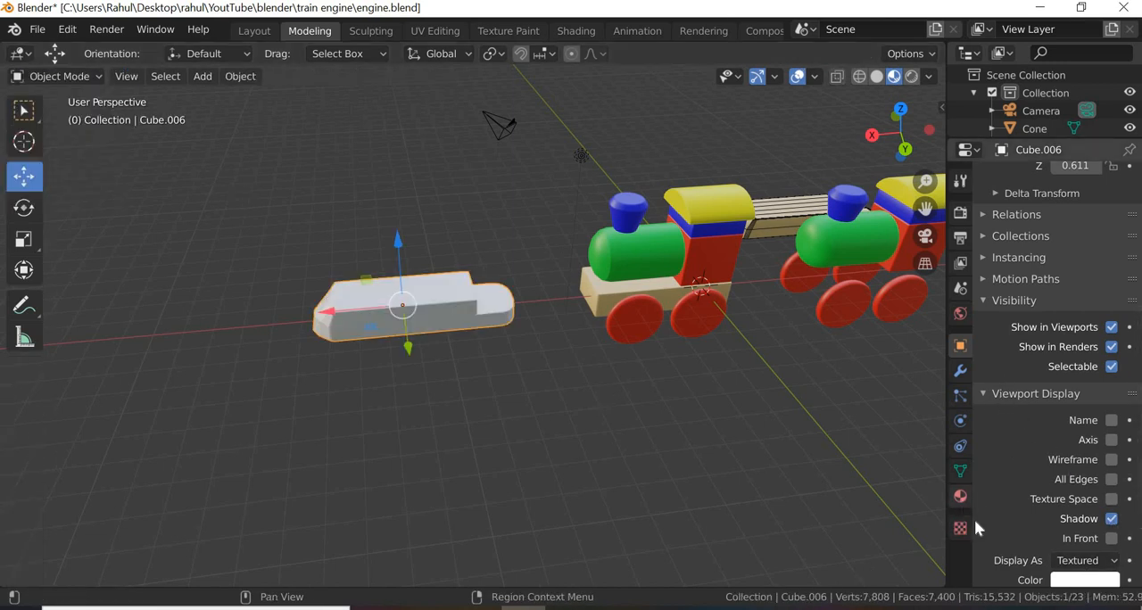
Step: Assign the existing "brown box" material to the stepped block and deselect it
{"action": "left_click", "coordinate": [961, 496]}
{"action": "left_click", "coordinate": [991, 252]}
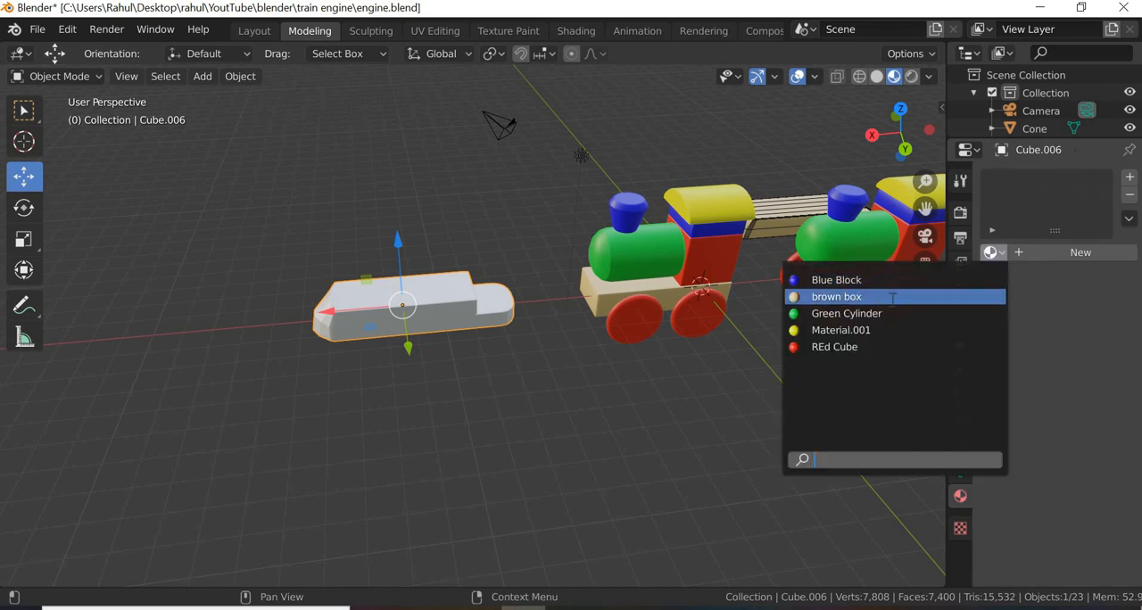
{"action": "left_click", "coordinate": [540, 357]}
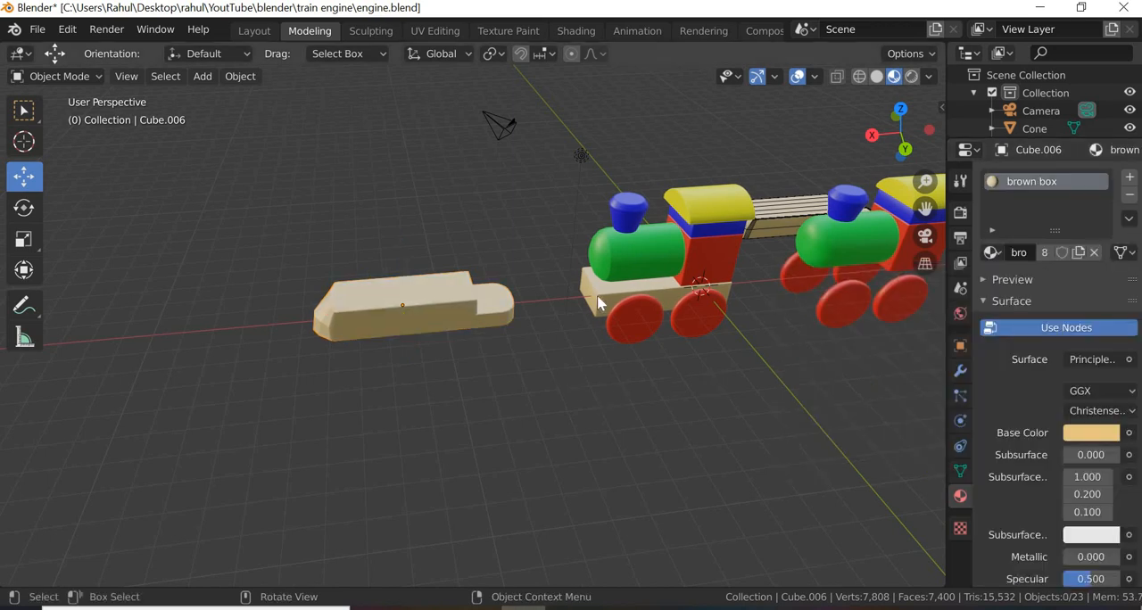
Step: Delete the old base block under the front engine and move the stepped block -9.61 m along X into its place
{"action": "key", "text": "Delete"}
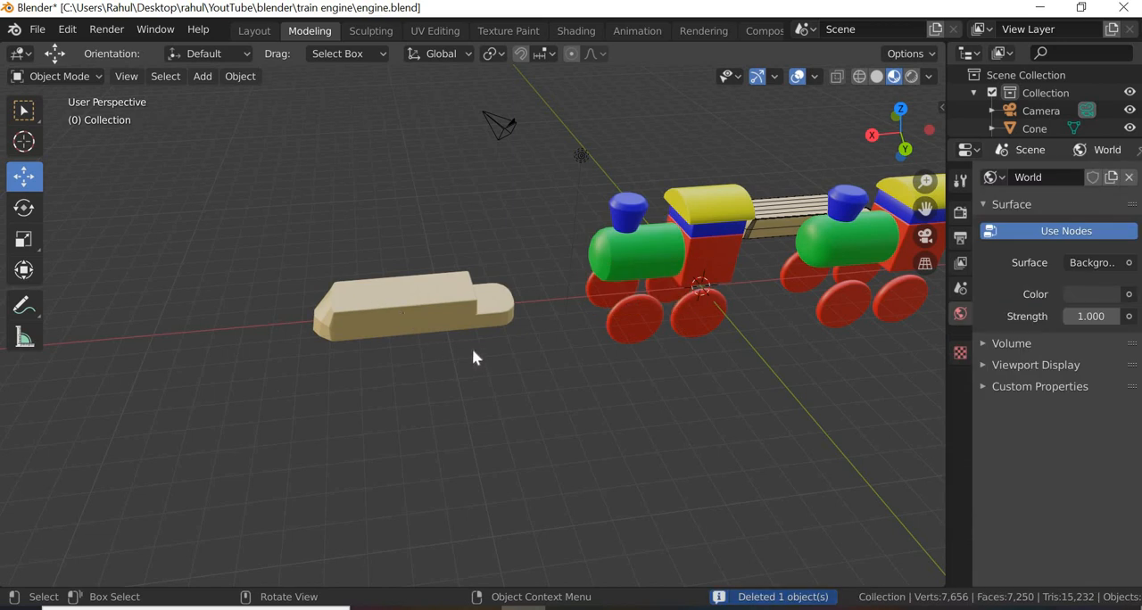
{"action": "left_click", "coordinate": [332, 311]}
{"action": "left_click_drag", "start_coordinate": [328, 314], "coordinate": [656, 359]}
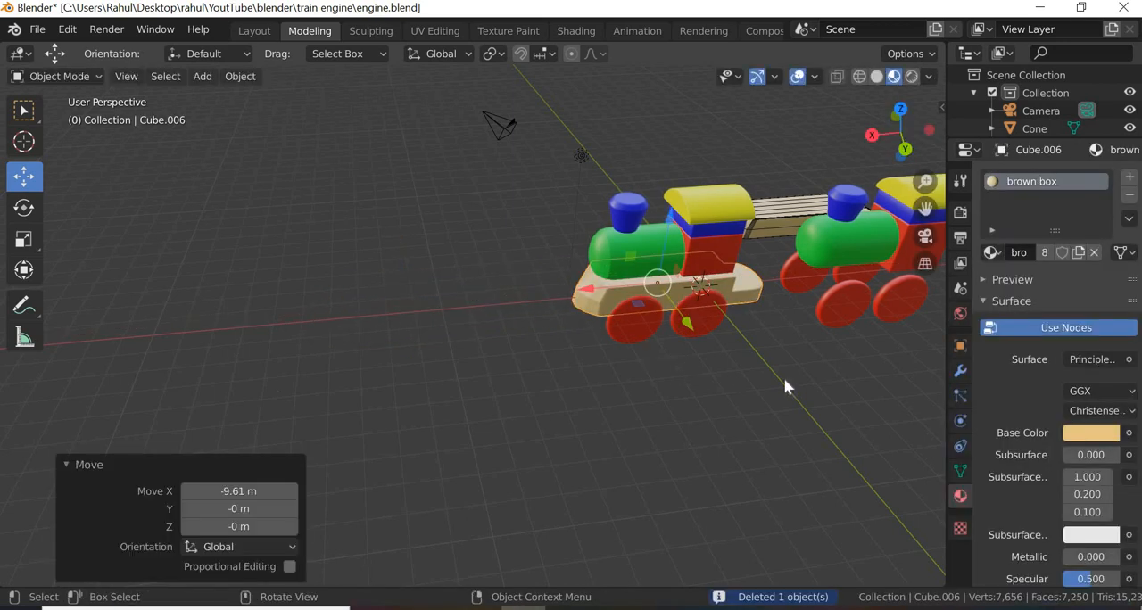
Step: Shift the stepped block -0.244 m along Y and lower it along Z beneath the engine's boiler and cab
{"action": "scroll", "coordinate": [830, 397], "scroll_direction": "up", "scroll_amount": 5}
{"action": "middle_click_drag", "start_coordinate": [596, 431], "coordinate": [592, 370], "text": "shift"}
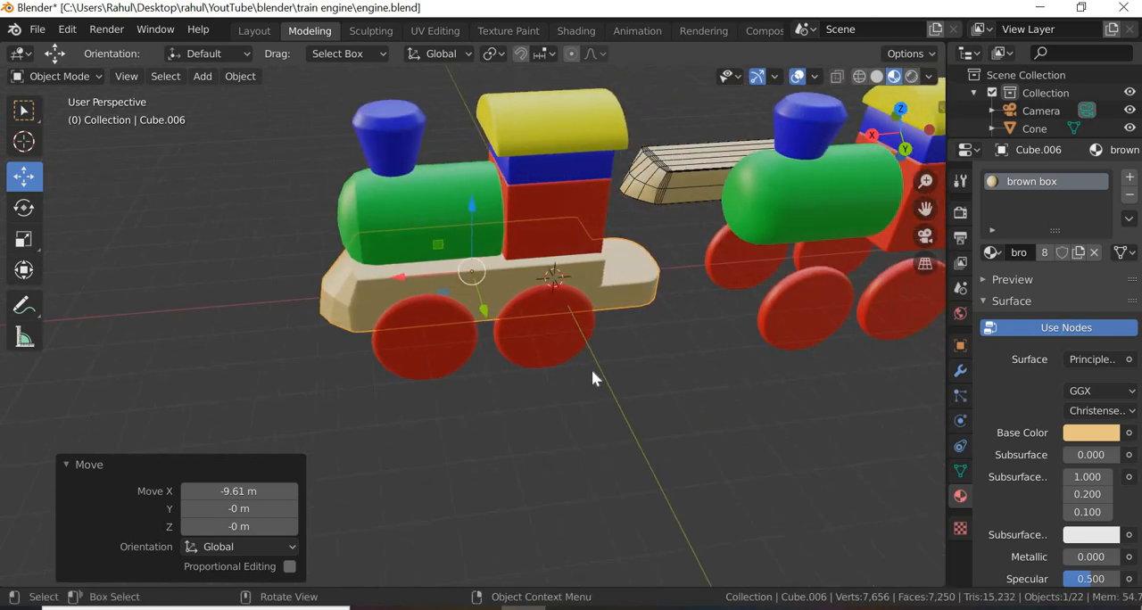
{"action": "scroll", "coordinate": [592, 370], "scroll_direction": "up", "scroll_amount": 1}
{"action": "middle_click_drag", "start_coordinate": [607, 448], "coordinate": [576, 288]}
{"action": "left_click_drag", "start_coordinate": [572, 283], "coordinate": [597, 318]}
{"action": "middle_click_drag", "start_coordinate": [597, 319], "coordinate": [645, 234]}
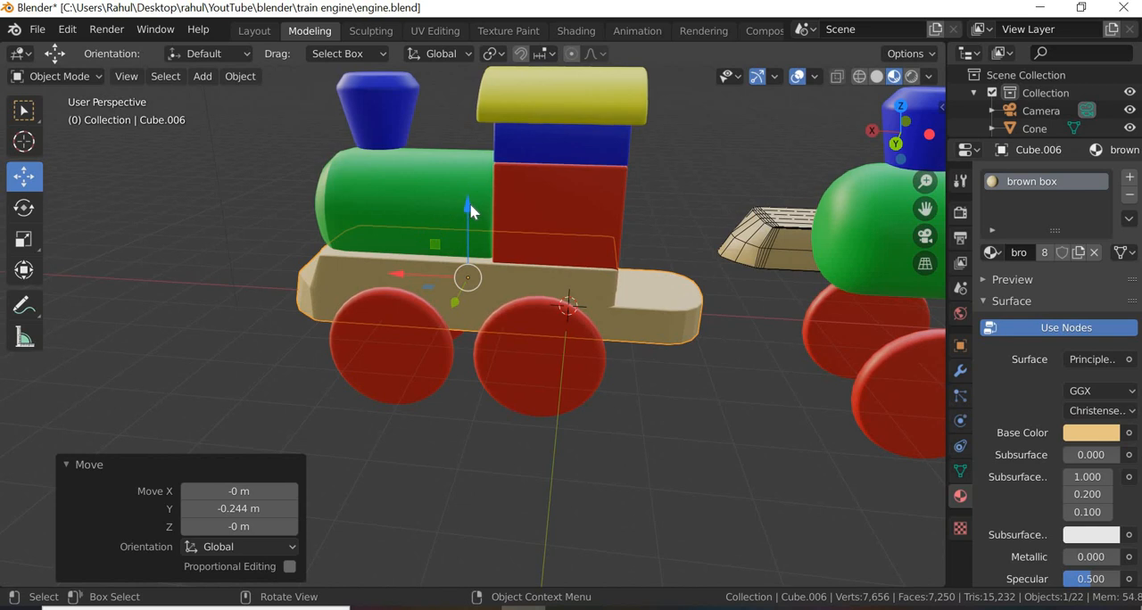
{"action": "left_click_drag", "start_coordinate": [467, 216], "coordinate": [441, 454]}
{"action": "left_click", "coordinate": [481, 458]}
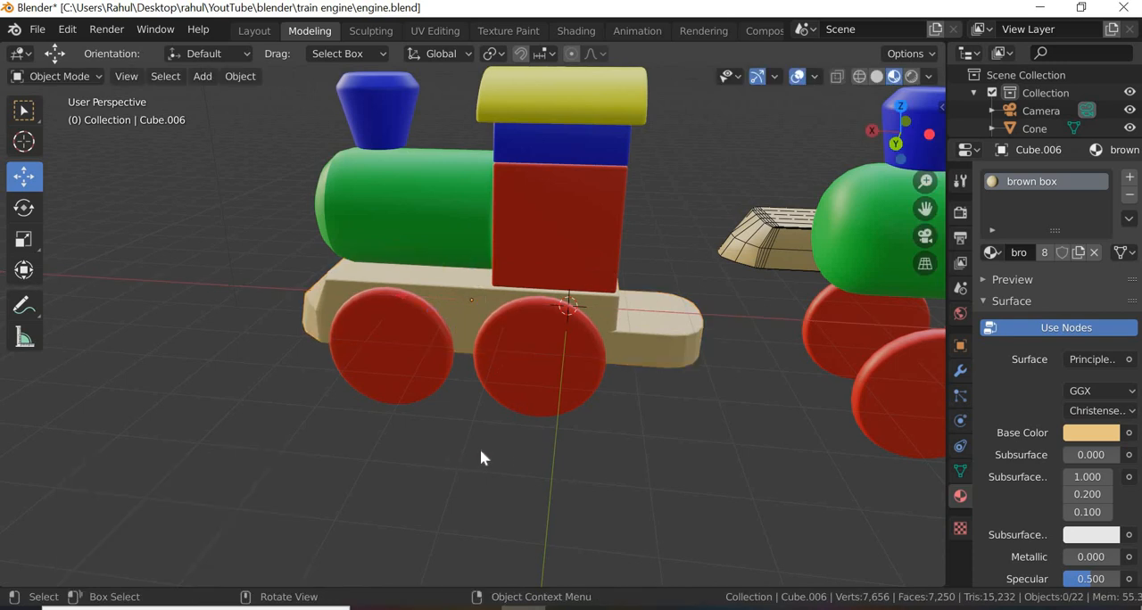
Step: Apply Shade Smooth to the engine's new base block
{"action": "middle_click_drag", "start_coordinate": [481, 458], "coordinate": [348, 328]}
{"action": "left_click", "coordinate": [352, 327]}
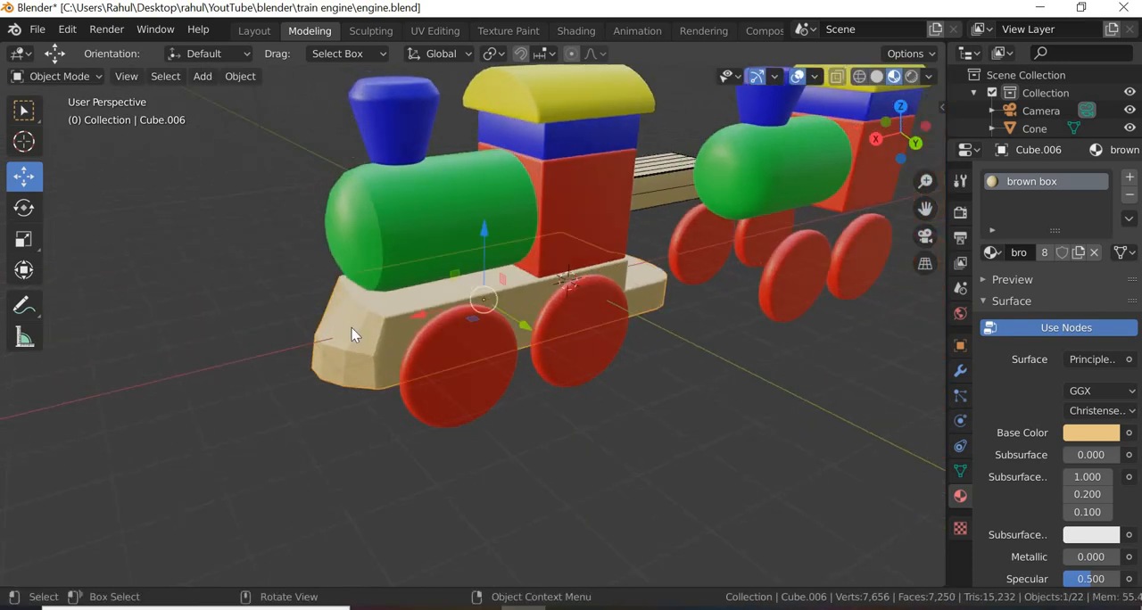
{"action": "right_click", "coordinate": [324, 297]}
{"action": "scroll", "coordinate": [611, 418], "scroll_direction": "down", "scroll_amount": 4}
{"action": "left_click", "coordinate": [511, 419]}
{"action": "middle_click_drag", "start_coordinate": [513, 418], "coordinate": [385, 376]}
{"action": "scroll", "coordinate": [559, 403], "scroll_direction": "up", "scroll_amount": 3}
{"action": "left_click", "coordinate": [384, 376]}
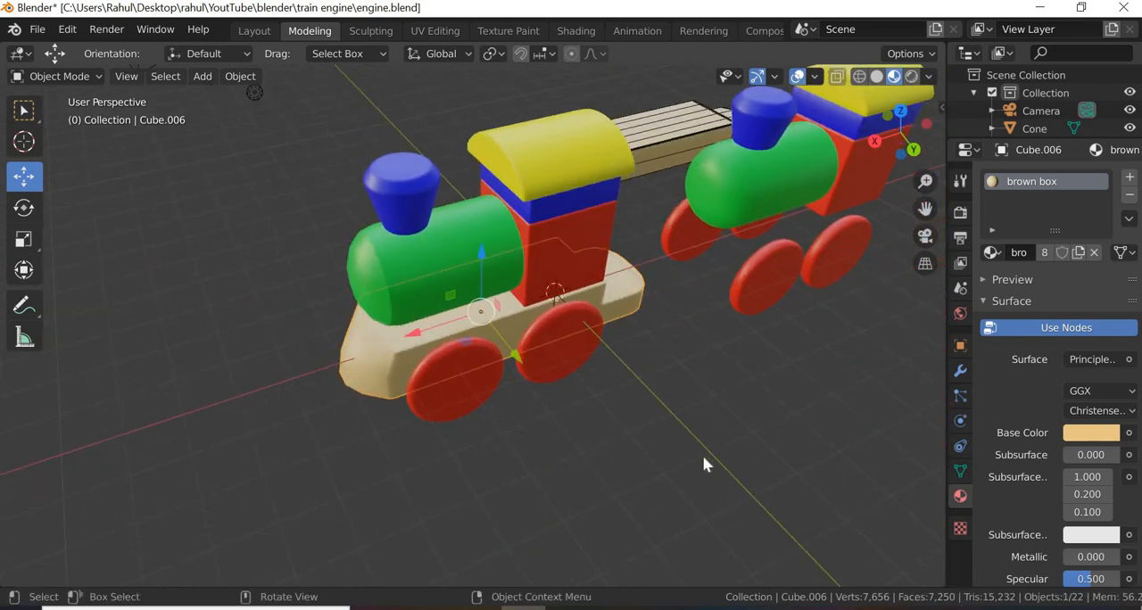
Step: Select the spare stepped block behind the second engine for reference, and add a 2 m cube mesh at the world origin
{"action": "scroll", "coordinate": [668, 461], "scroll_direction": "down", "scroll_amount": 1}
{"action": "middle_click_drag", "start_coordinate": [615, 444], "coordinate": [489, 475], "text": "shift"}
{"action": "left_click", "coordinate": [489, 191]}
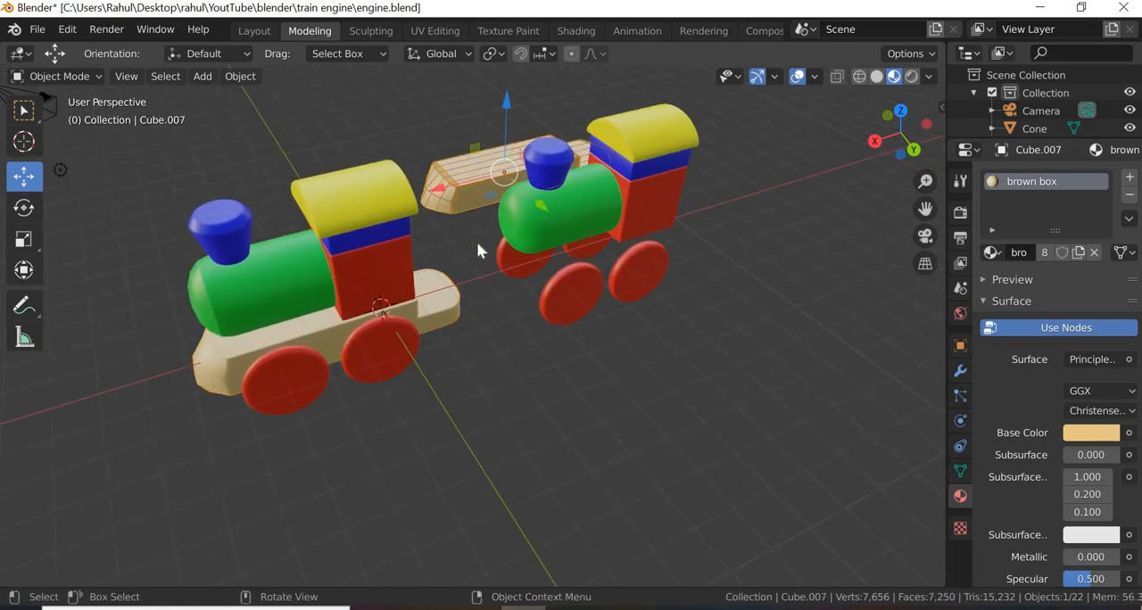
{"action": "middle_click_drag", "start_coordinate": [509, 335], "coordinate": [678, 194]}
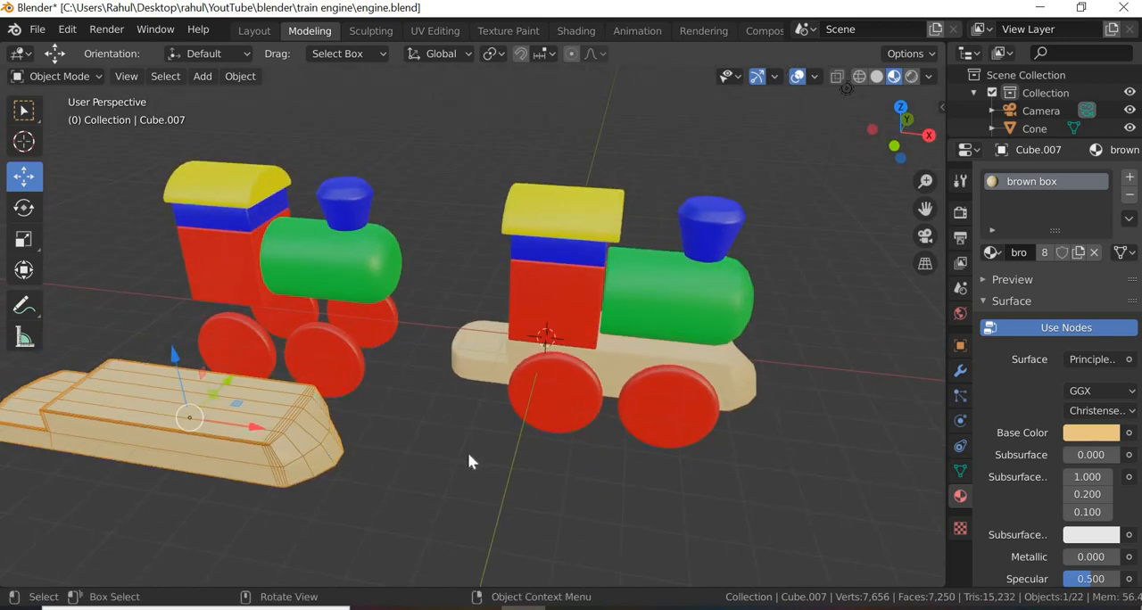
{"action": "scroll", "coordinate": [468, 457], "scroll_direction": "down", "scroll_amount": 5}
{"action": "middle_click_drag", "start_coordinate": [416, 523], "coordinate": [723, 348]}
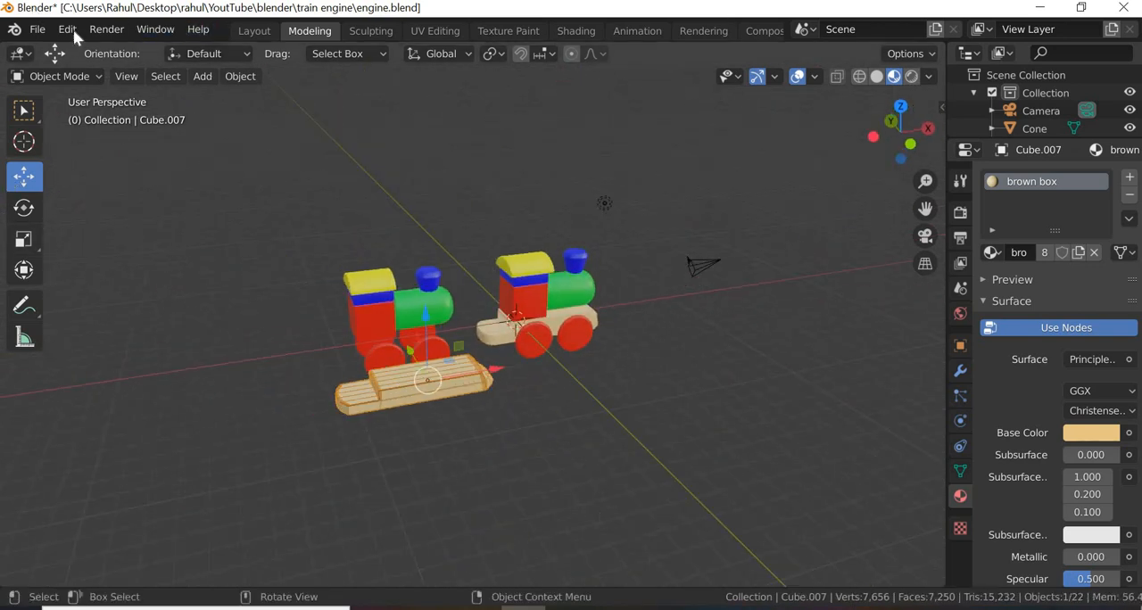
{"action": "left_click", "coordinate": [210, 77]}
{"action": "mouse_move", "coordinate": [233, 97]}
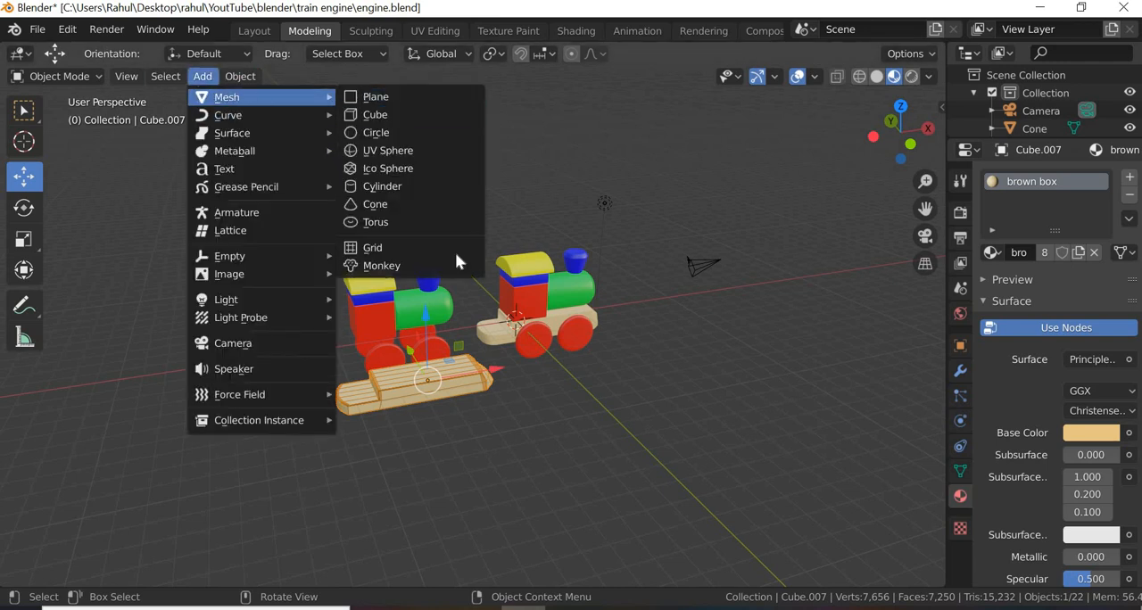
{"action": "left_click", "coordinate": [375, 114]}
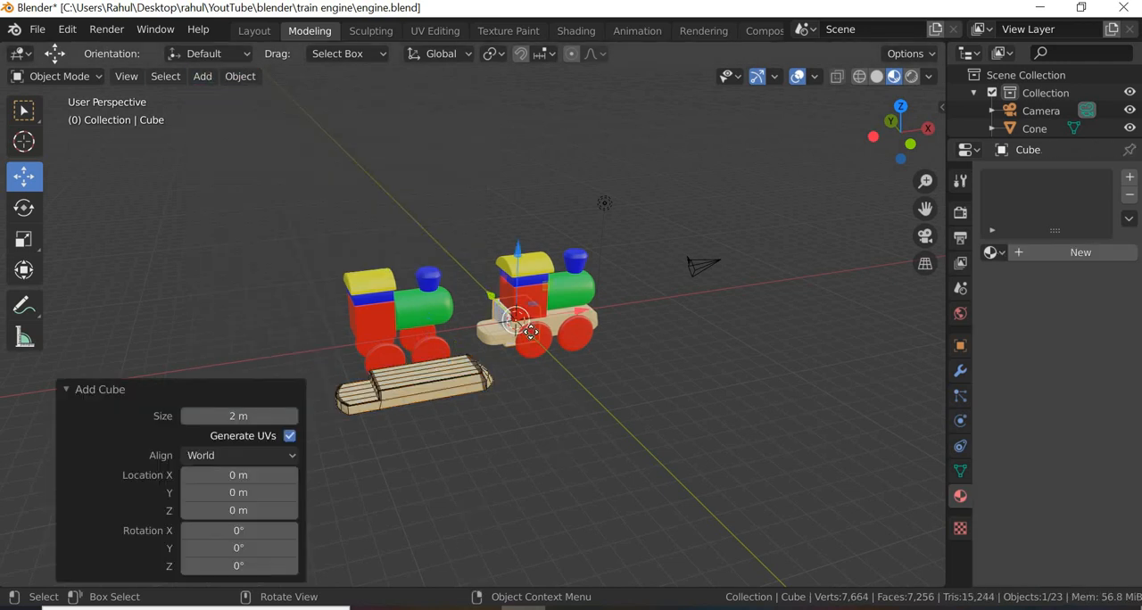
Step: Move the new cube -9.76 m along Y and -7.17 m along X into the open space beside the engines
{"action": "key", "text": "g"}
{"action": "key", "text": "y"}
{"action": "left_click", "coordinate": [629, 399]}
{"action": "key", "text": "g"}
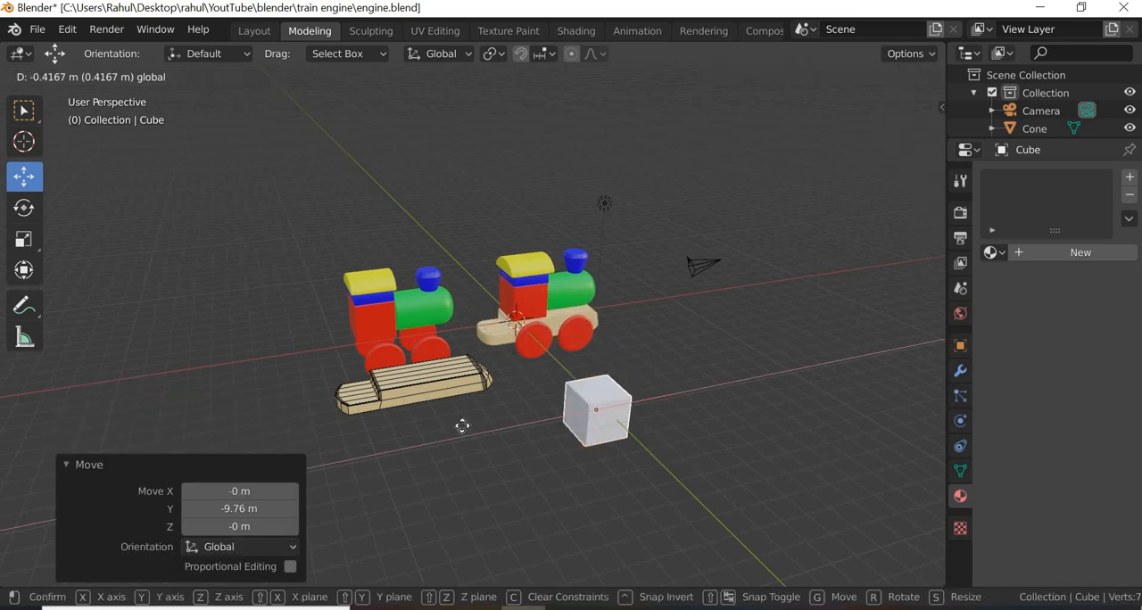
{"action": "left_click", "coordinate": [41, 290]}
Step: Scale the new cube by 2.614 along X and 0.555 along Z to form a long, flat block
{"action": "left_click", "coordinate": [24, 240]}
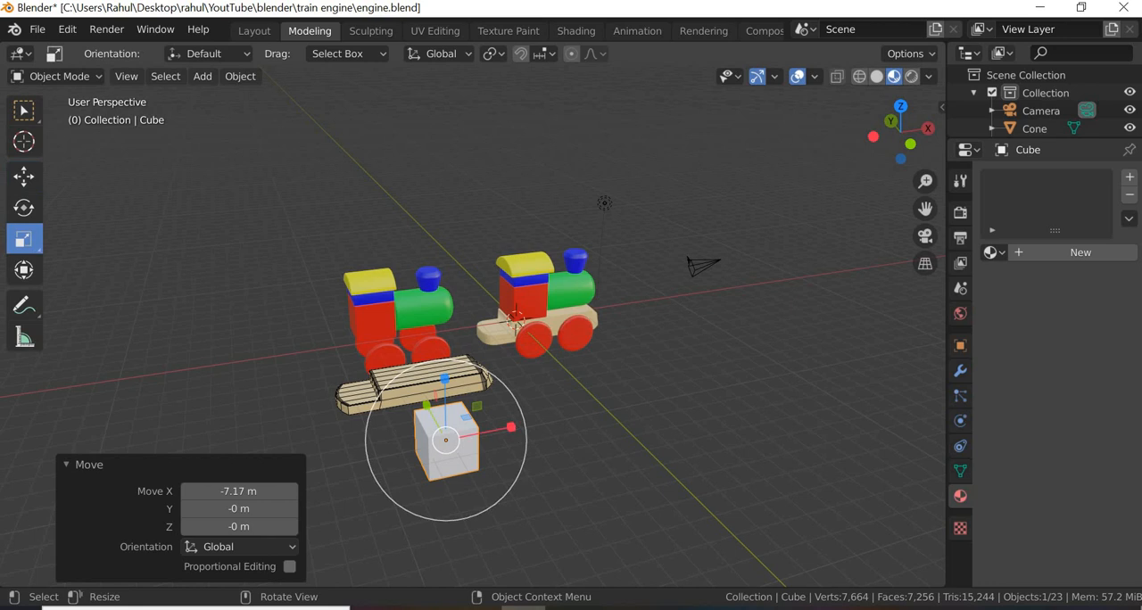
{"action": "left_click_drag", "start_coordinate": [510, 428], "coordinate": [625, 421]}
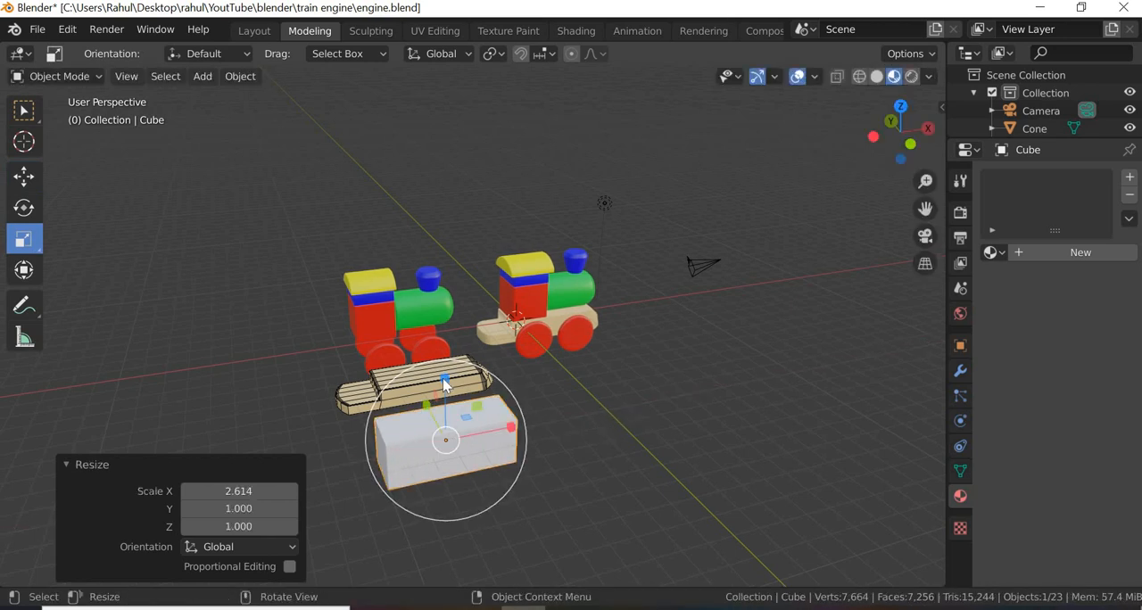
{"action": "left_click_drag", "start_coordinate": [445, 379], "coordinate": [474, 497]}
{"action": "middle_click_drag", "start_coordinate": [473, 497], "coordinate": [256, 346]}
{"action": "right_click", "coordinate": [256, 345]}
{"action": "mouse_move", "coordinate": [256, 343]}
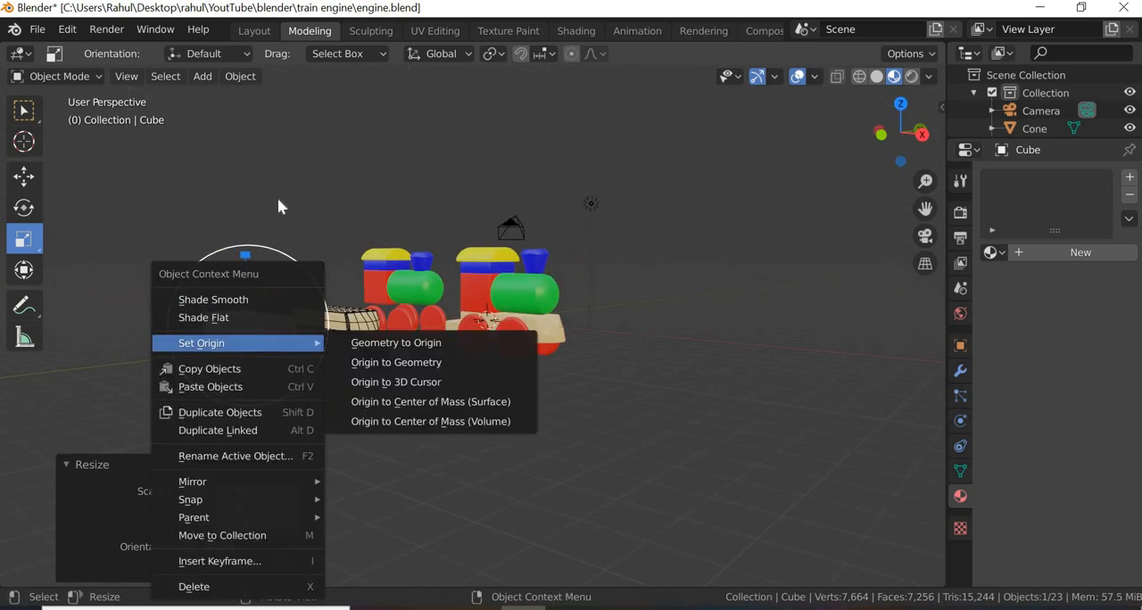
Step: Enter Edit Mode on the elongated cube and display the scene in wireframe
{"action": "left_click", "coordinate": [88, 76]}
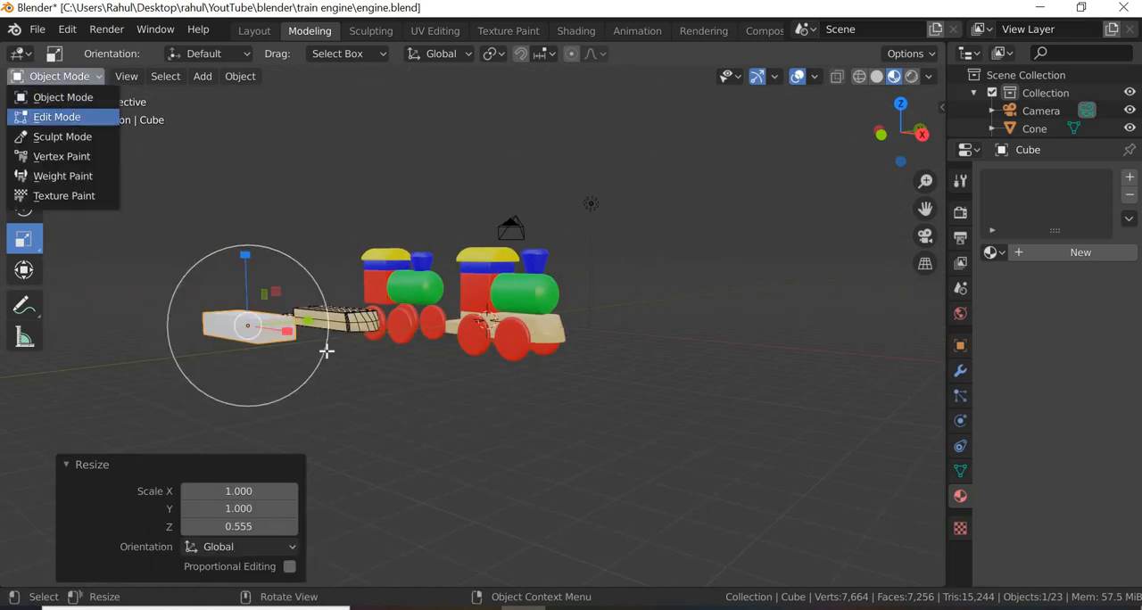
{"action": "left_click", "coordinate": [58, 117]}
{"action": "middle_click_drag", "start_coordinate": [406, 413], "coordinate": [428, 407]}
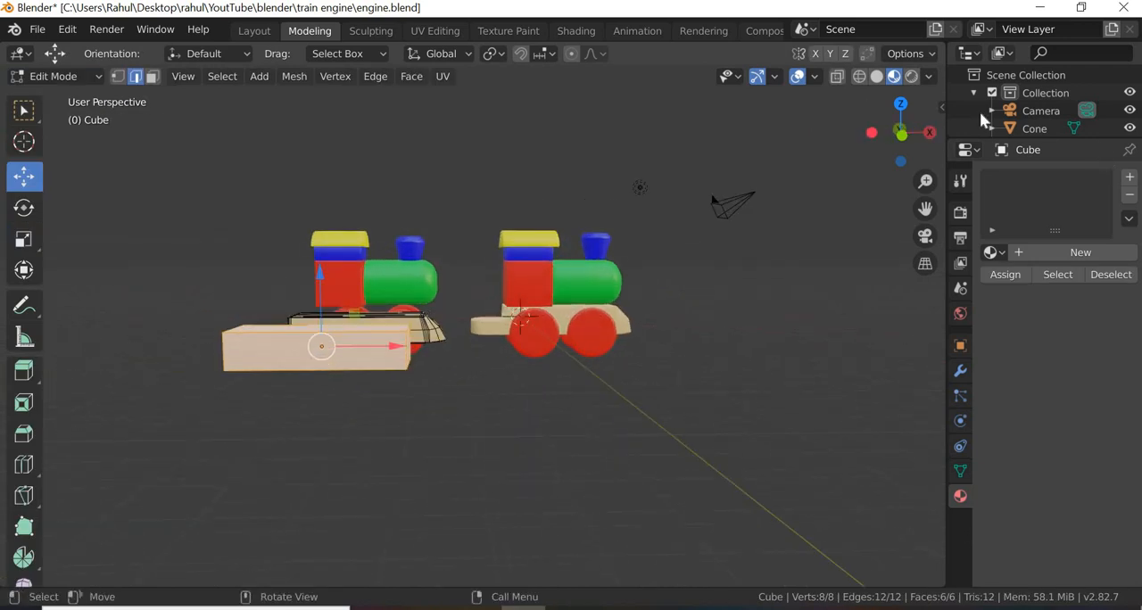
{"action": "key", "text": "shift+z"}
{"action": "scroll", "coordinate": [383, 359], "scroll_direction": "up", "scroll_amount": 2}
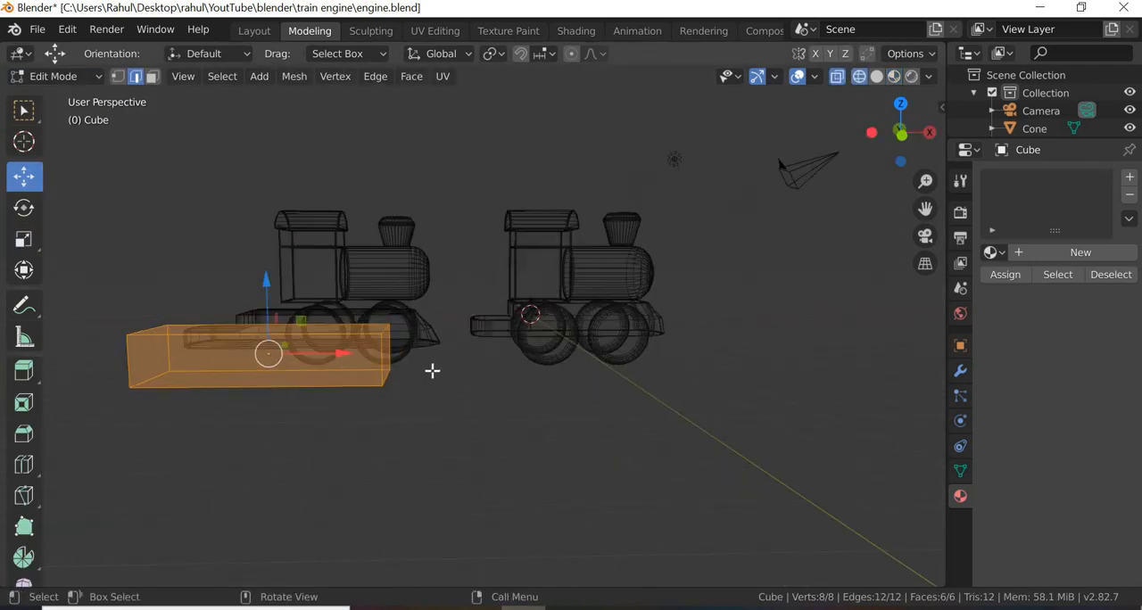
Step: Select the block's four vertical edges and subdivide them with 1 cut, splitting its height into two layers
{"action": "middle_click_drag", "start_coordinate": [465, 489], "coordinate": [426, 313]}
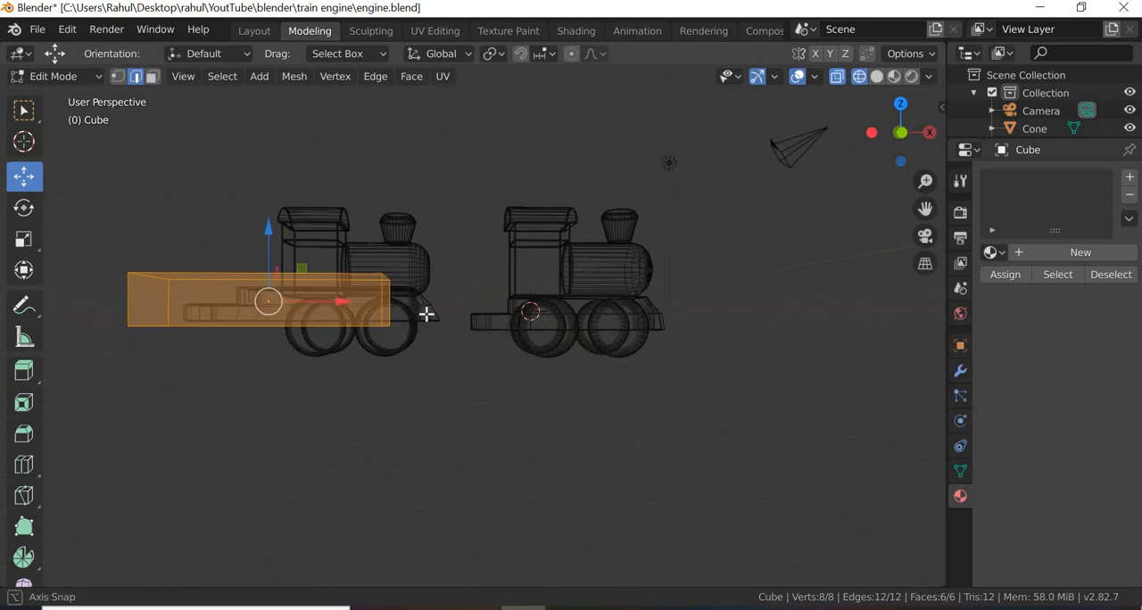
{"action": "left_click_drag", "start_coordinate": [410, 299], "coordinate": [125, 308]}
{"action": "right_click", "coordinate": [124, 305]}
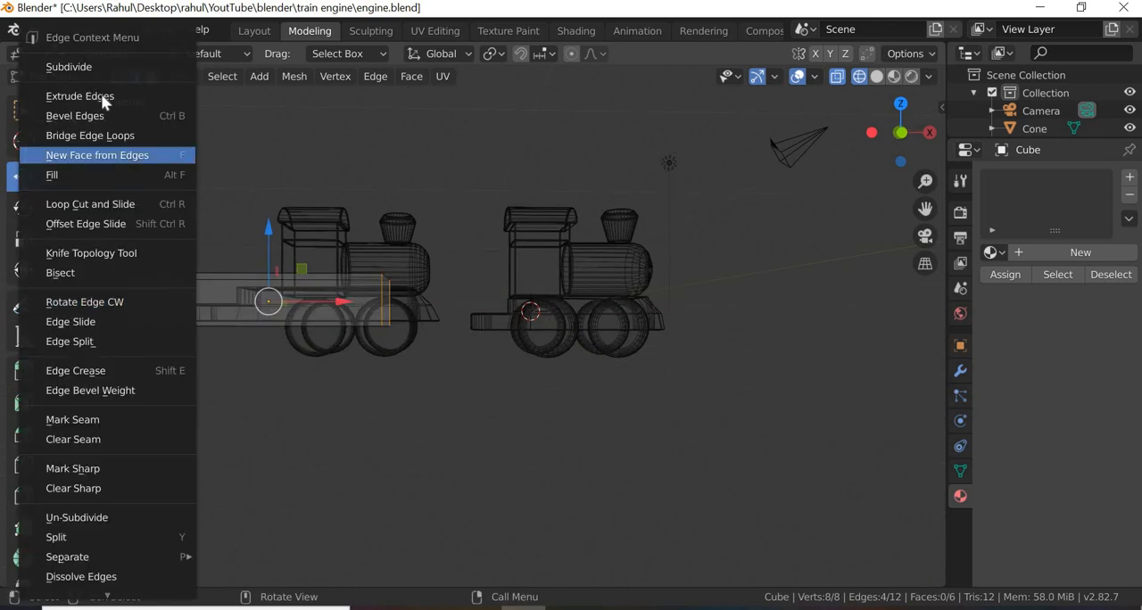
{"action": "left_click", "coordinate": [89, 66]}
{"action": "middle_click_drag", "start_coordinate": [391, 417], "coordinate": [440, 425]}
{"action": "scroll", "coordinate": [492, 433], "scroll_direction": "down", "scroll_amount": 3}
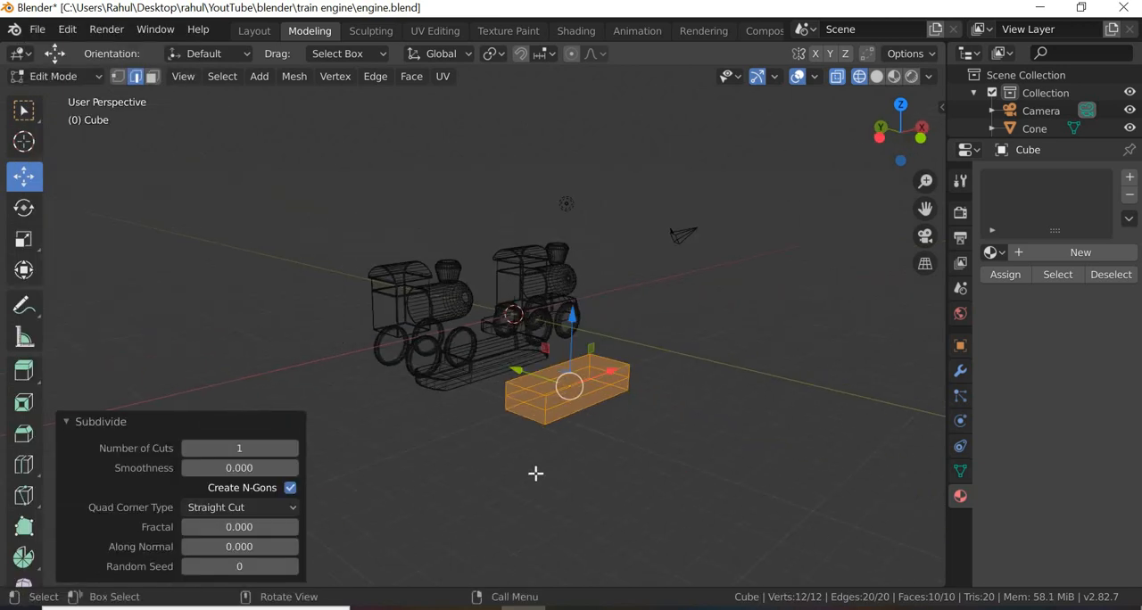
{"action": "scroll", "coordinate": [513, 538], "scroll_direction": "up", "scroll_amount": 2}
Step: Select the lower half of the block's -X end face and extrude it 1.6 m outward to form a step
{"action": "key", "text": "alt+a"}
{"action": "left_click", "coordinate": [573, 491]}
{"action": "scroll", "coordinate": [565, 490], "scroll_direction": "down", "scroll_amount": 3}
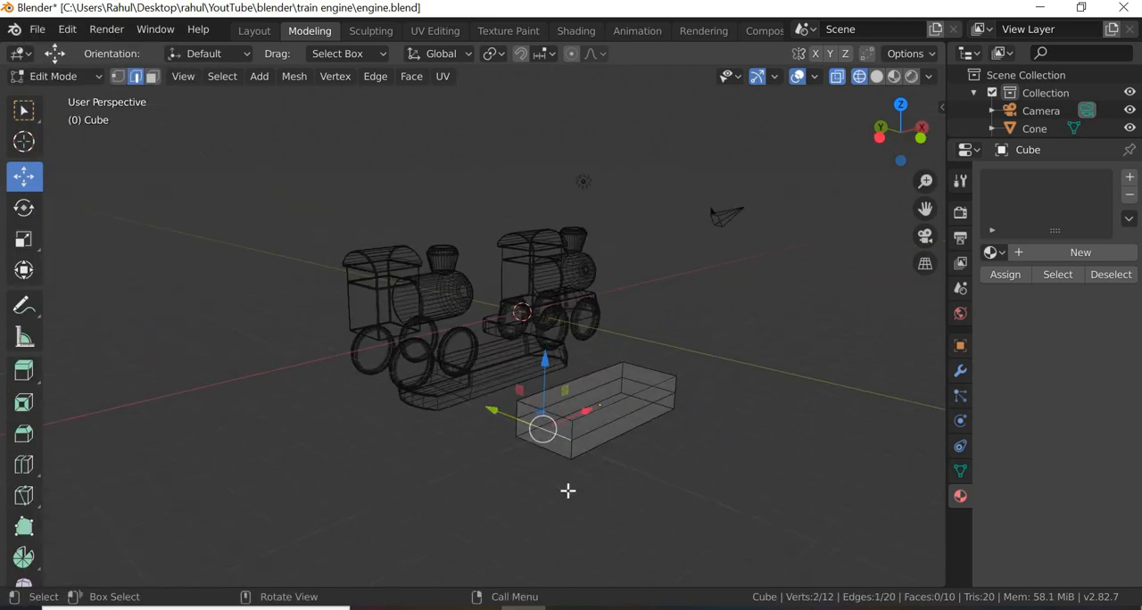
{"action": "scroll", "coordinate": [140, 134], "scroll_direction": "up", "scroll_amount": 3}
{"action": "left_click", "coordinate": [152, 76]}
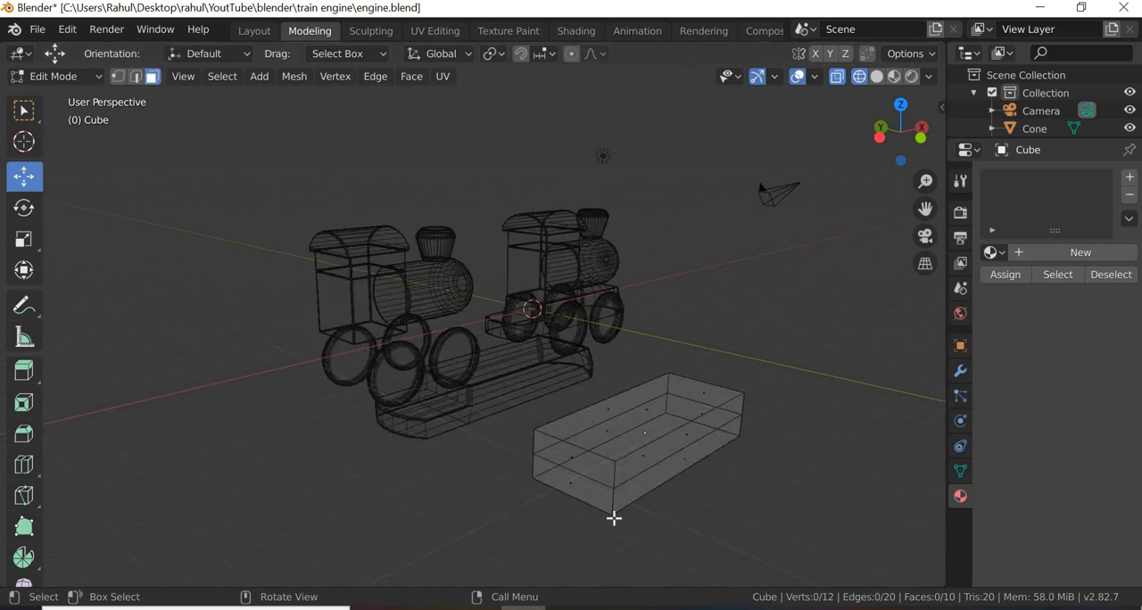
{"action": "left_click", "coordinate": [575, 488]}
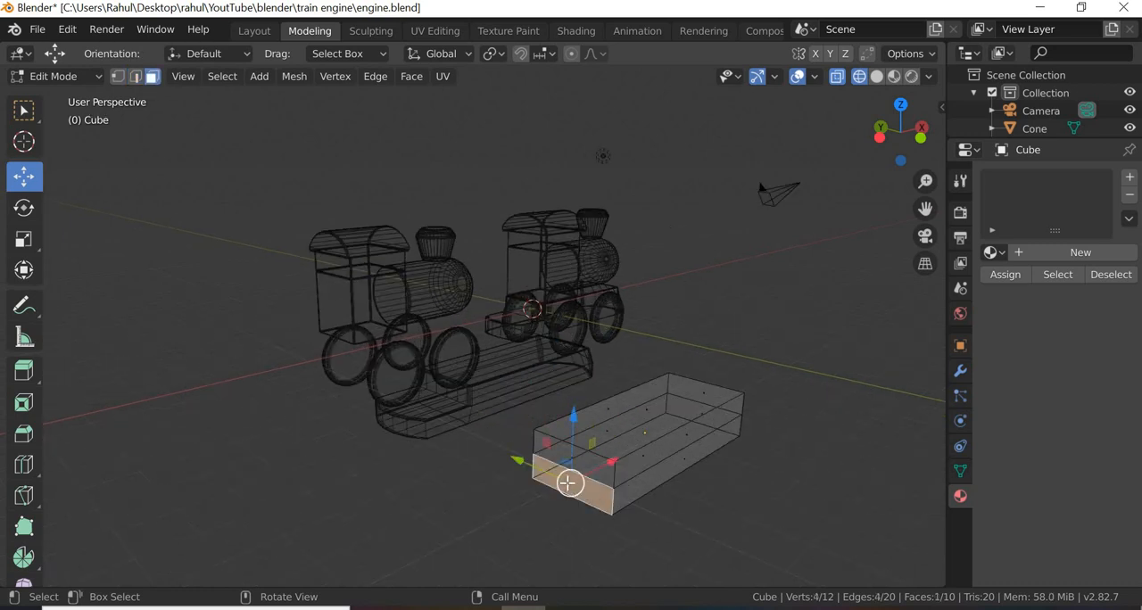
{"action": "right_click", "coordinate": [547, 449]}
{"action": "left_click", "coordinate": [527, 291]}
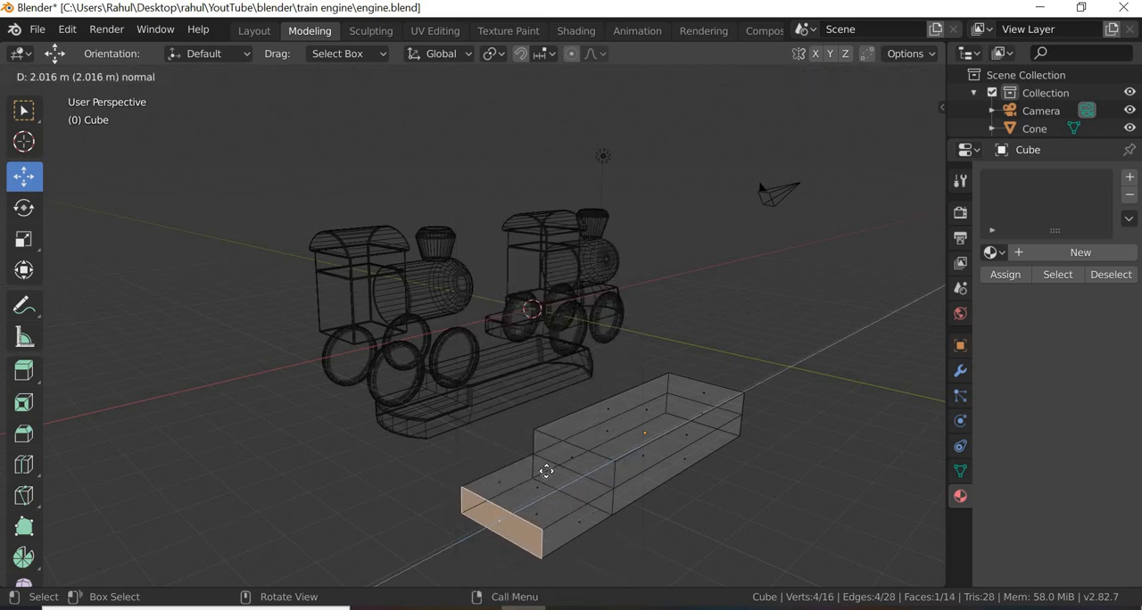
{"action": "left_click", "coordinate": [568, 536]}
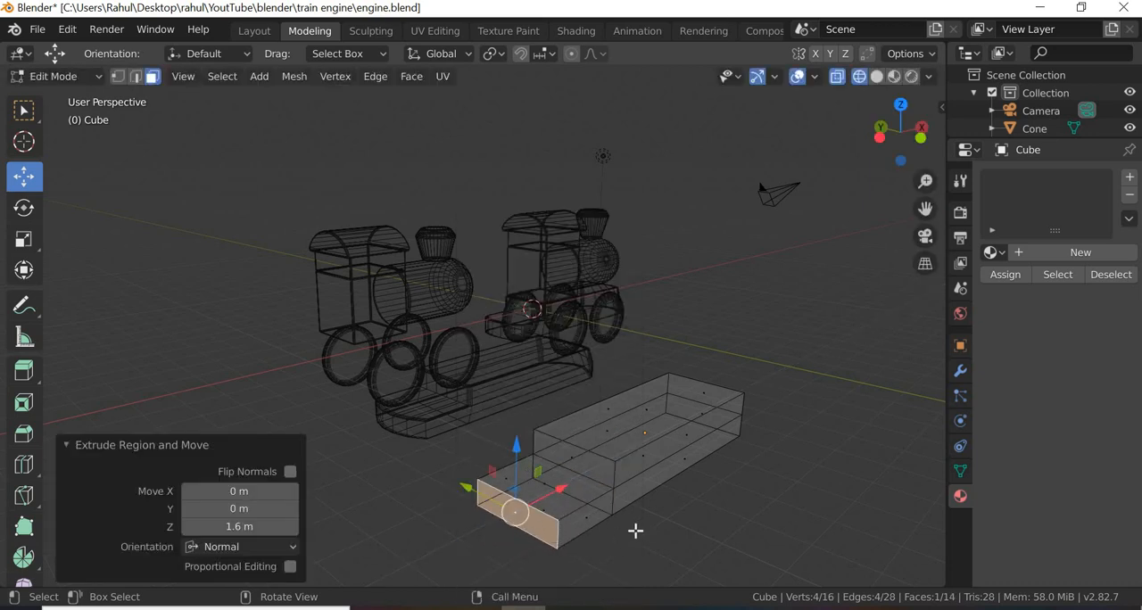
Step: Select all edges running across the width of the stepped block and subdivide them
{"action": "scroll", "coordinate": [681, 507], "scroll_direction": "down", "scroll_amount": 2}
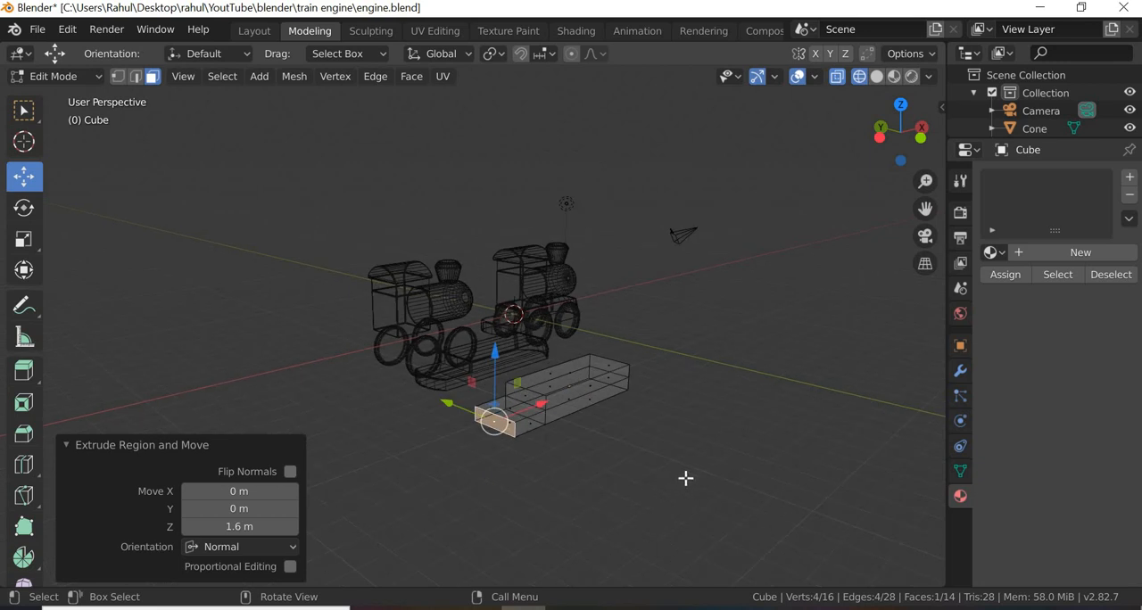
{"action": "middle_click_drag", "start_coordinate": [573, 535], "coordinate": [711, 469]}
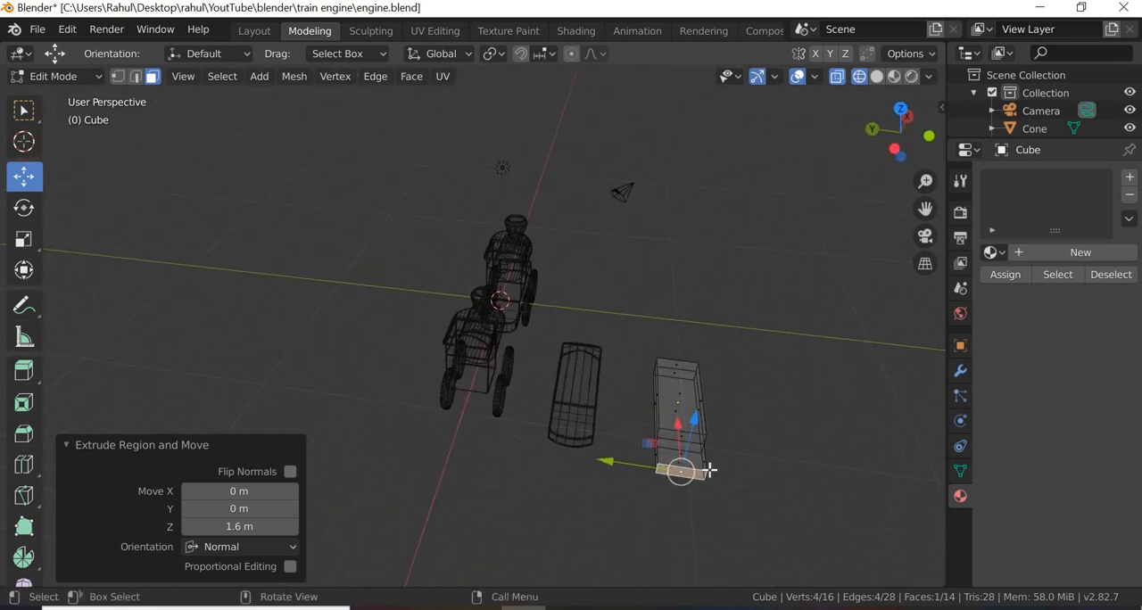
{"action": "left_click", "coordinate": [690, 353]}
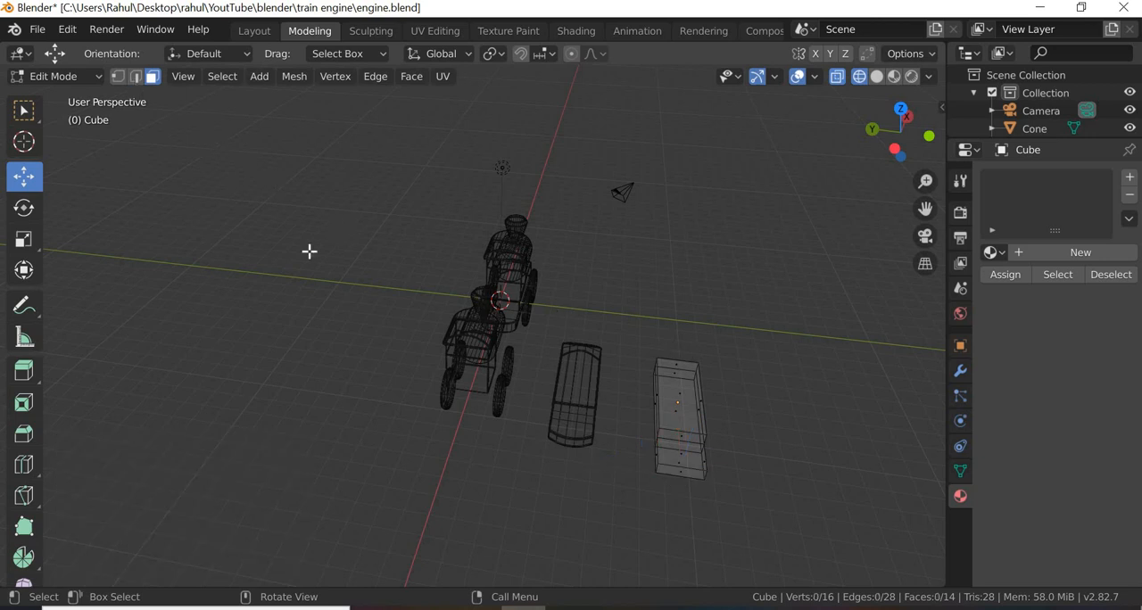
{"action": "key", "text": "2"}
{"action": "middle_click_drag", "start_coordinate": [676, 527], "coordinate": [682, 416]}
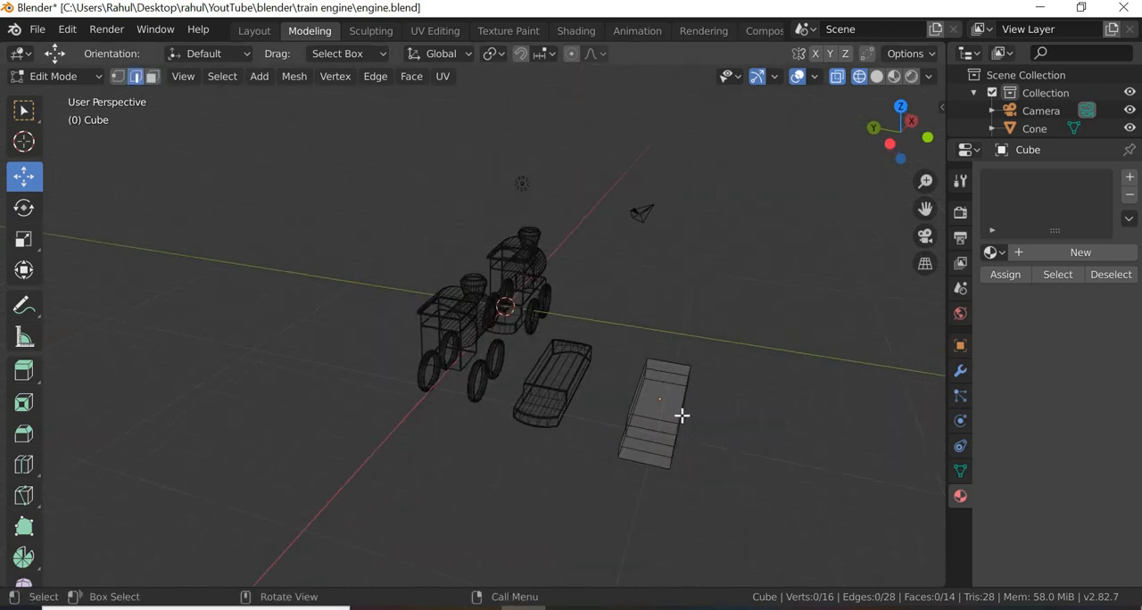
{"action": "left_click_drag", "start_coordinate": [676, 348], "coordinate": [648, 466]}
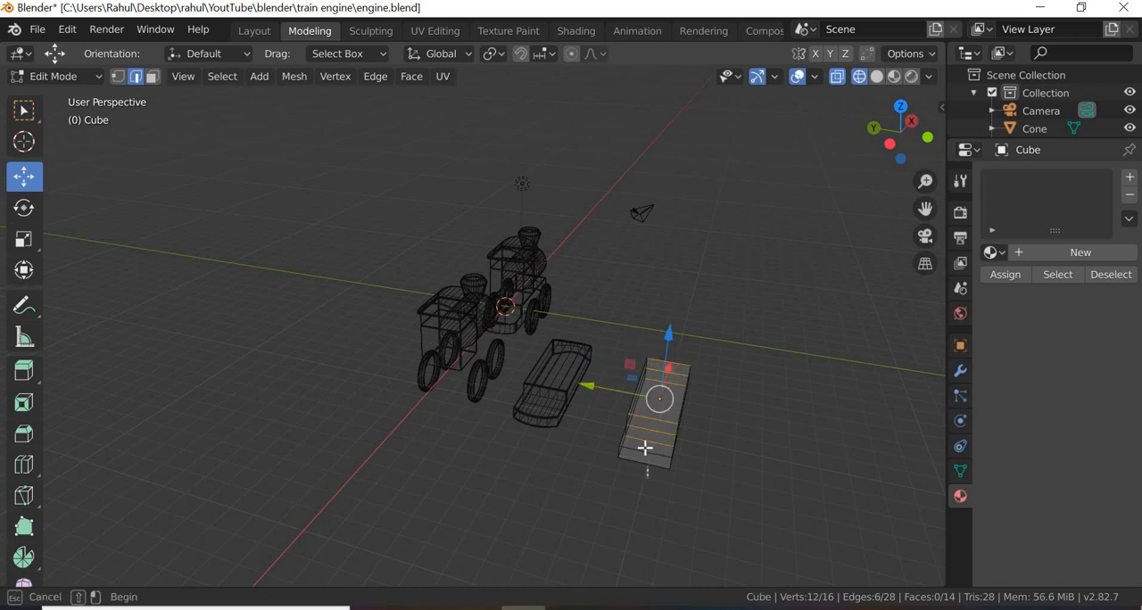
{"action": "left_click_drag", "start_coordinate": [669, 525], "coordinate": [661, 459], "text": "shift"}
{"action": "right_click", "coordinate": [647, 449]}
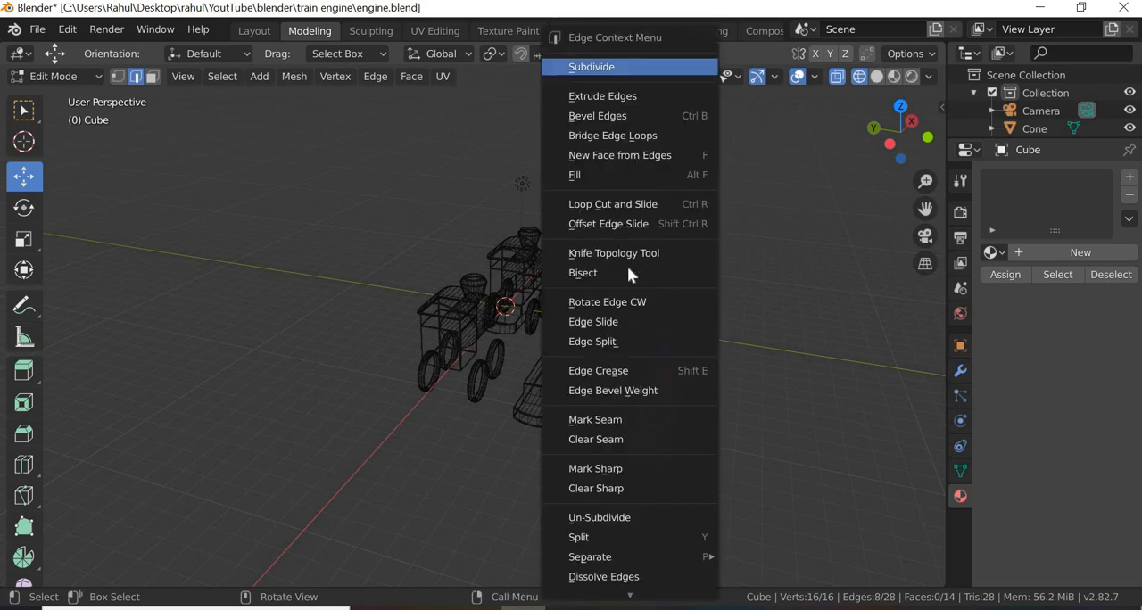
{"action": "left_click", "coordinate": [592, 67]}
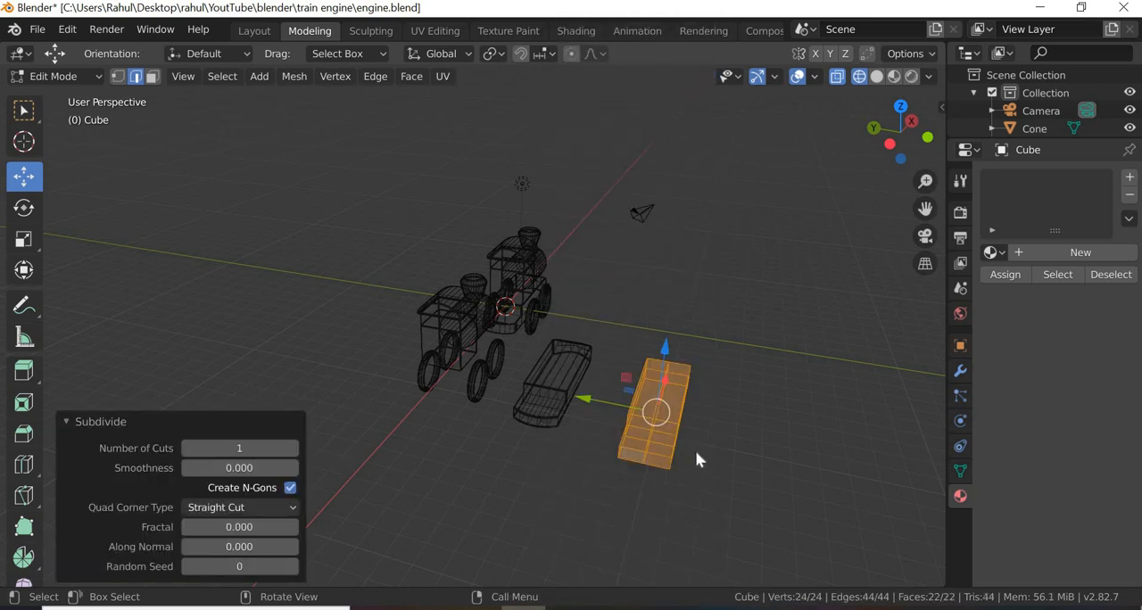
Step: Set the widthwise subdivision to 4 cuts and clear the selection
{"action": "scroll", "coordinate": [694, 449], "scroll_direction": "up", "scroll_amount": 3}
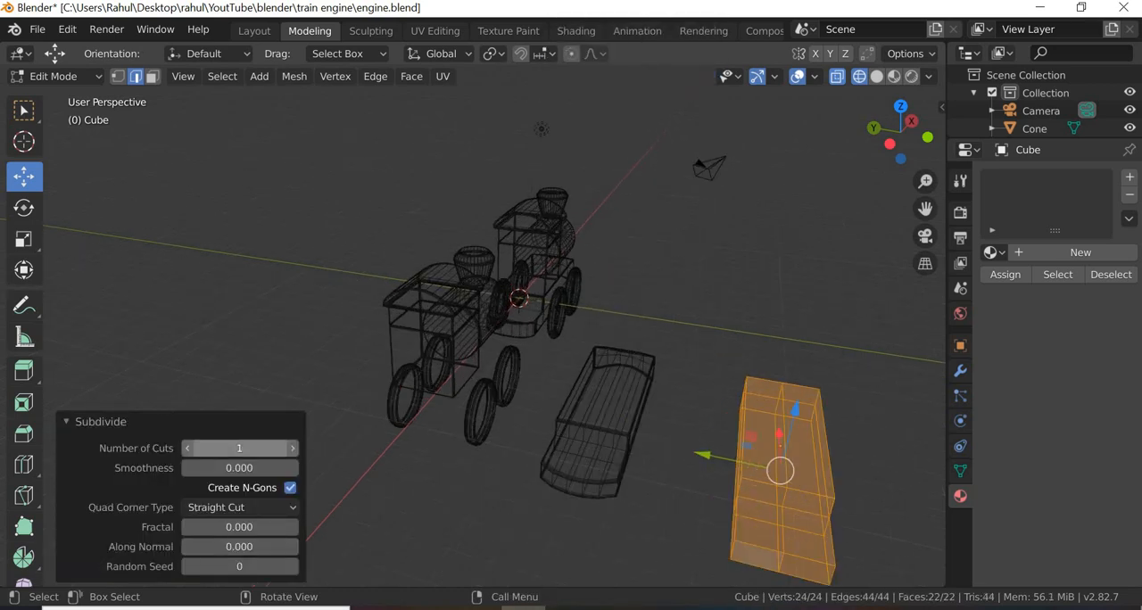
{"action": "left_click", "coordinate": [293, 449]}
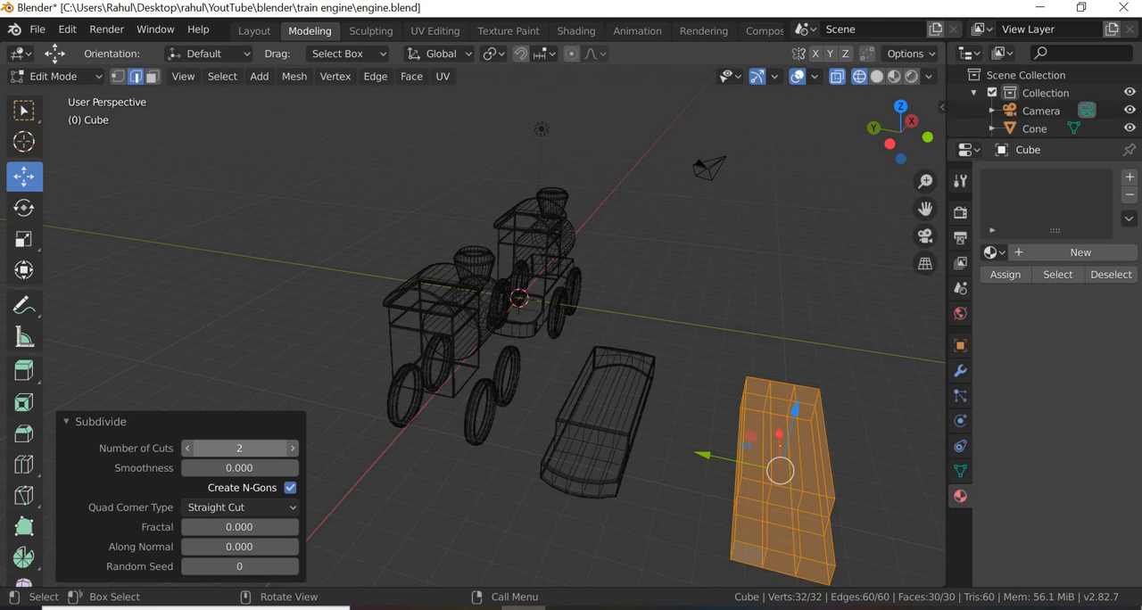
{"action": "left_click", "coordinate": [292, 448]}
{"action": "left_click", "coordinate": [293, 448]}
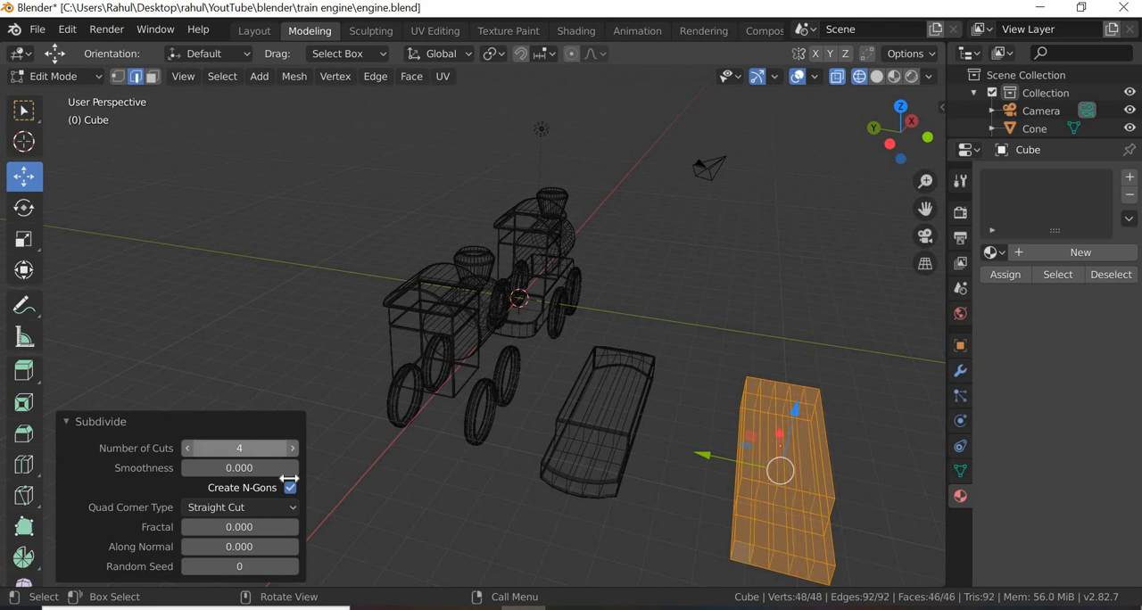
{"action": "left_click", "coordinate": [684, 518]}
Step: Select the inner vertices at the outer end of the step, leaving out both corners, and move them outward along X
{"action": "middle_click_drag", "start_coordinate": [612, 498], "coordinate": [692, 537]}
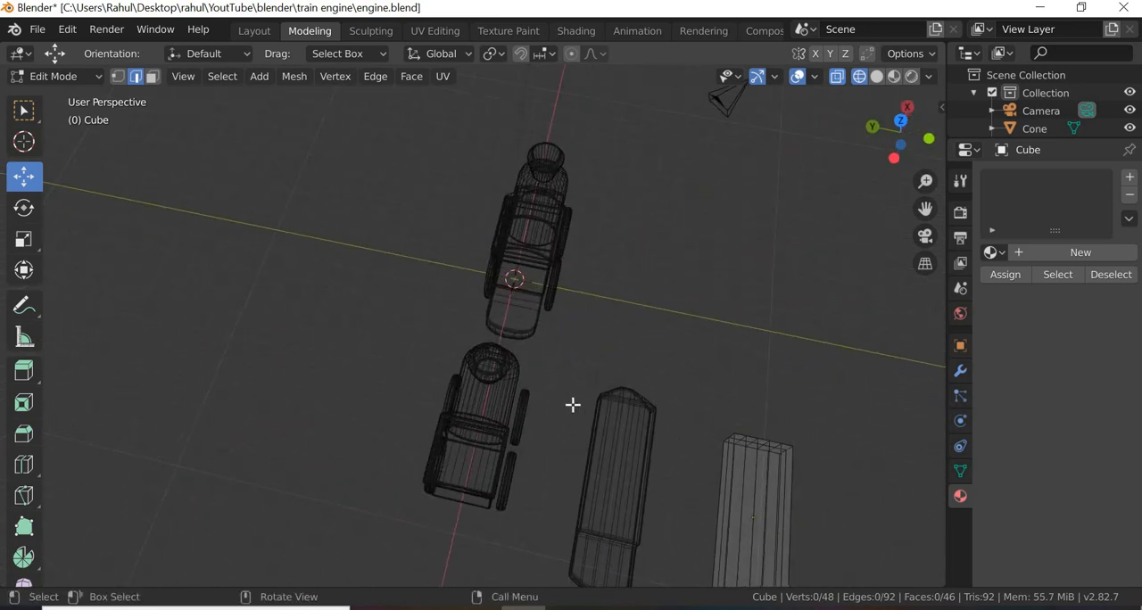
{"action": "middle_click_drag", "start_coordinate": [591, 423], "coordinate": [365, 146], "text": "shift"}
{"action": "scroll", "coordinate": [499, 360], "scroll_direction": "up", "scroll_amount": 4}
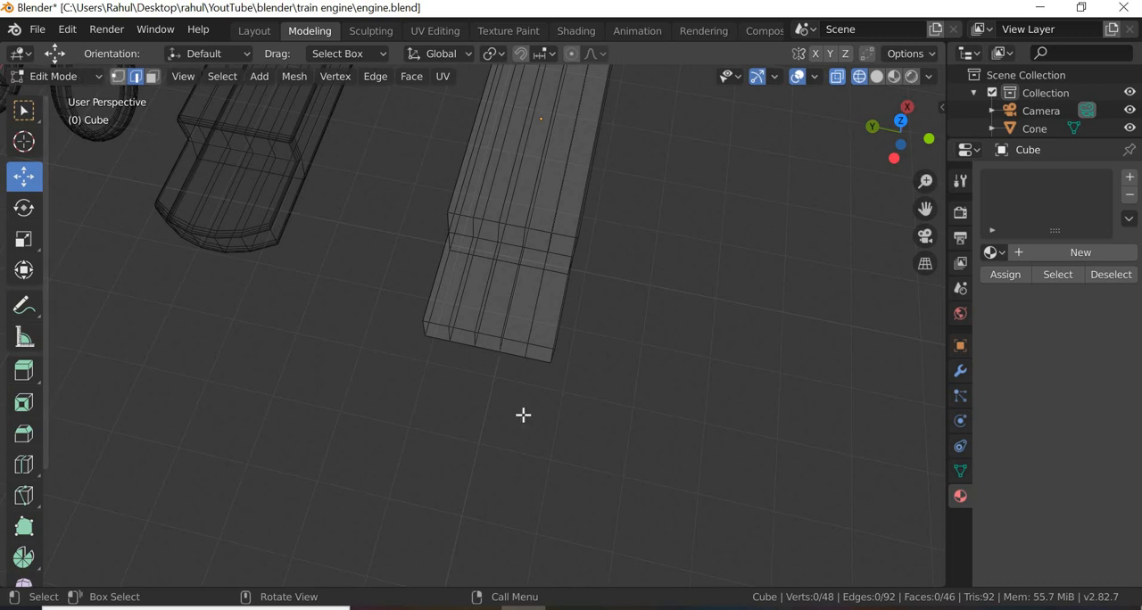
{"action": "key", "text": "1"}
{"action": "left_click_drag", "start_coordinate": [443, 314], "coordinate": [544, 404]}
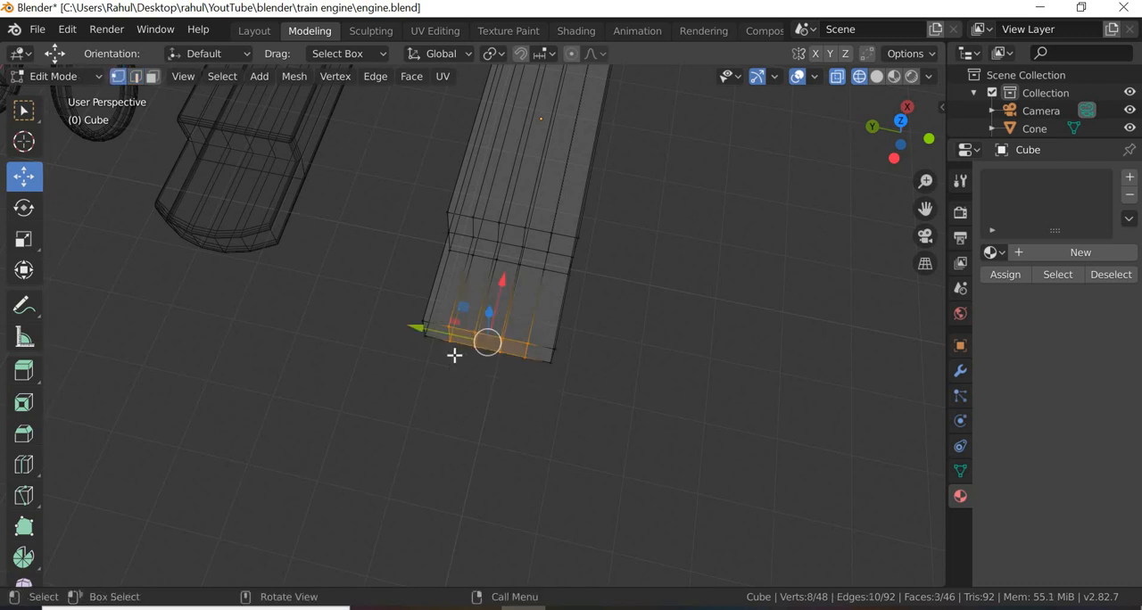
{"action": "key", "text": "g"}
{"action": "key", "text": "x"}
{"action": "left_click", "coordinate": [494, 299]}
{"action": "key", "text": "alt+a"}
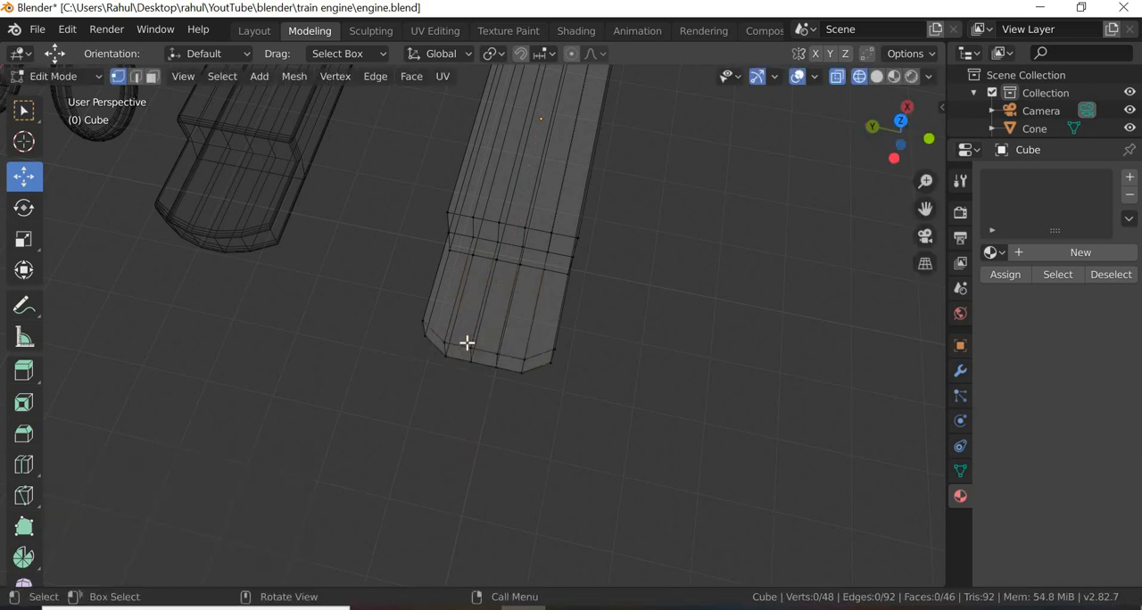
Step: Move the four central vertices of the step's end -0.169 m along X to round it off, then clear the selection
{"action": "left_click_drag", "start_coordinate": [463, 339], "coordinate": [499, 382]}
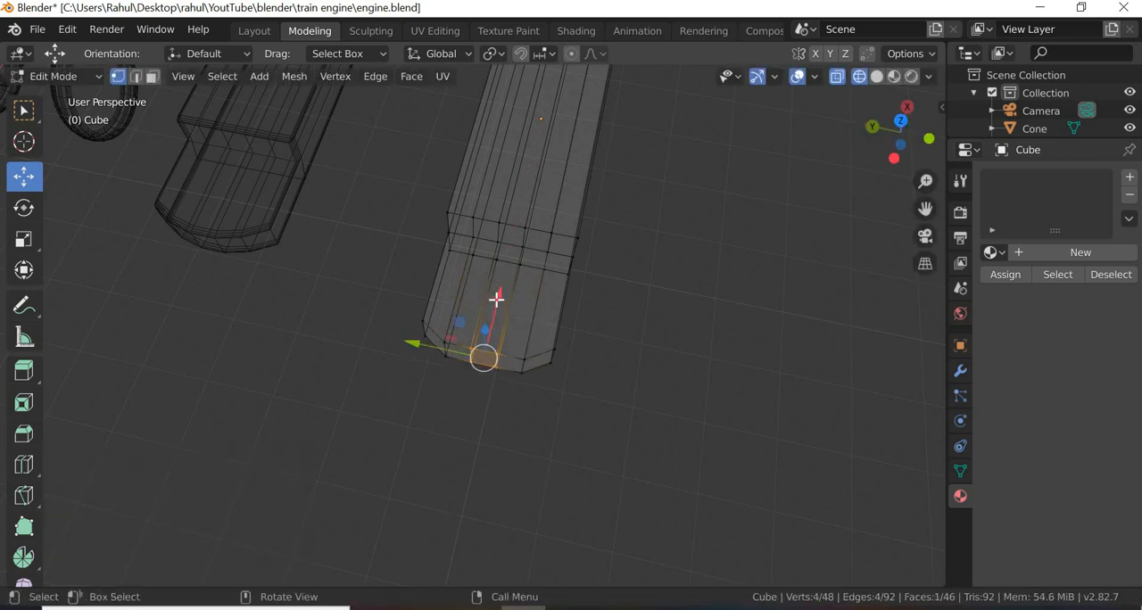
{"action": "key", "text": "g"}
{"action": "key", "text": "x"}
{"action": "left_click", "coordinate": [536, 365]}
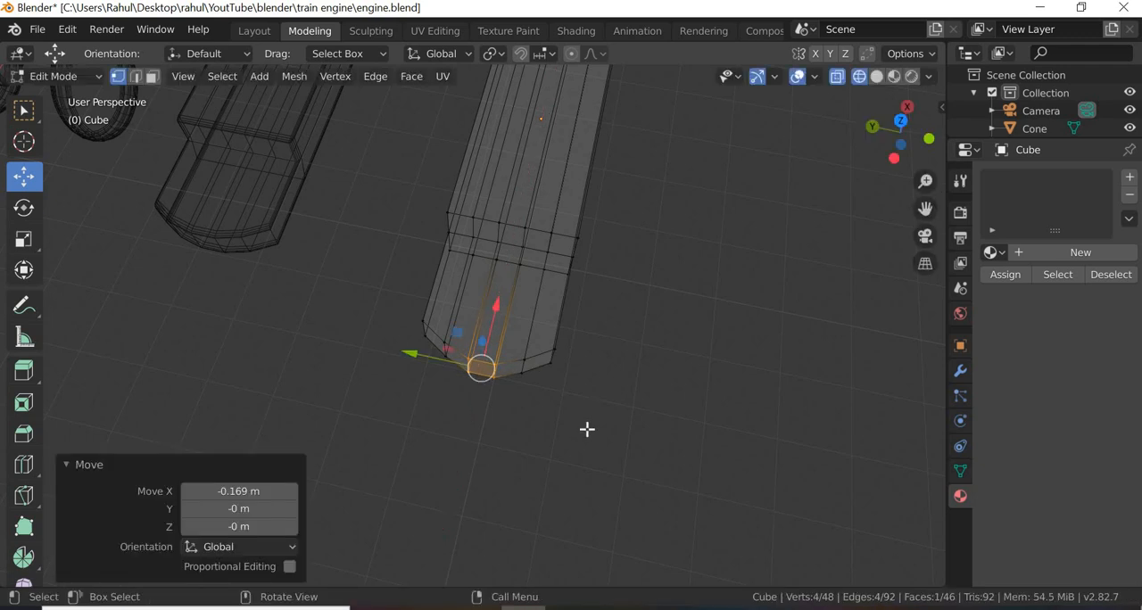
{"action": "key", "text": "alt+a"}
{"action": "left_click_drag", "start_coordinate": [368, 274], "coordinate": [496, 385]}
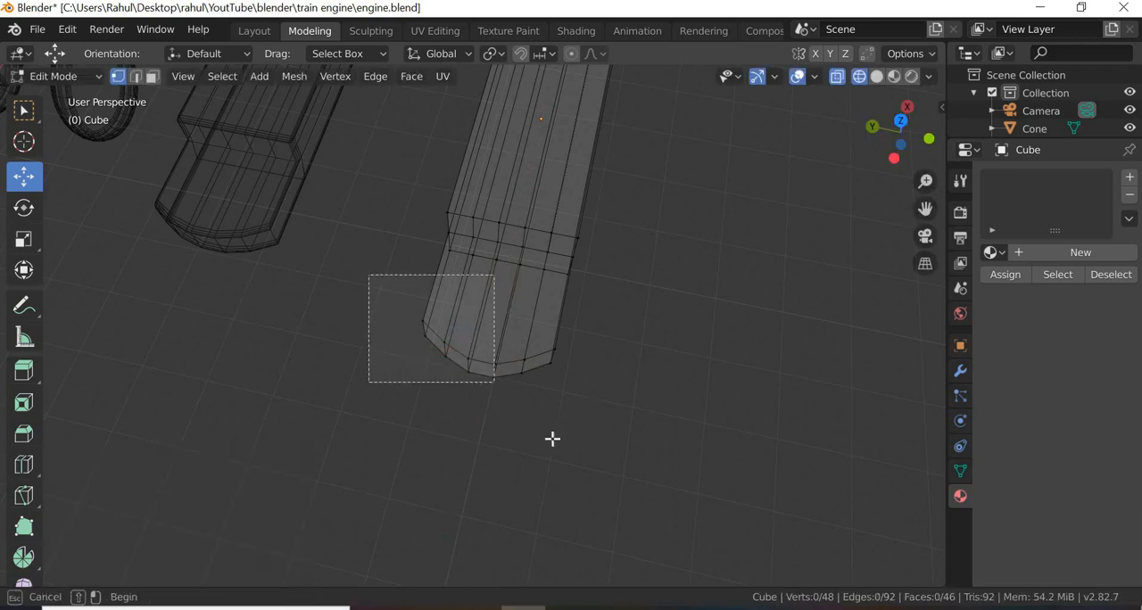
{"action": "left_click", "coordinate": [480, 414]}
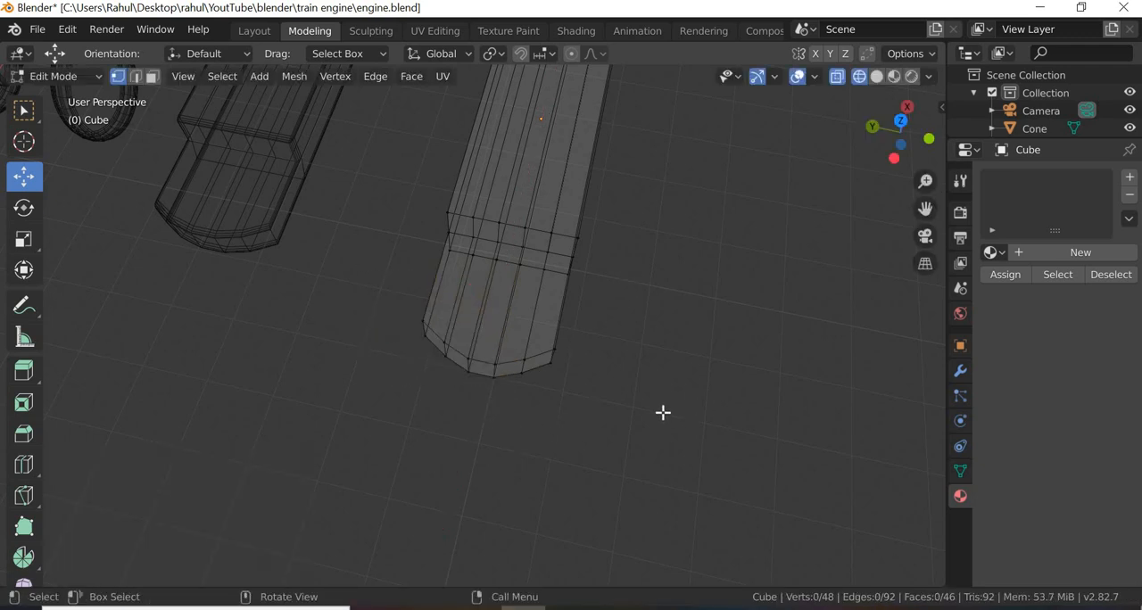
Step: Select the three middle faces in the lower row of the block's opposite end and pull them outward along X
{"action": "middle_click_drag", "start_coordinate": [664, 412], "coordinate": [426, 369]}
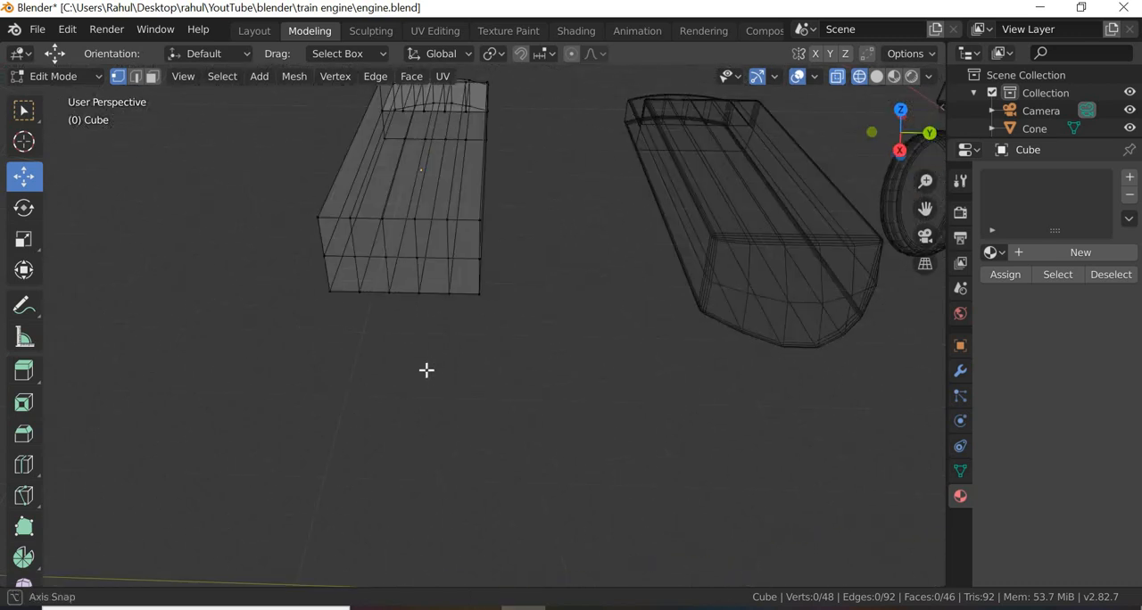
{"action": "left_click", "coordinate": [152, 76]}
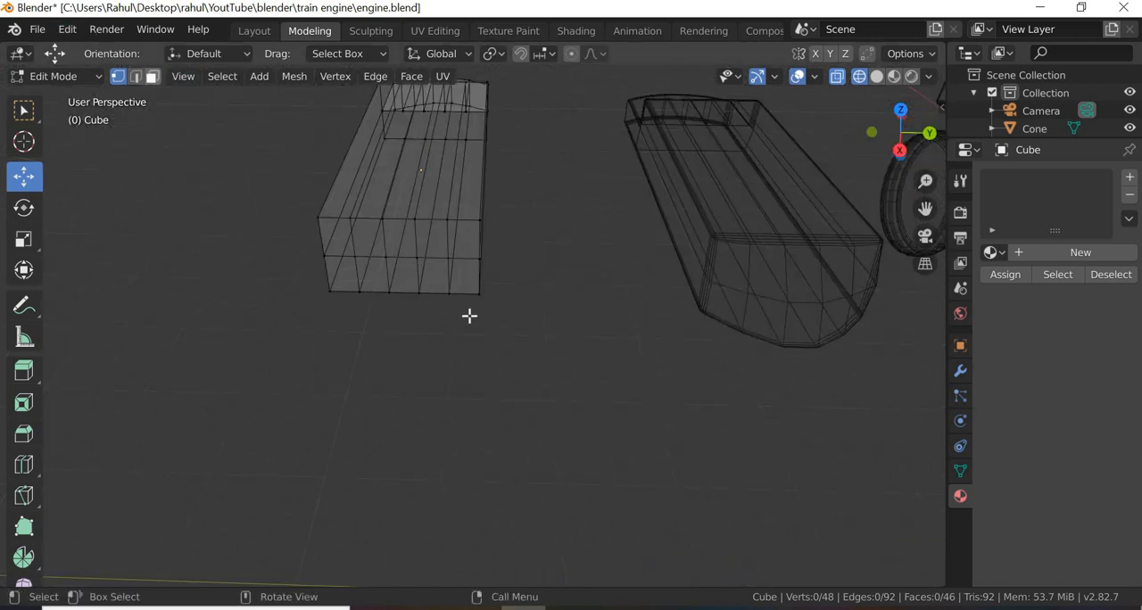
{"action": "left_click", "coordinate": [425, 331]}
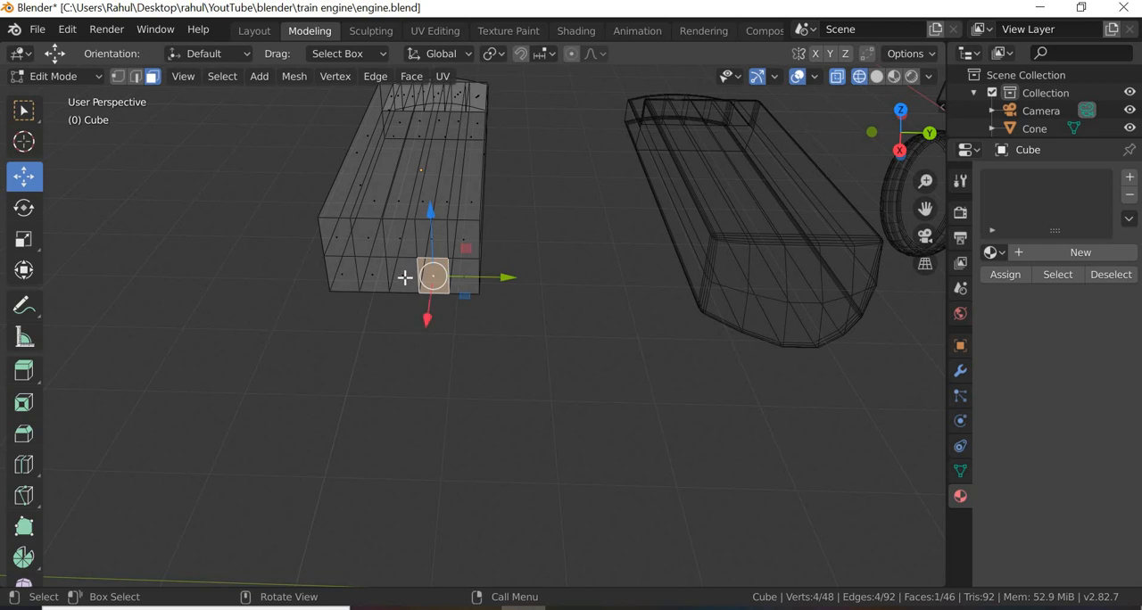
{"action": "left_click", "coordinate": [371, 279], "text": "shift"}
{"action": "left_click", "coordinate": [442, 393], "text": "shift"}
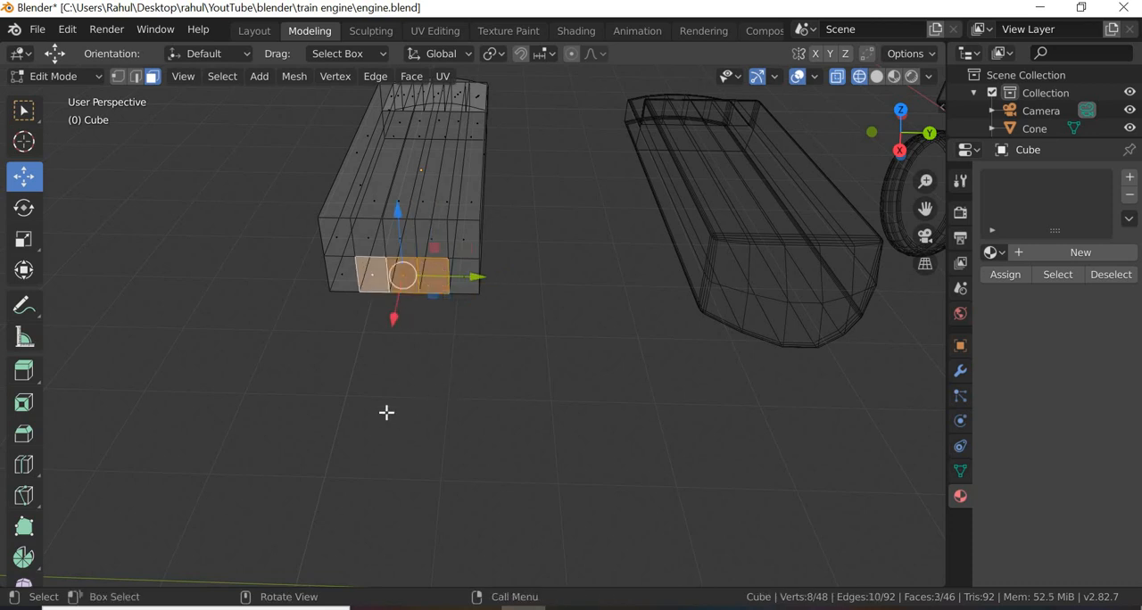
{"action": "middle_click_drag", "start_coordinate": [387, 410], "coordinate": [214, 357]}
{"action": "left_click_drag", "start_coordinate": [171, 346], "coordinate": [147, 364]}
{"action": "left_click", "coordinate": [324, 389]}
Step: Pull the central lower face of that same end farther outward along X to complete the rounded nose
{"action": "middle_click_drag", "start_coordinate": [324, 390], "coordinate": [260, 305]}
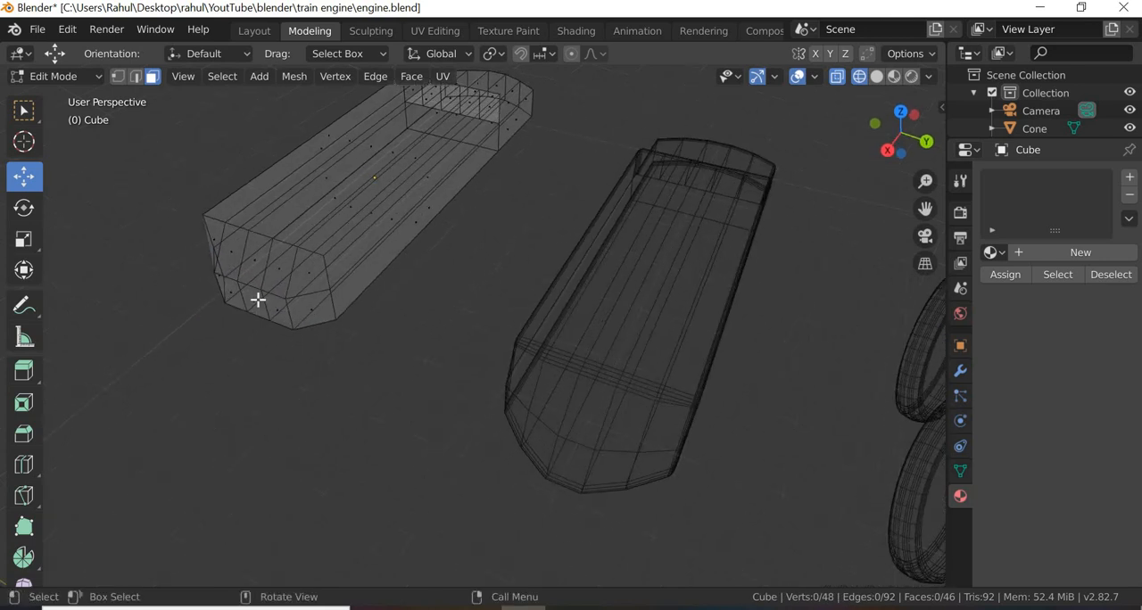
{"action": "left_click", "coordinate": [223, 339]}
{"action": "left_click_drag", "start_coordinate": [190, 354], "coordinate": [188, 361]}
{"action": "middle_click_drag", "start_coordinate": [300, 382], "coordinate": [700, 393]}
{"action": "left_click", "coordinate": [648, 401]}
Step: Switch the block's mesh editing to vertex selection at its rounded nose end
{"action": "middle_click_drag", "start_coordinate": [747, 311], "coordinate": [152, 95]}
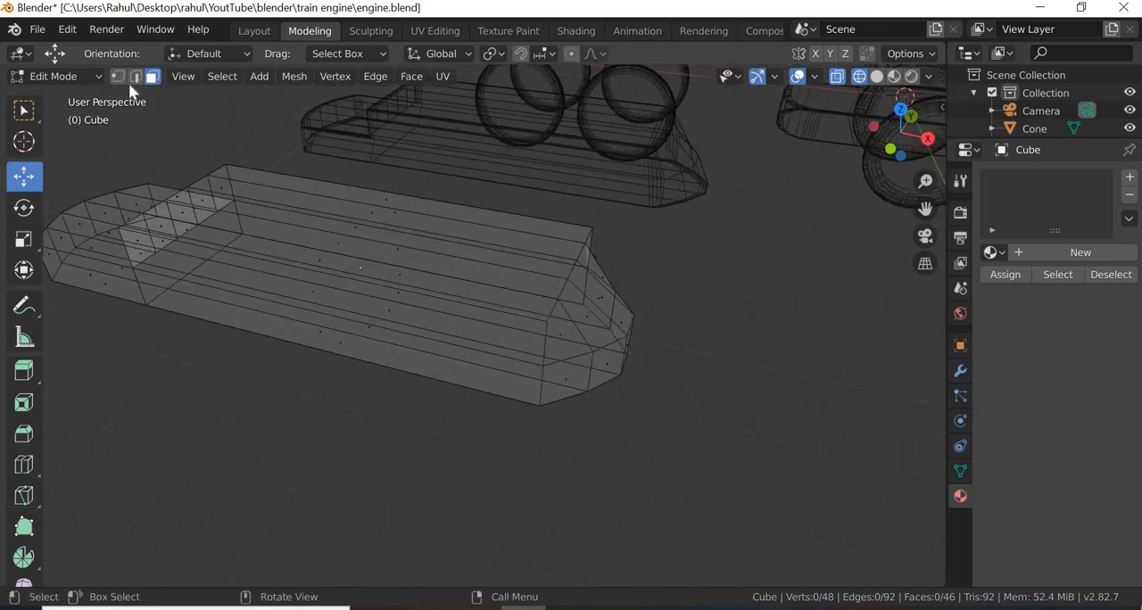
{"action": "left_click", "coordinate": [119, 76]}
{"action": "middle_click_drag", "start_coordinate": [648, 456], "coordinate": [643, 429]}
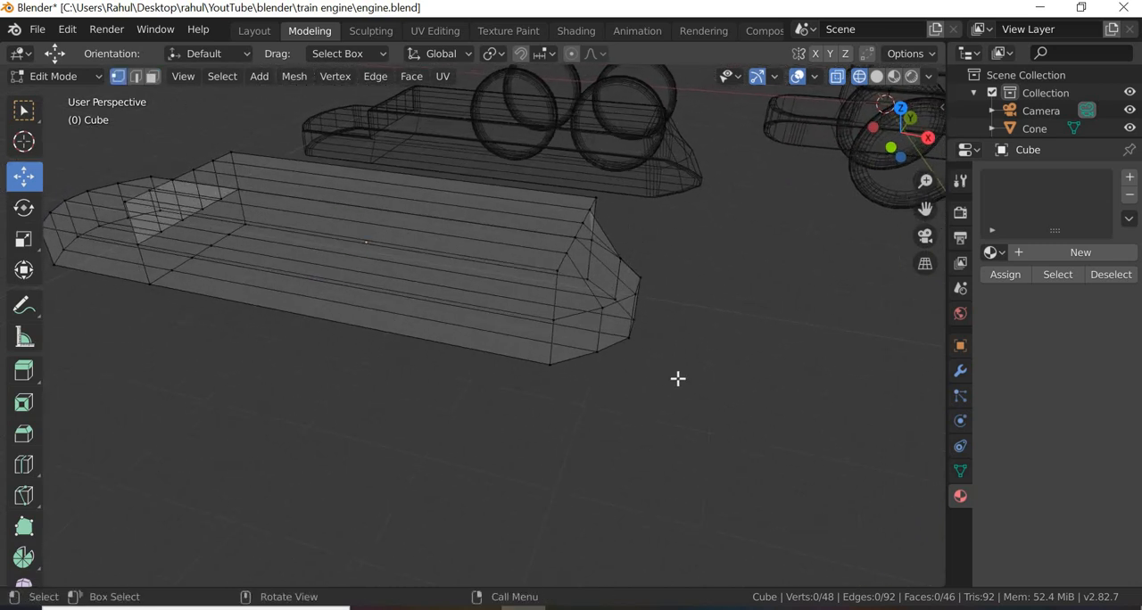
{"action": "middle_click_drag", "start_coordinate": [678, 378], "coordinate": [658, 221]}
{"action": "left_click_drag", "start_coordinate": [613, 112], "coordinate": [575, 174]}
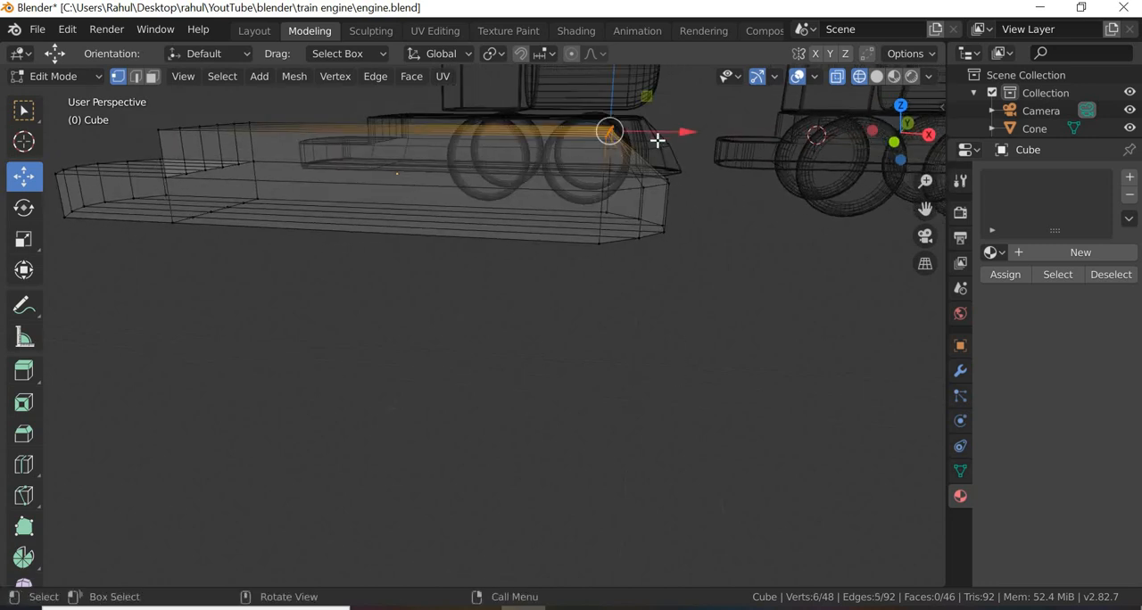
{"action": "left_click_drag", "start_coordinate": [642, 131], "coordinate": [641, 131]}
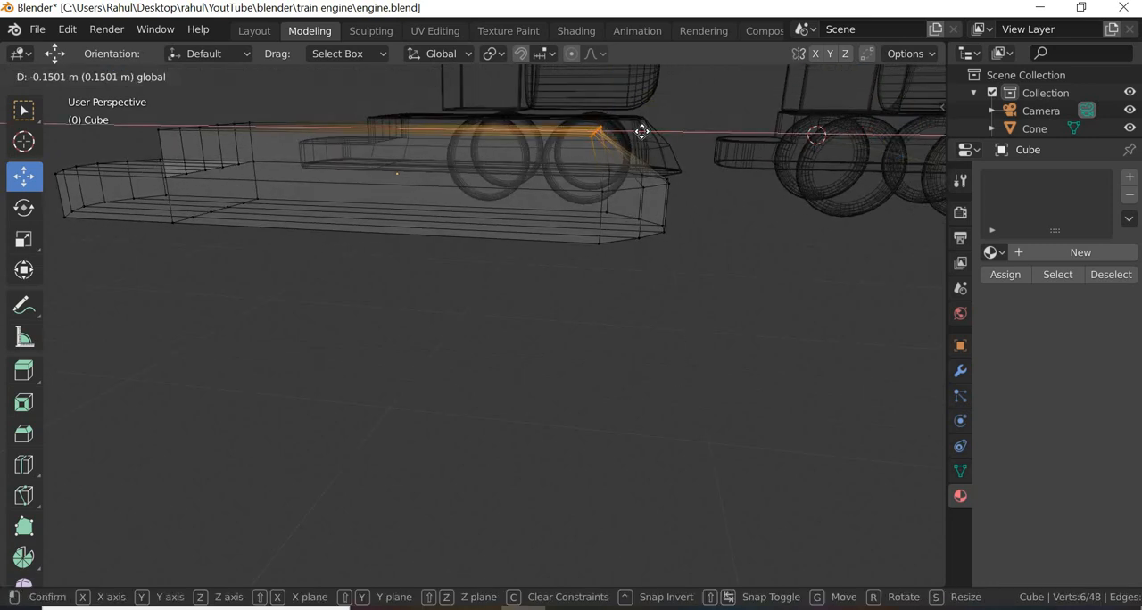
{"action": "left_click", "coordinate": [596, 158]}
{"action": "left_click_drag", "start_coordinate": [579, 154], "coordinate": [642, 191]}
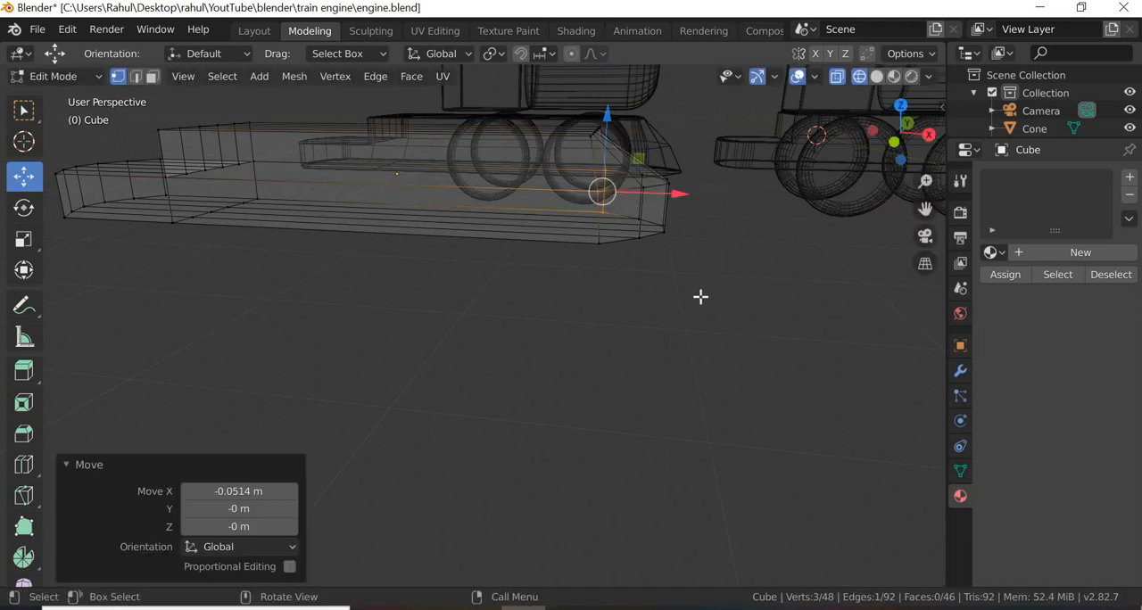
{"action": "key", "text": "ctrl+z"}
{"action": "key", "text": "ctrl+z"}
Step: Select the two corner vertices in the middle row of the nose and move them -0.0201 m along X
{"action": "scroll", "coordinate": [666, 114], "scroll_direction": "up", "scroll_amount": 2}
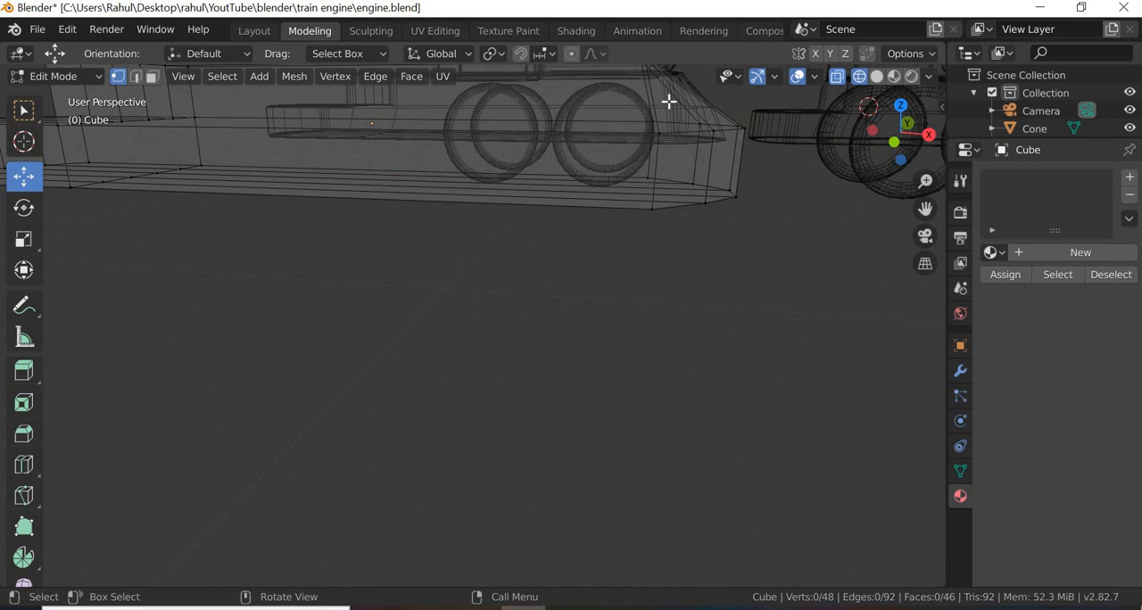
{"action": "left_click_drag", "start_coordinate": [652, 123], "coordinate": [708, 137]}
{"action": "middle_click_drag", "start_coordinate": [709, 206], "coordinate": [503, 338]}
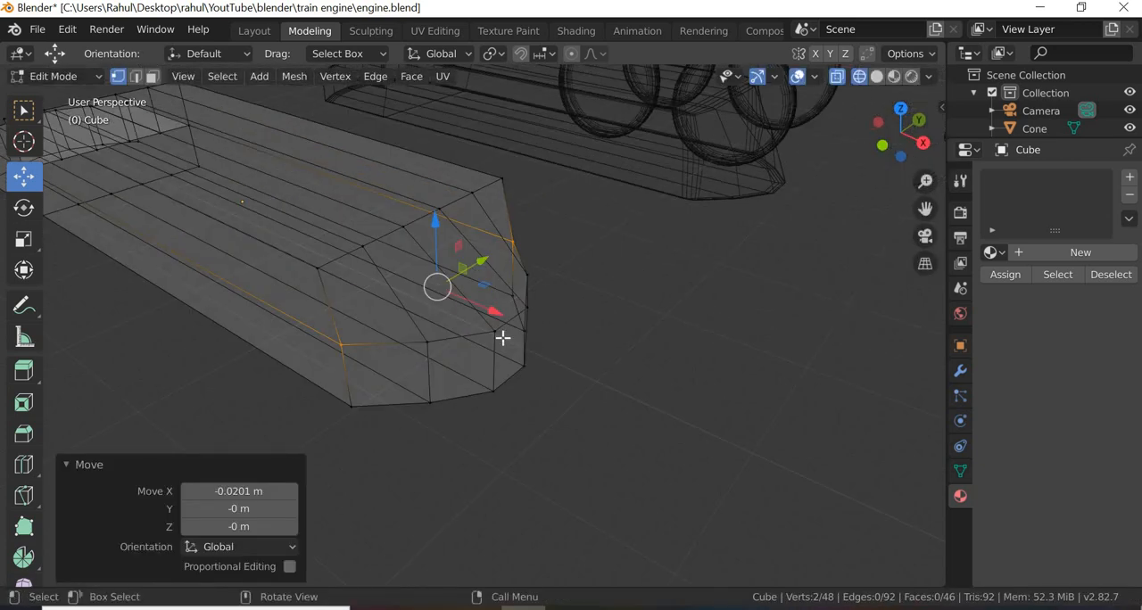
Step: Select the four inner vertices of the nose's middle row, move them about 0.2 m inward along X, then clear the selection
{"action": "left_click", "coordinate": [521, 373]}
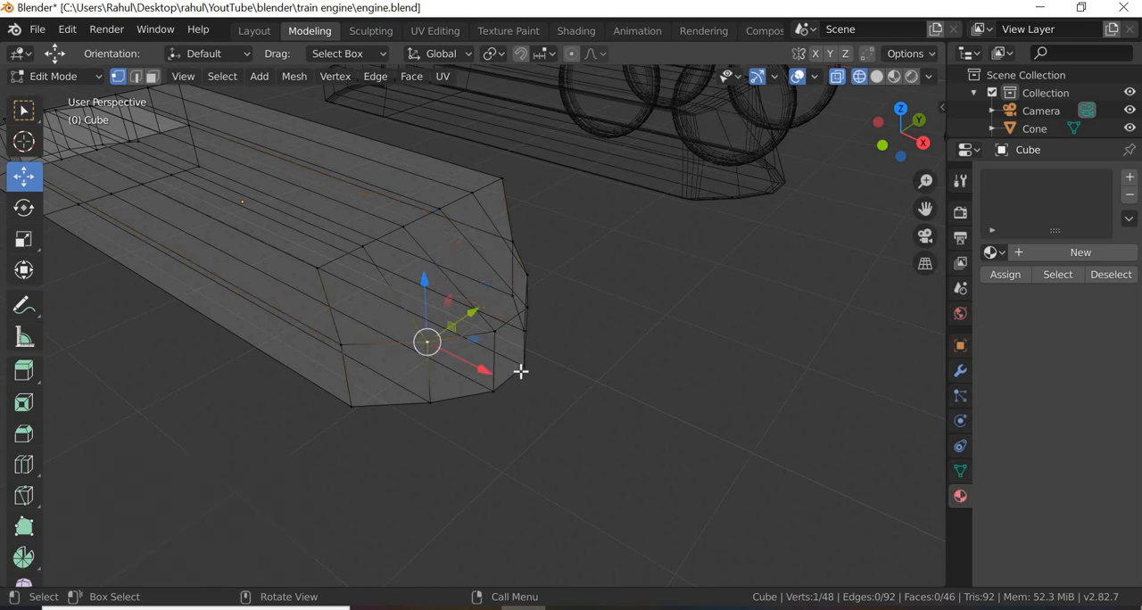
{"action": "left_click", "coordinate": [496, 331], "text": "shift"}
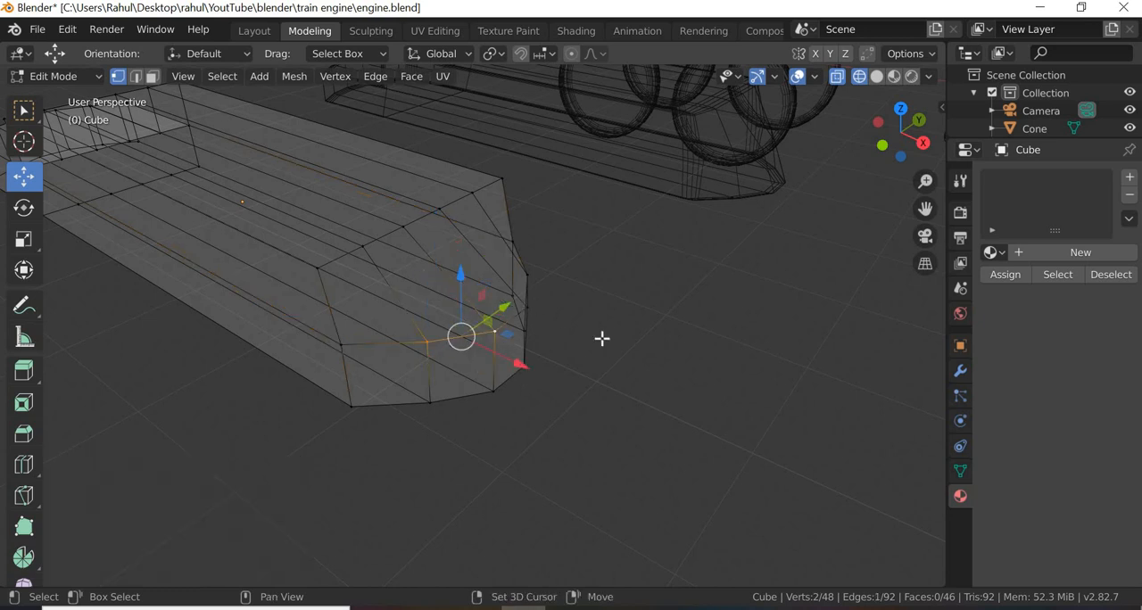
{"action": "left_click", "coordinate": [531, 308], "text": "shift"}
{"action": "middle_click_drag", "start_coordinate": [598, 360], "coordinate": [313, 304]}
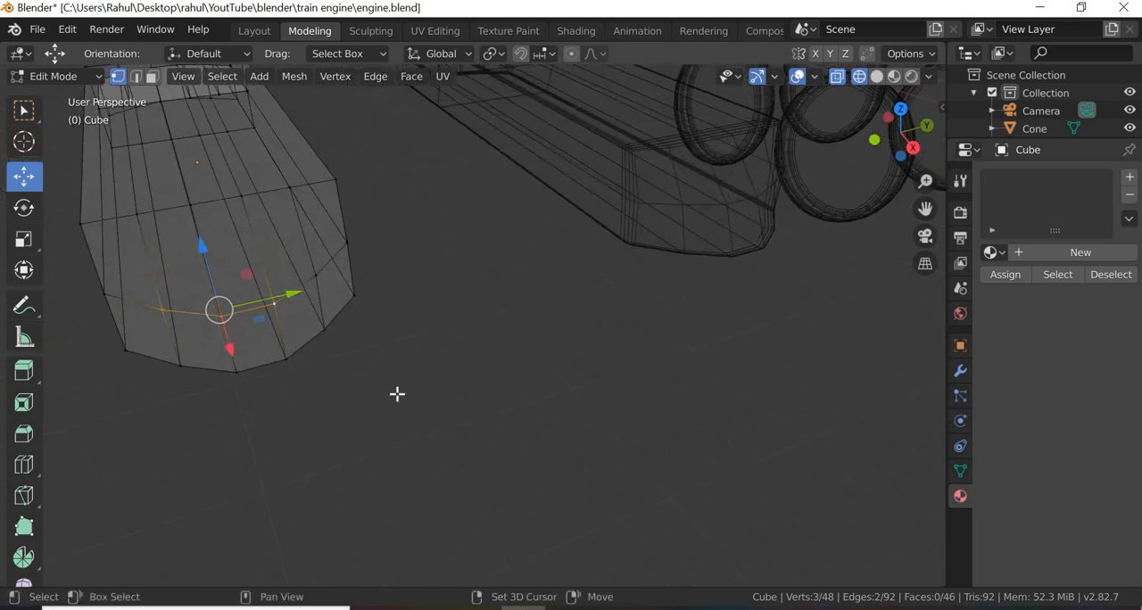
{"action": "left_click", "coordinate": [318, 278], "text": "shift"}
{"action": "middle_click_drag", "start_coordinate": [456, 413], "coordinate": [713, 335]}
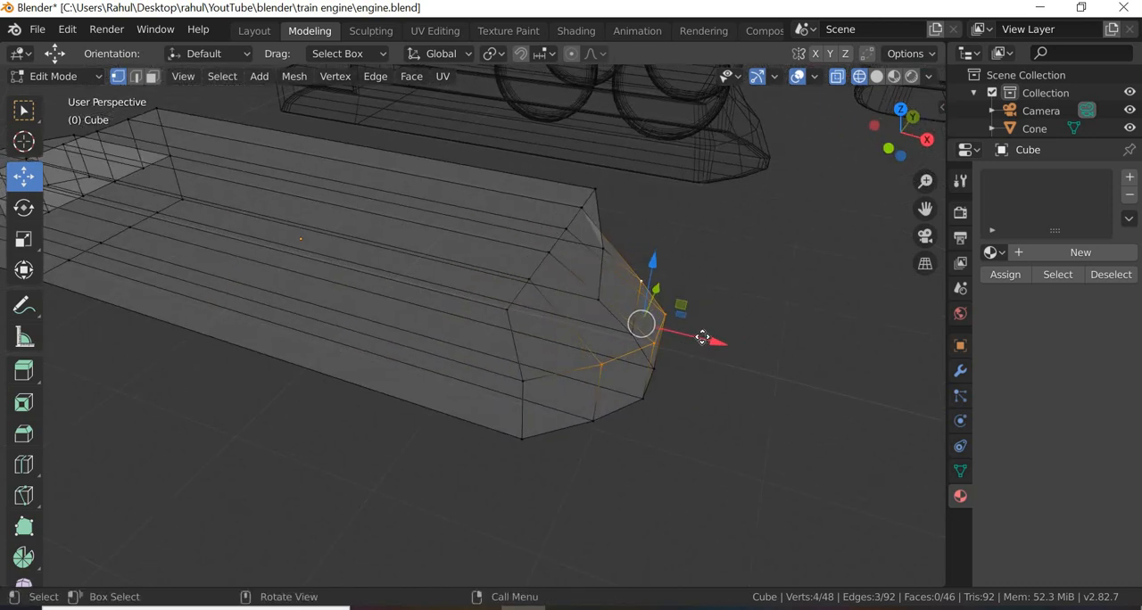
{"action": "left_click_drag", "start_coordinate": [688, 337], "coordinate": [676, 337]}
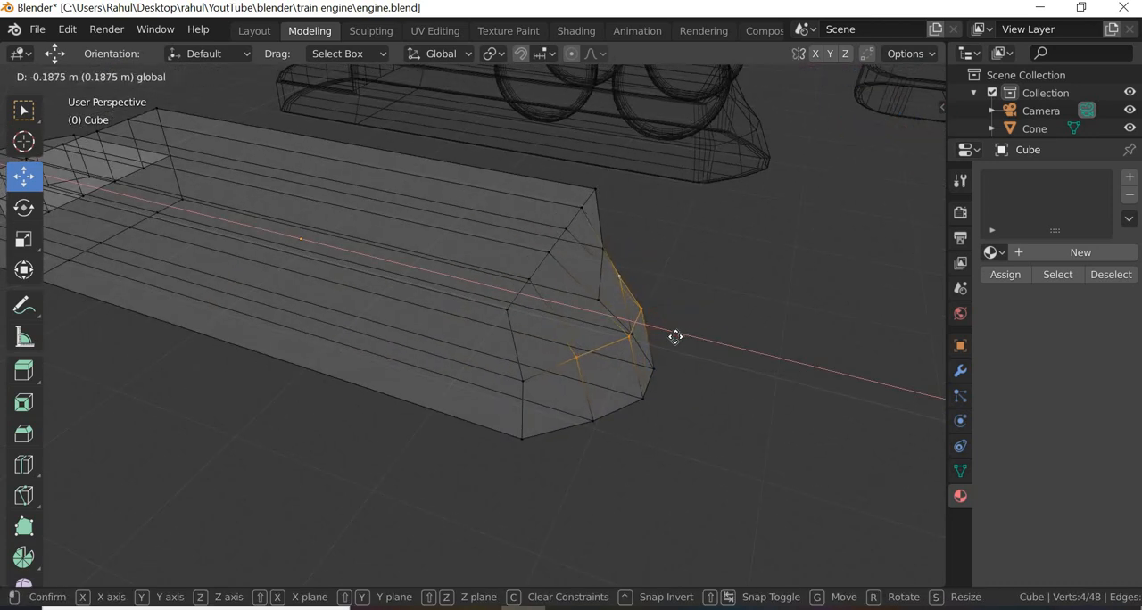
{"action": "left_click_drag", "start_coordinate": [771, 389], "coordinate": [770, 403]}
{"action": "left_click", "coordinate": [767, 404]}
{"action": "middle_click_drag", "start_coordinate": [768, 403], "coordinate": [612, 413]}
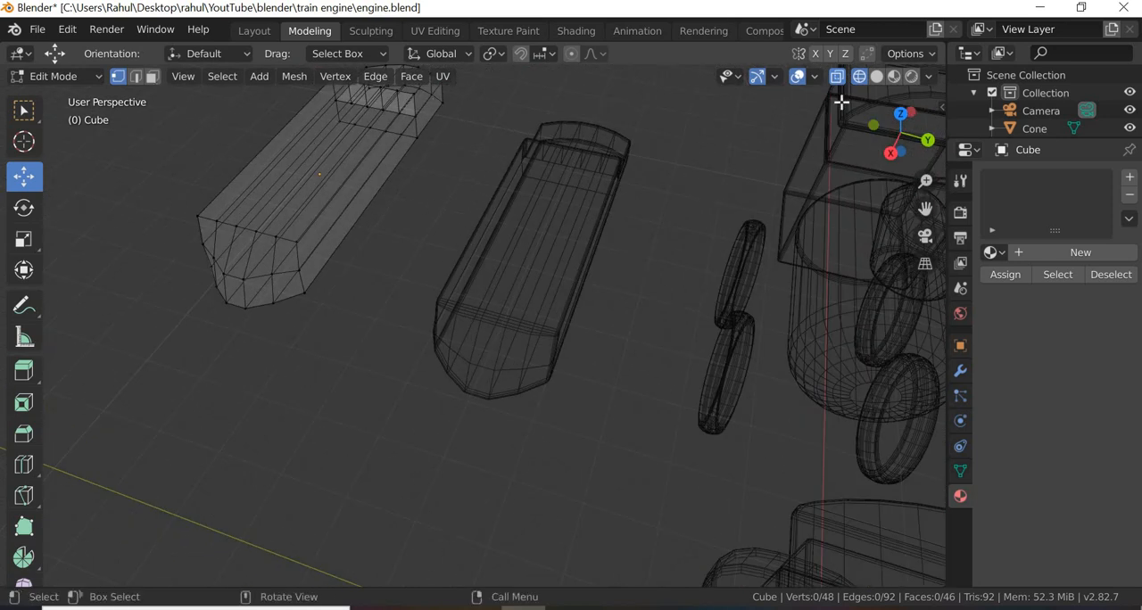
Step: Show the scene in material preview shading and return to Object Mode
{"action": "key", "text": "shift+z"}
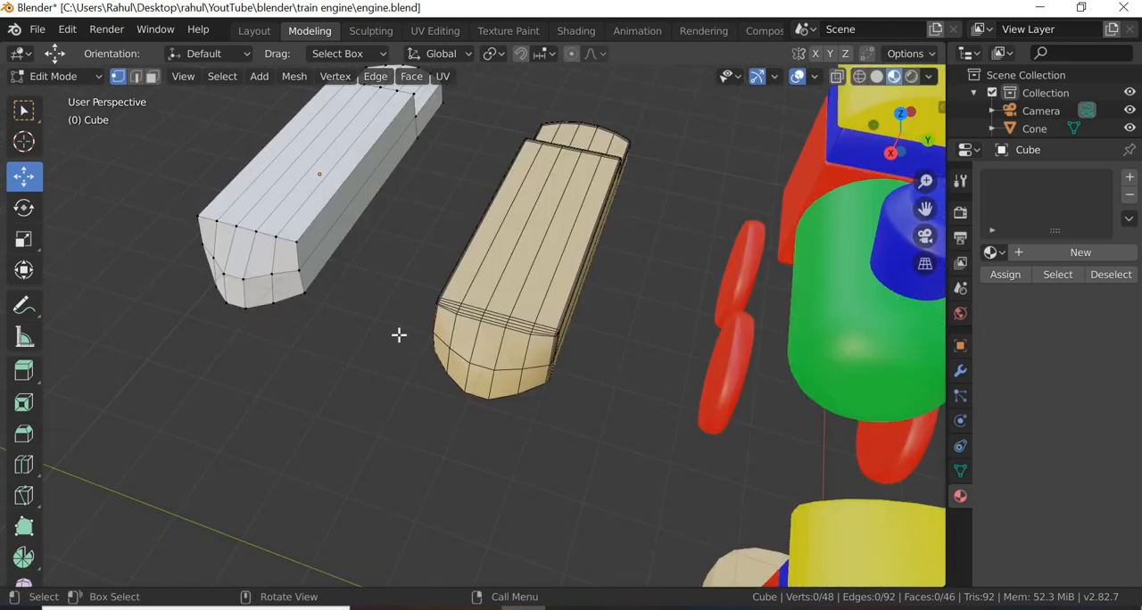
{"action": "scroll", "coordinate": [398, 334], "scroll_direction": "down", "scroll_amount": 3}
{"action": "middle_click_drag", "start_coordinate": [372, 389], "coordinate": [459, 547]}
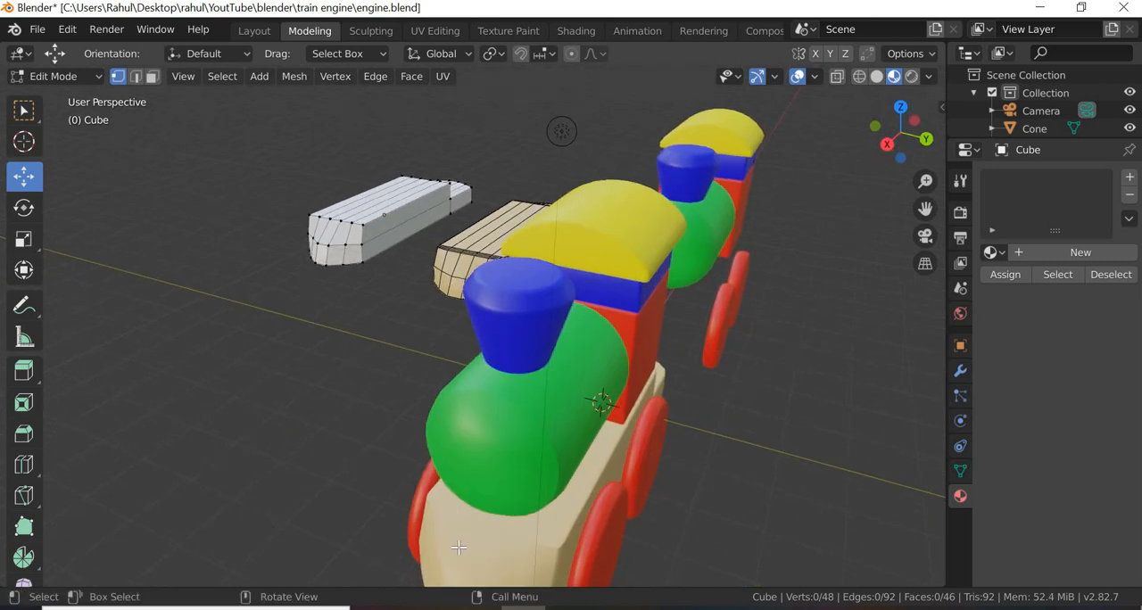
{"action": "left_click", "coordinate": [99, 78]}
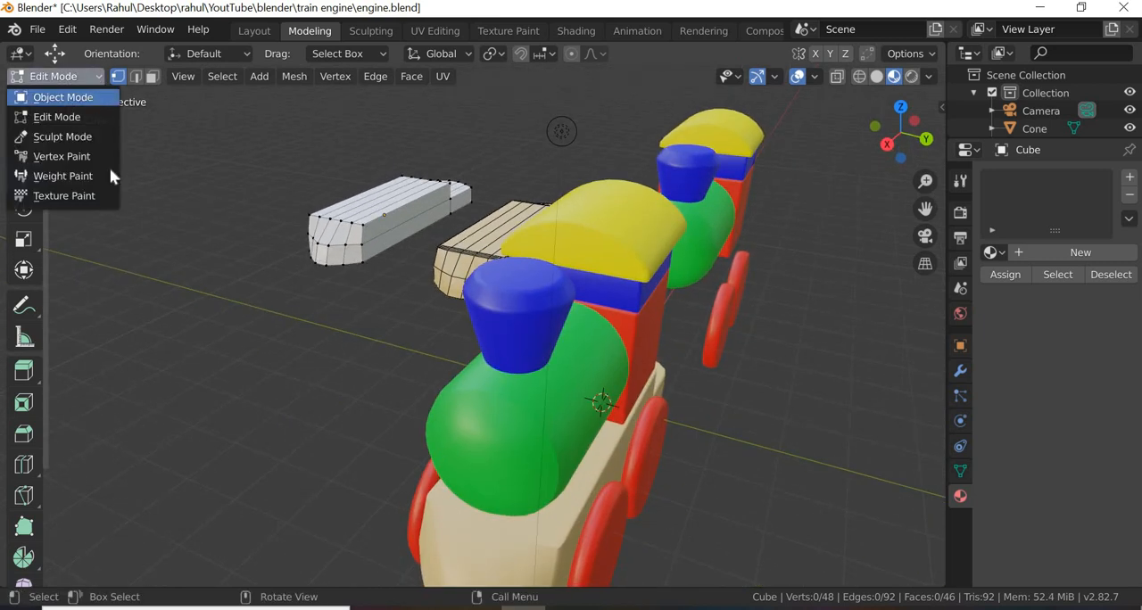
{"action": "left_click", "coordinate": [95, 98]}
Step: Move the beige base block out from under the front train engine, -8.49 m along Y
{"action": "left_click", "coordinate": [505, 557]}
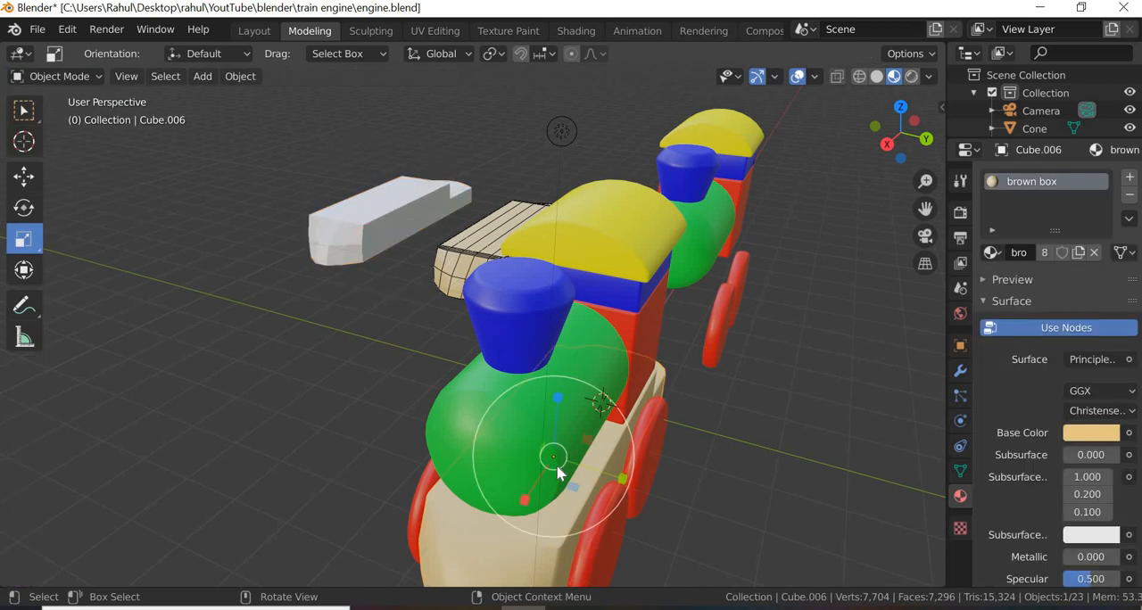
{"action": "left_click", "coordinate": [24, 176]}
{"action": "left_click_drag", "start_coordinate": [625, 482], "coordinate": [373, 404]}
{"action": "middle_click_drag", "start_coordinate": [349, 410], "coordinate": [359, 408]}
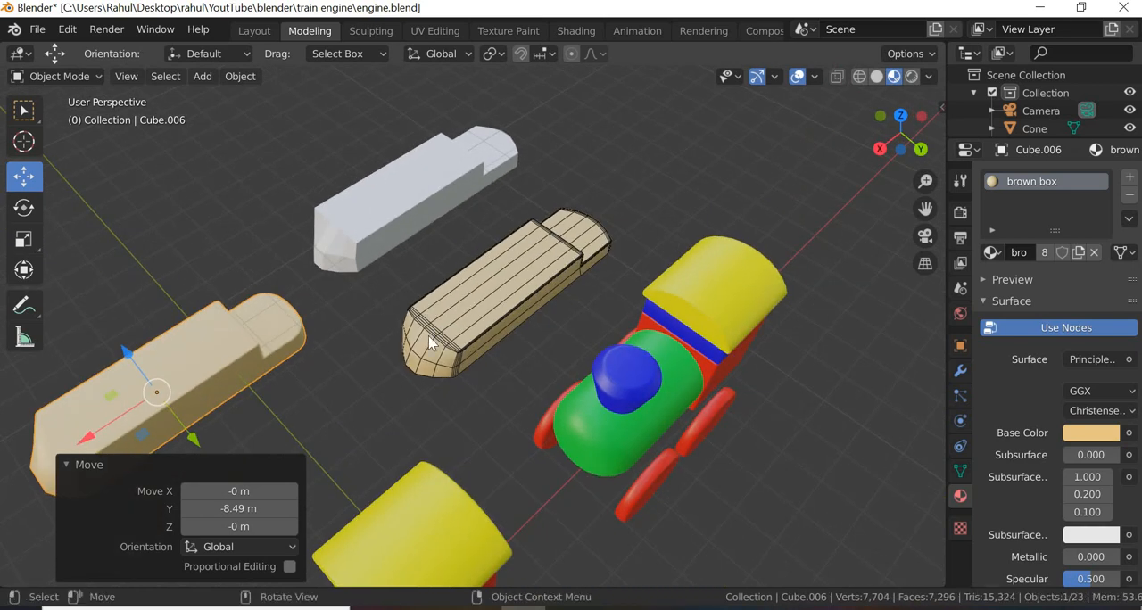
Step: Select the white block and turn on its wireframe viewport display
{"action": "middle_click_drag", "start_coordinate": [429, 335], "coordinate": [520, 158]}
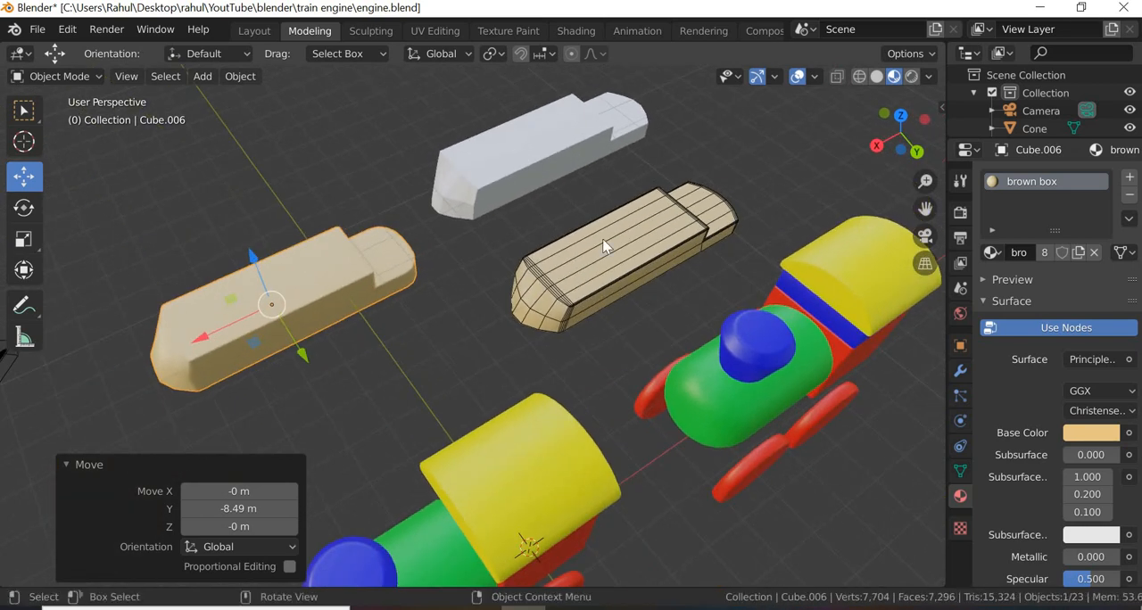
{"action": "left_click", "coordinate": [536, 157]}
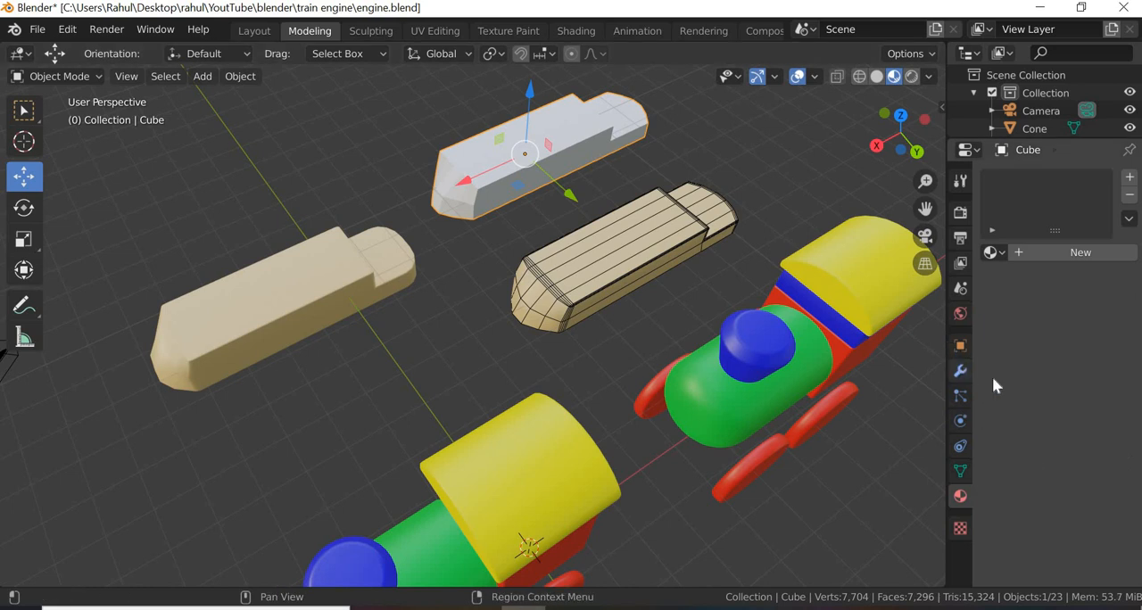
{"action": "left_click", "coordinate": [961, 345]}
{"action": "left_click", "coordinate": [1112, 460]}
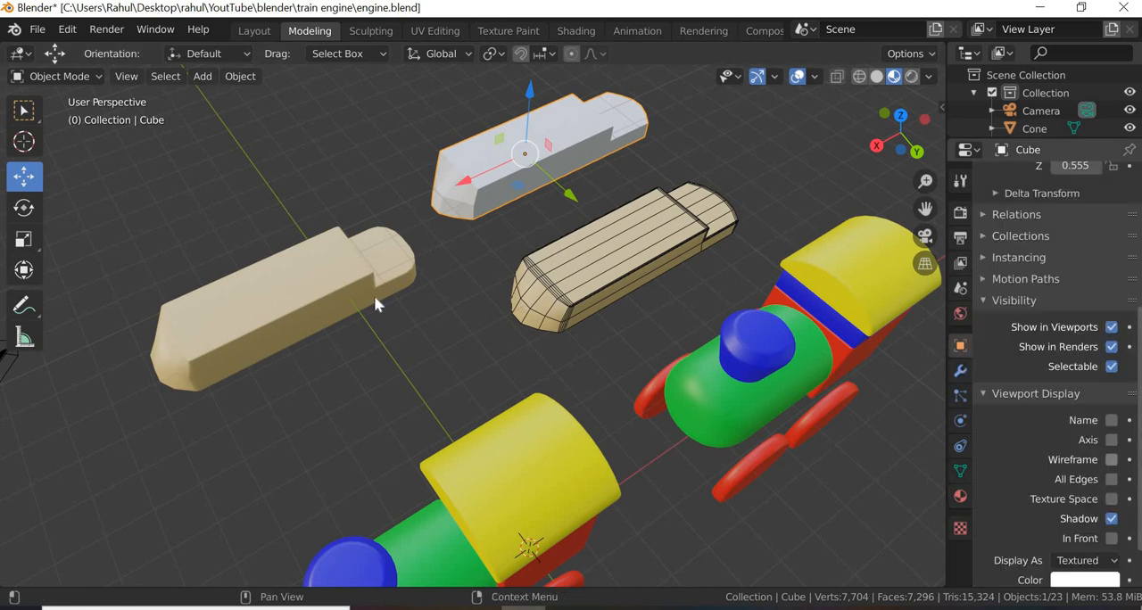
Step: Select the beige base block taken off the engine and turn on its wireframe viewport display
{"action": "scroll", "coordinate": [529, 175], "scroll_direction": "up", "scroll_amount": 1}
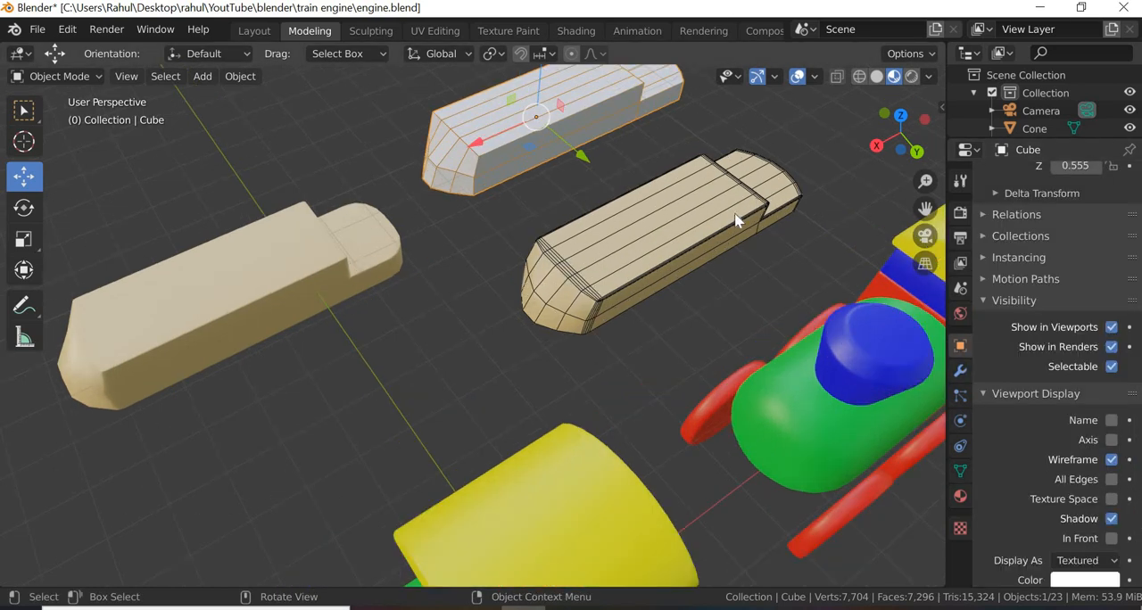
{"action": "middle_click_drag", "start_coordinate": [714, 214], "coordinate": [640, 355], "text": "shift"}
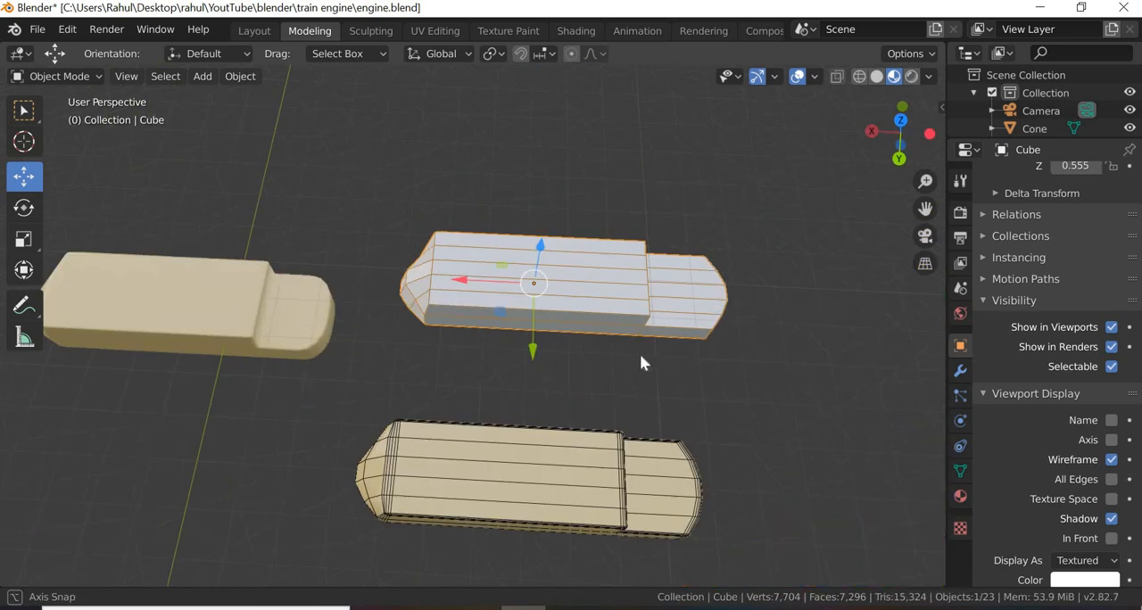
{"action": "scroll", "coordinate": [541, 309], "scroll_direction": "up", "scroll_amount": 2}
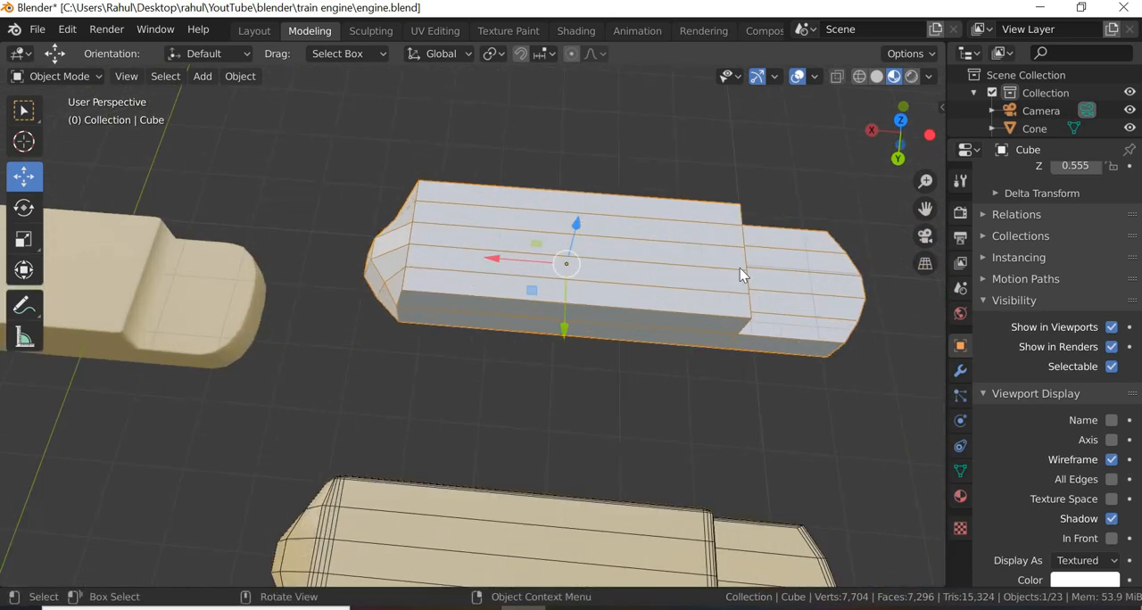
{"action": "middle_click_drag", "start_coordinate": [652, 317], "coordinate": [198, 379]}
{"action": "left_click", "coordinate": [181, 430]}
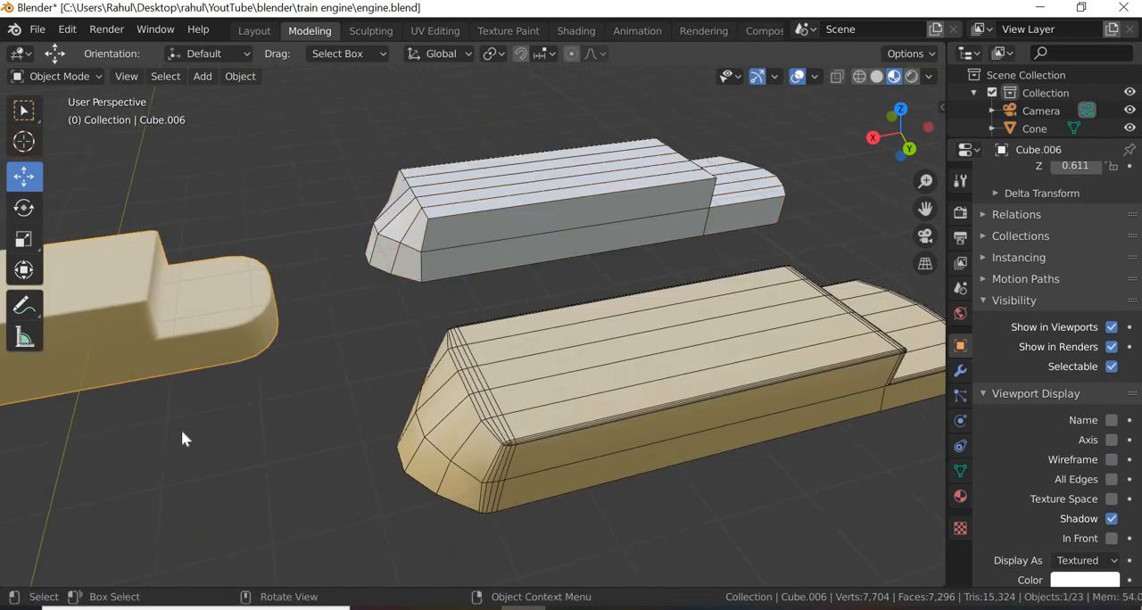
{"action": "left_click", "coordinate": [1112, 459]}
Step: Examine the beige base block's edge layout around its step and rounded ends, comparing it with the other two blocks
{"action": "middle_click_drag", "start_coordinate": [497, 462], "coordinate": [256, 482]}
{"action": "key", "text": "KP_Decimal"}
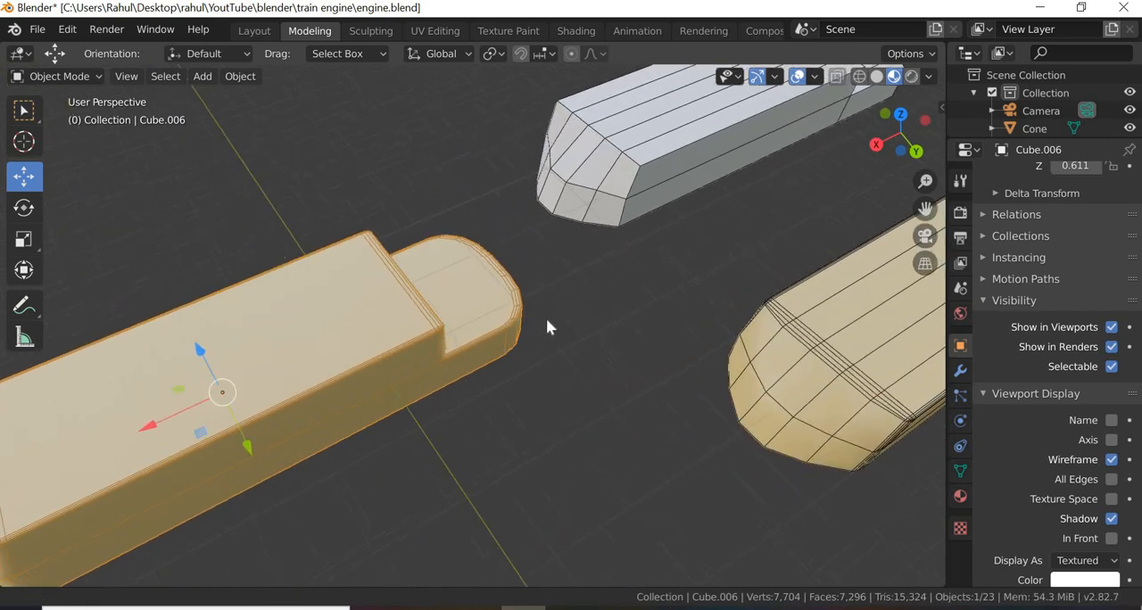
{"action": "middle_click_drag", "start_coordinate": [465, 407], "coordinate": [366, 257]}
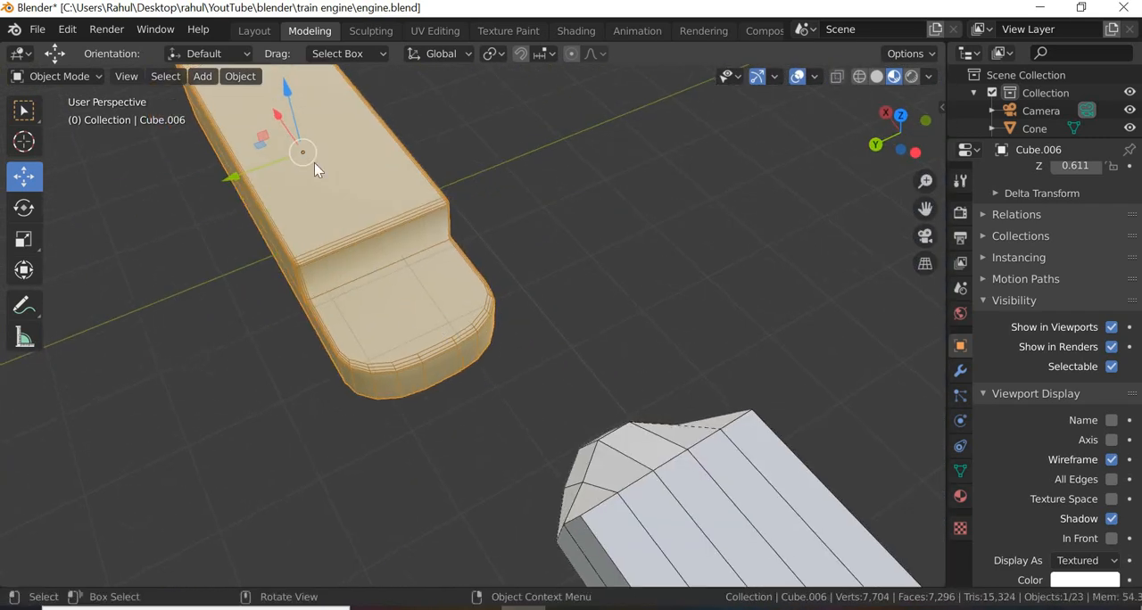
{"action": "middle_click_drag", "start_coordinate": [523, 306], "coordinate": [607, 323]}
{"action": "scroll", "coordinate": [786, 267], "scroll_direction": "down", "scroll_amount": 4}
{"action": "middle_click_drag", "start_coordinate": [623, 111], "coordinate": [556, 199], "text": "shift"}
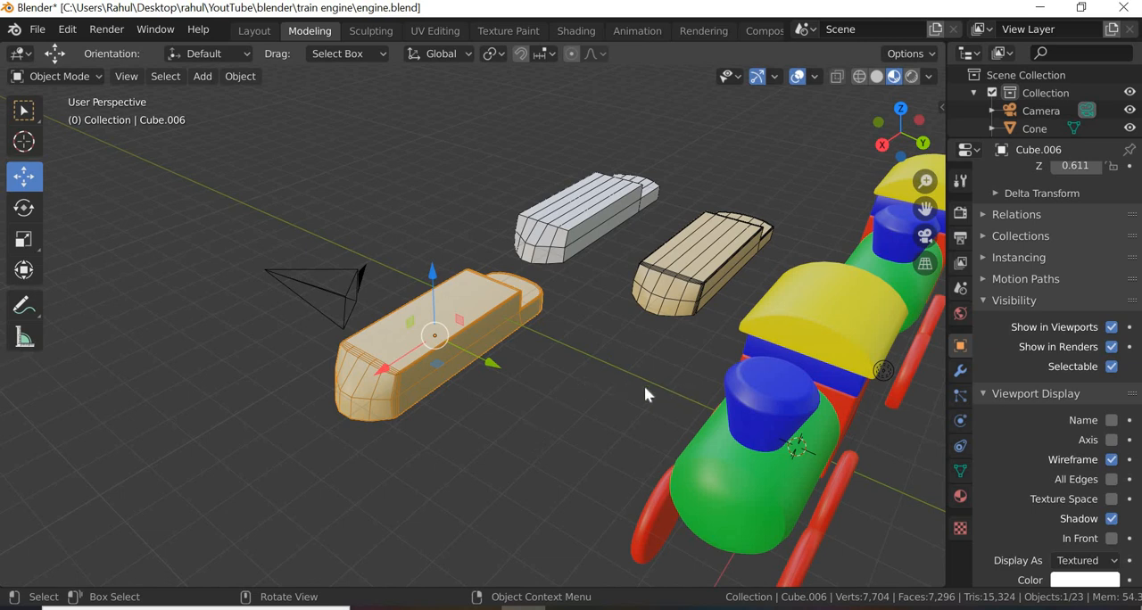
Step: Try a Smooth modifier on the beige base block
{"action": "left_click", "coordinate": [962, 371]}
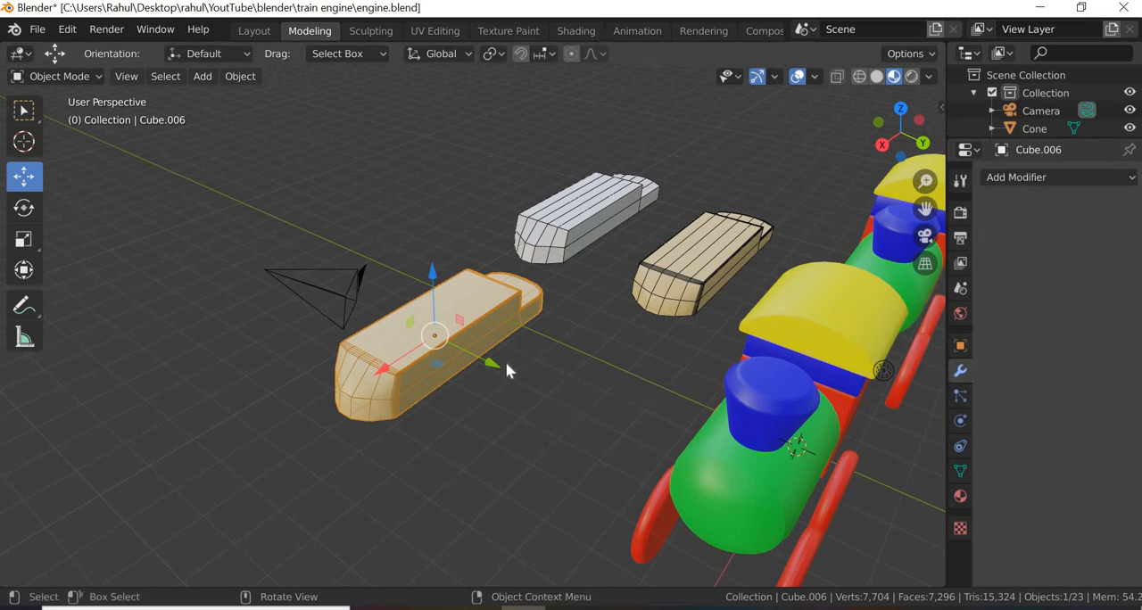
{"action": "left_click", "coordinate": [1060, 180]}
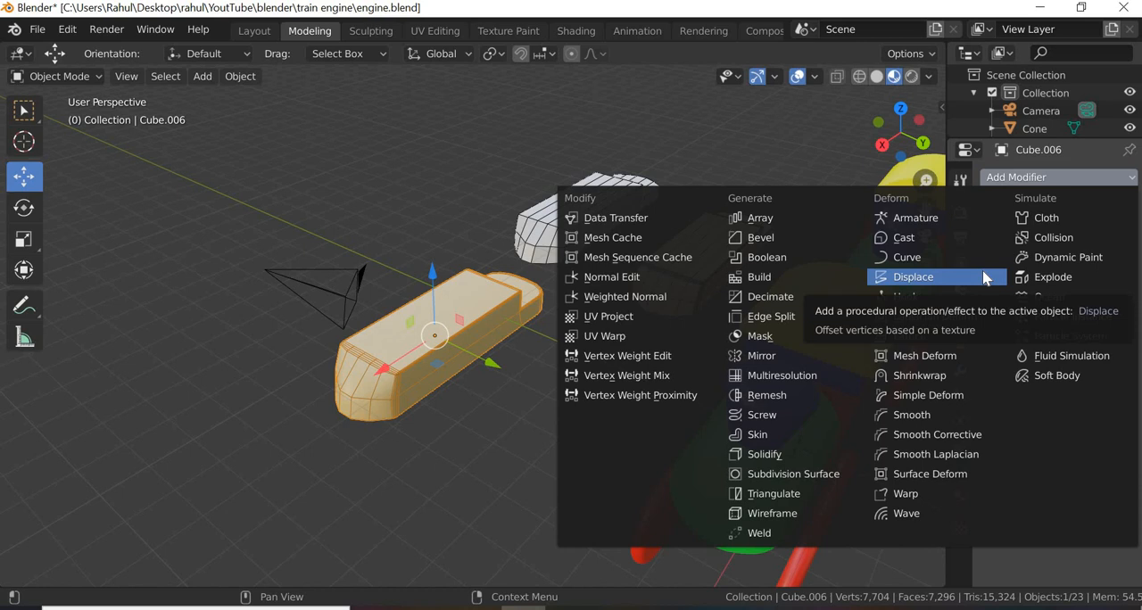
{"action": "left_click", "coordinate": [912, 415]}
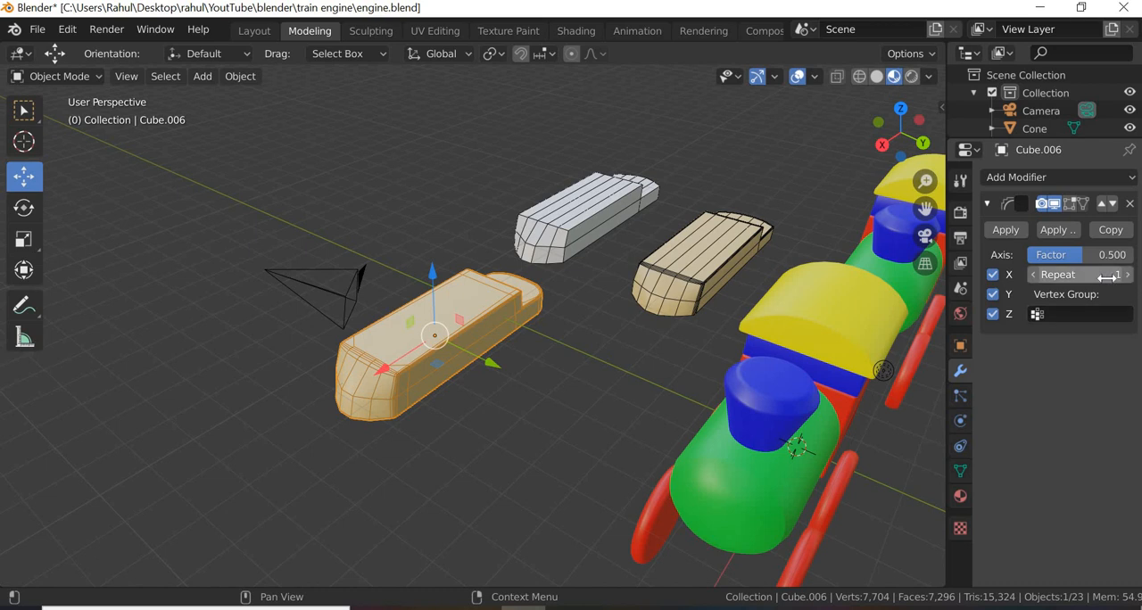
Step: Add a Subdivision Surface modifier to the beige base block
{"action": "left_click", "coordinate": [1078, 175]}
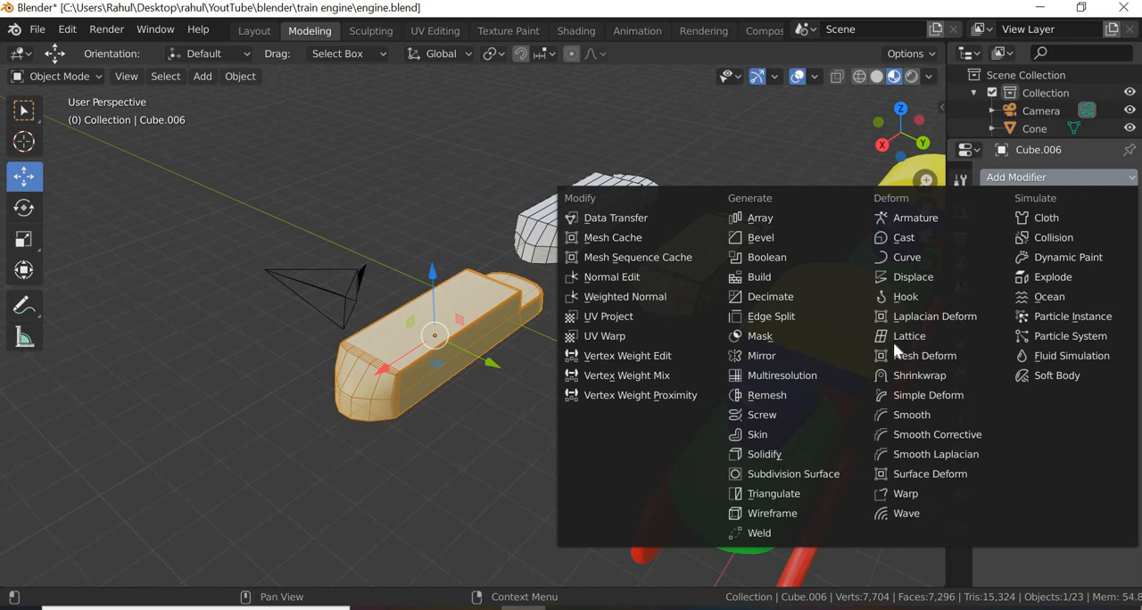
{"action": "left_click", "coordinate": [785, 482]}
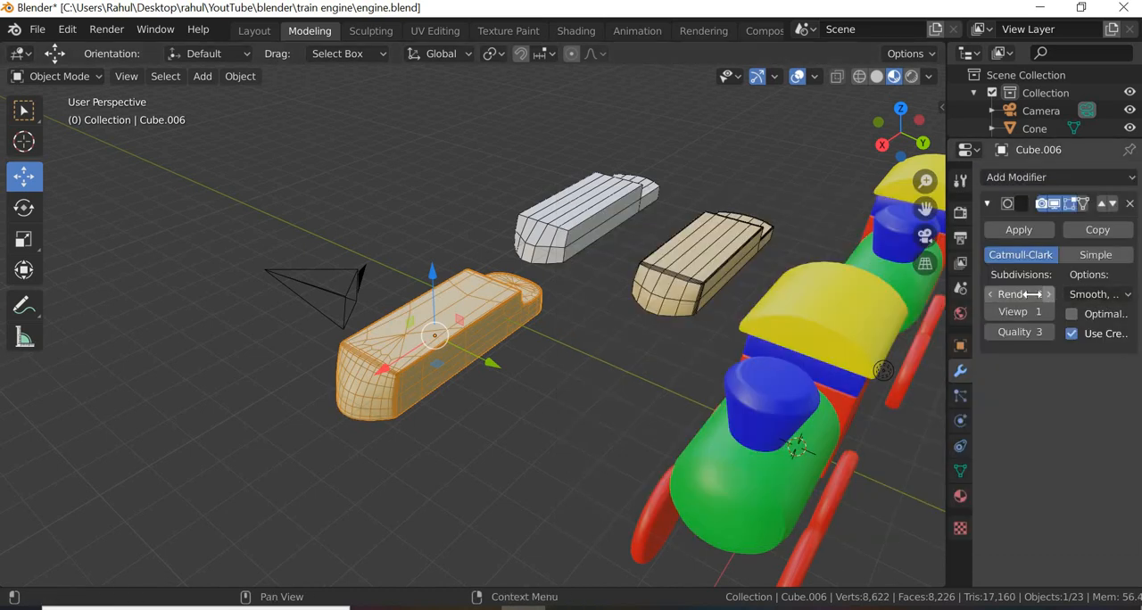
{"action": "scroll", "coordinate": [555, 390], "scroll_direction": "up", "scroll_amount": 3}
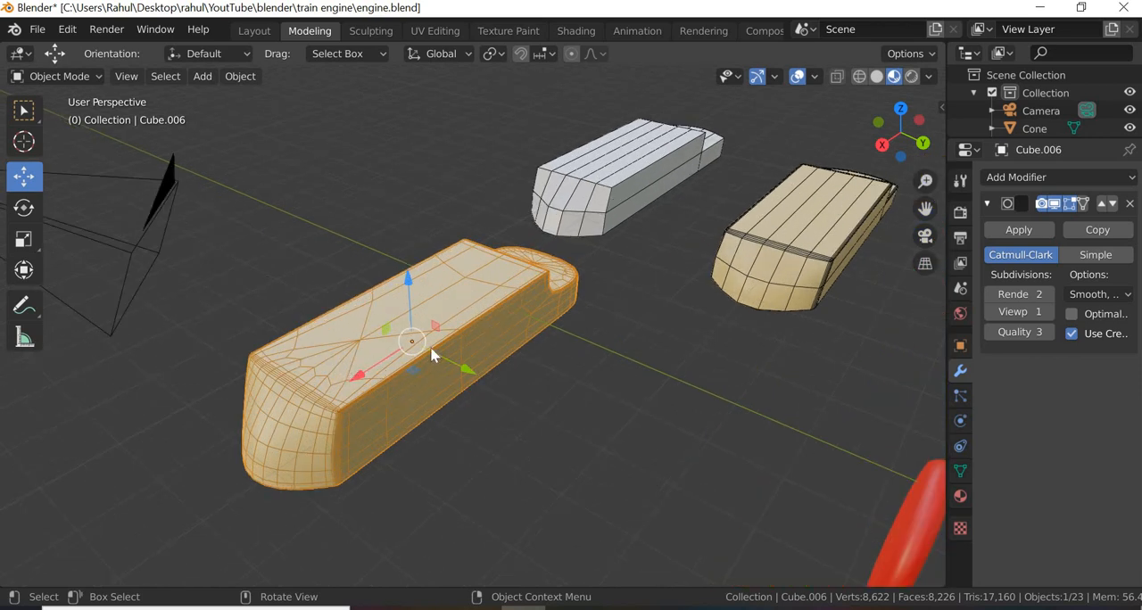
Step: Add a Subdivision Surface modifier to the white base block
{"action": "left_click", "coordinate": [672, 187]}
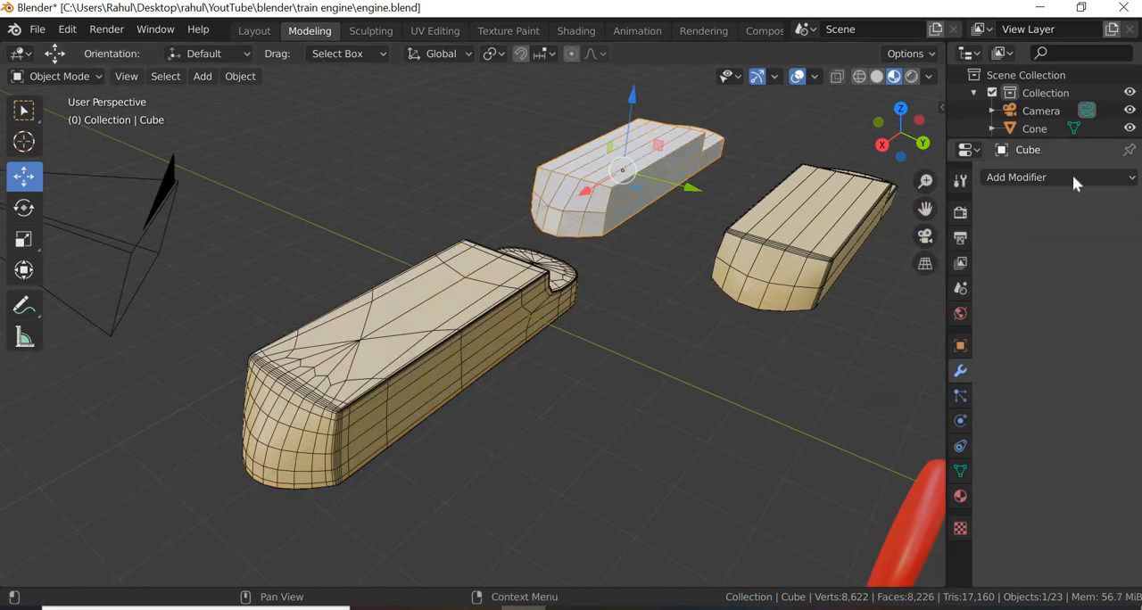
{"action": "left_click", "coordinate": [1073, 176]}
{"action": "left_click", "coordinate": [767, 476]}
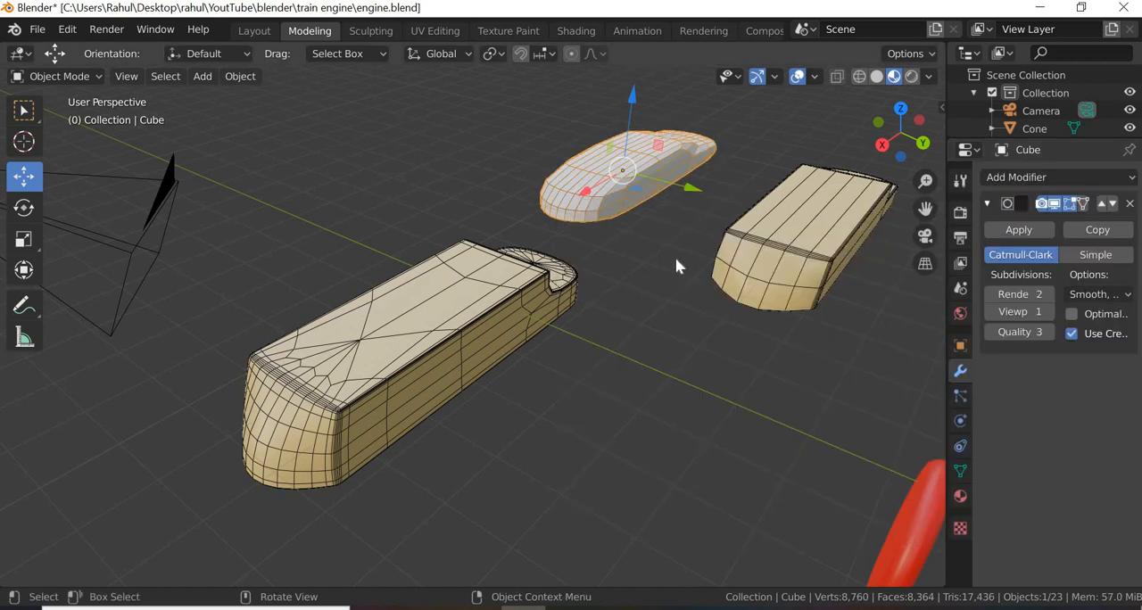
Step: Add a Subdivision Surface modifier to the remaining beige base block and compare the wireframes of all three blocks
{"action": "middle_click_drag", "start_coordinate": [629, 332], "coordinate": [798, 277]}
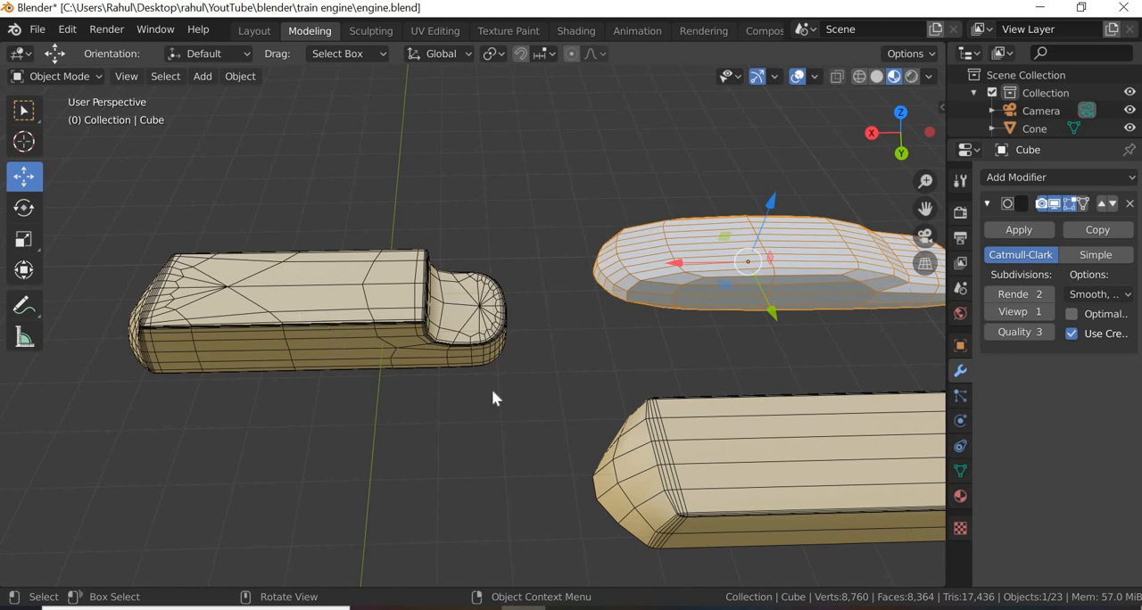
{"action": "left_click", "coordinate": [772, 441]}
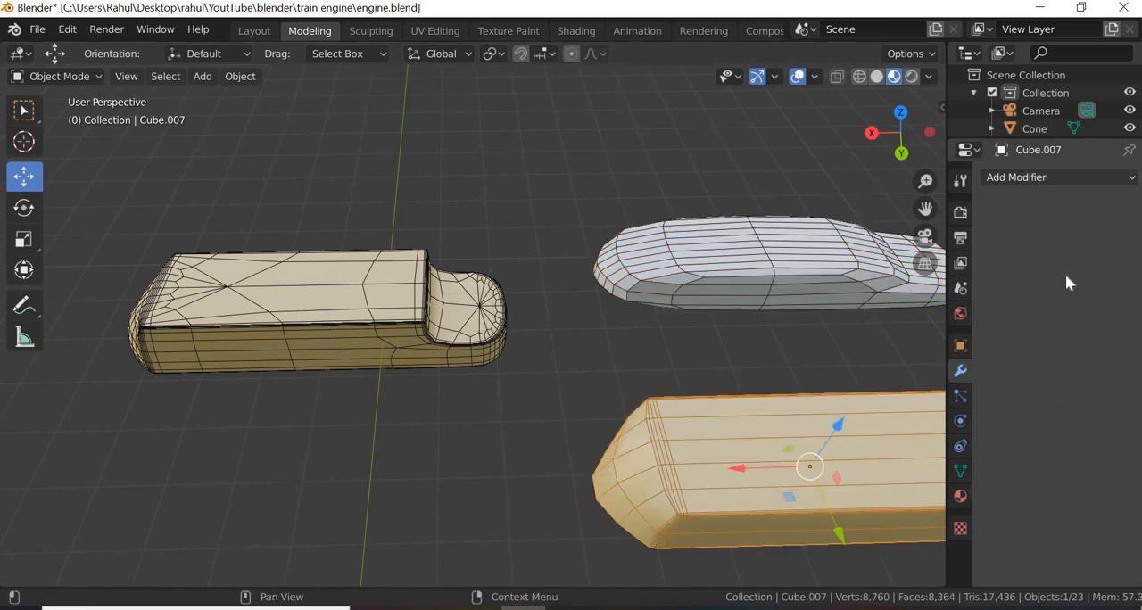
{"action": "left_click", "coordinate": [1059, 177]}
{"action": "left_click", "coordinate": [786, 476]}
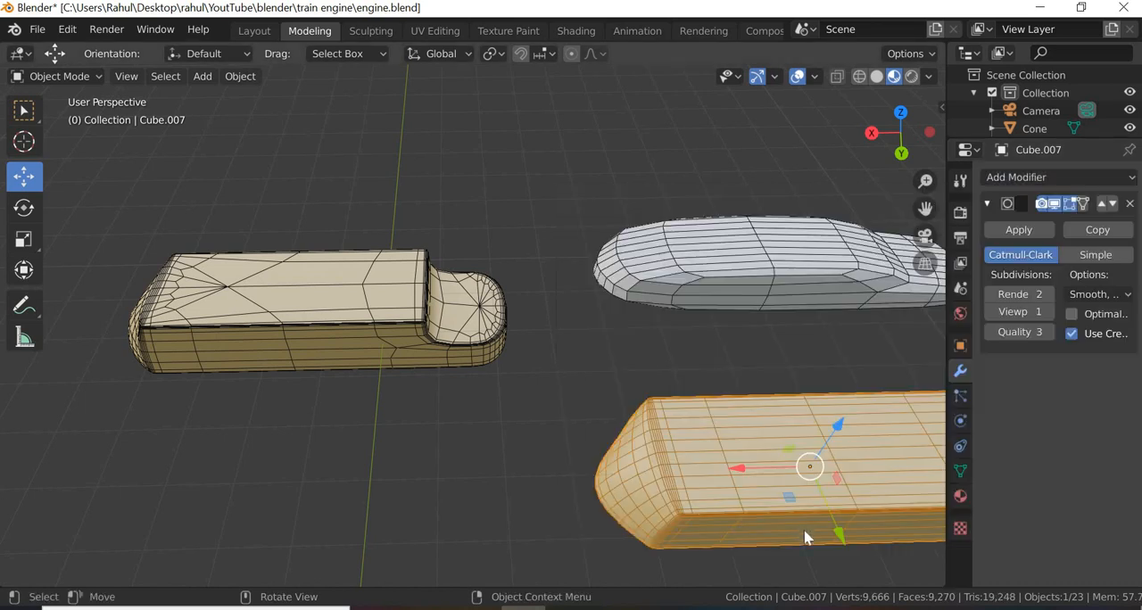
{"action": "middle_click_drag", "start_coordinate": [541, 449], "coordinate": [202, 341]}
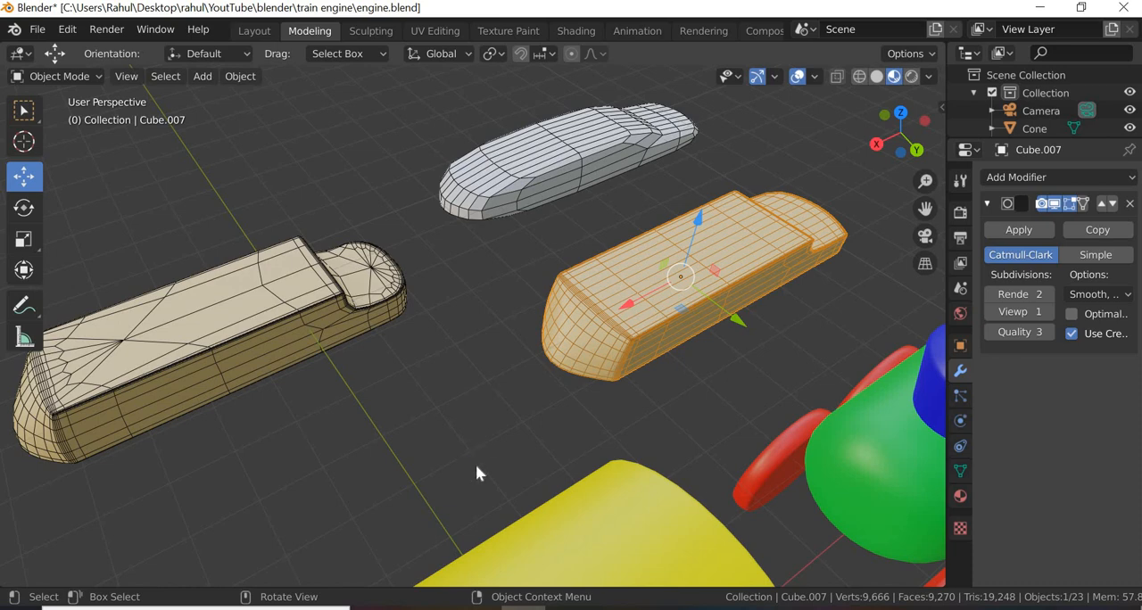
{"action": "middle_click_drag", "start_coordinate": [492, 441], "coordinate": [569, 467]}
{"action": "scroll", "coordinate": [582, 480], "scroll_direction": "down", "scroll_amount": 3}
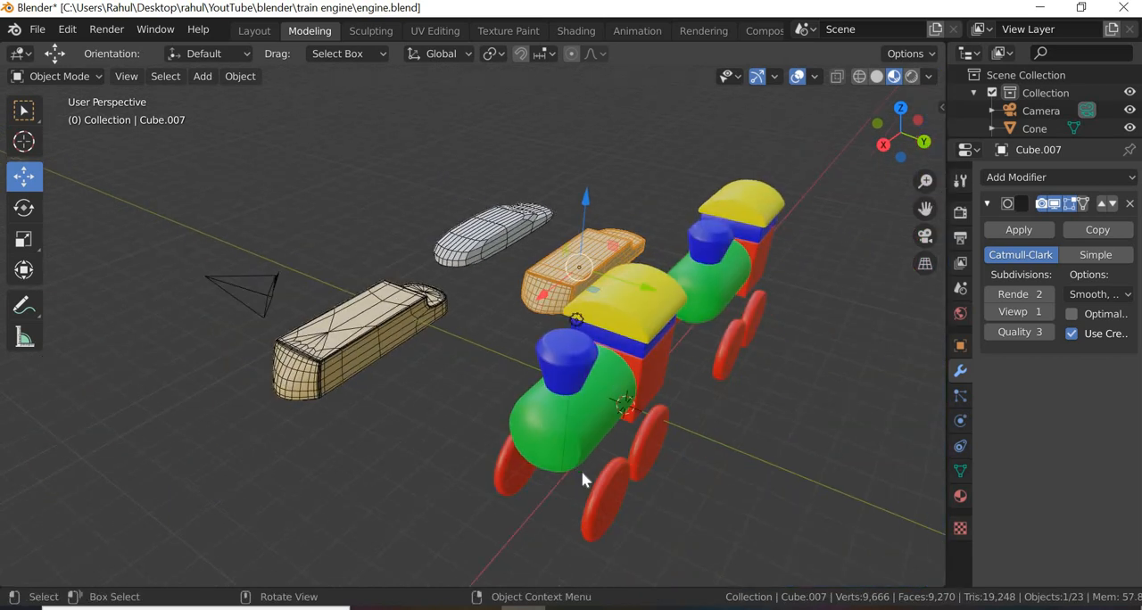